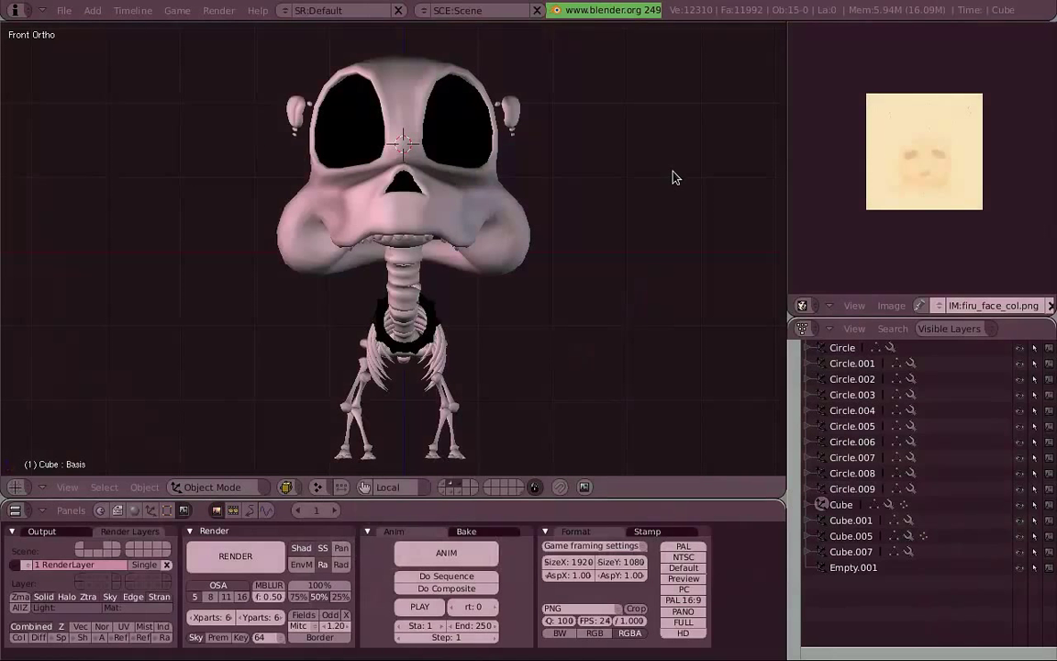
Step: Inspect the skeleton from the side and front and enlarge the editing panel to examine the skull mesh's modifier stack
key(KP_3)
scroll(672, 169, down, 3)
shift+middle_drag(683, 170, 603, 223)
scroll(564, 312, up, 2)
key(KP_1)
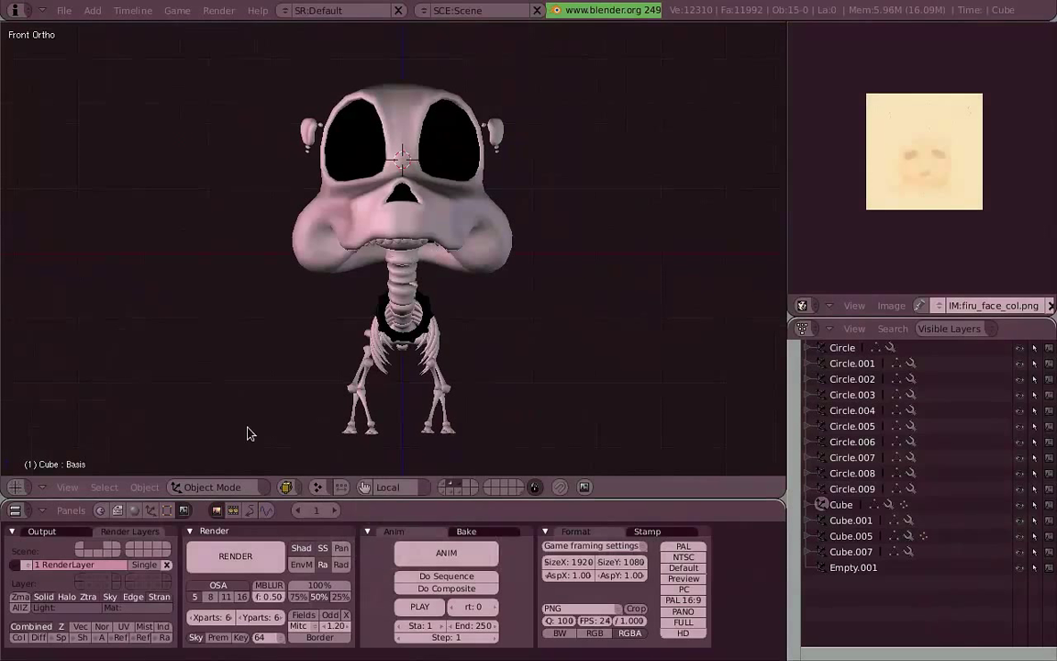
scroll(494, 259, up, 2)
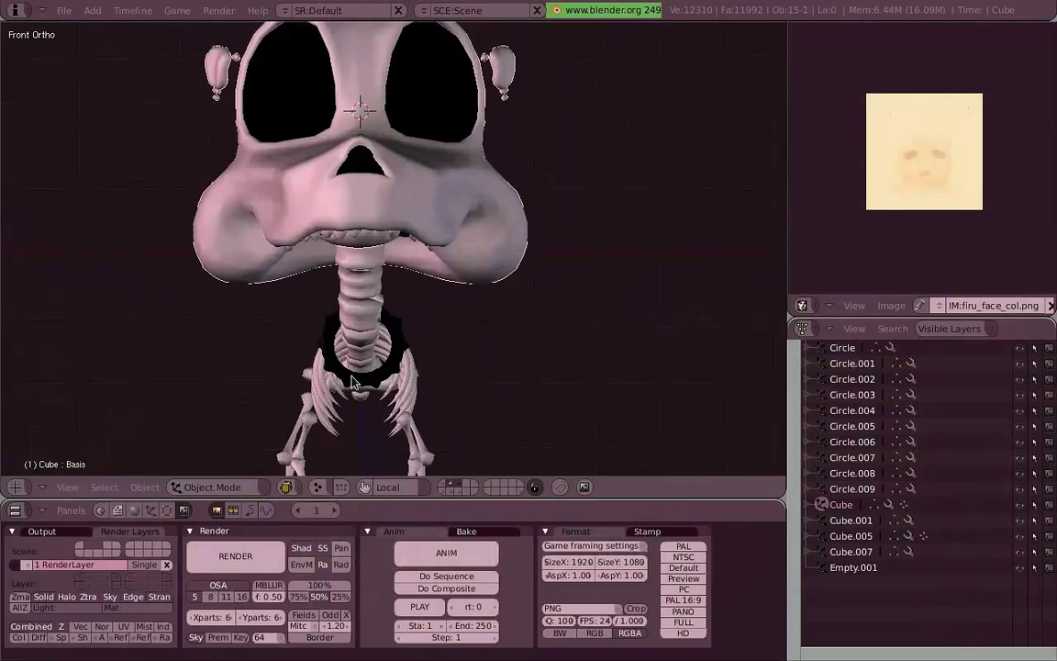
click(167, 510)
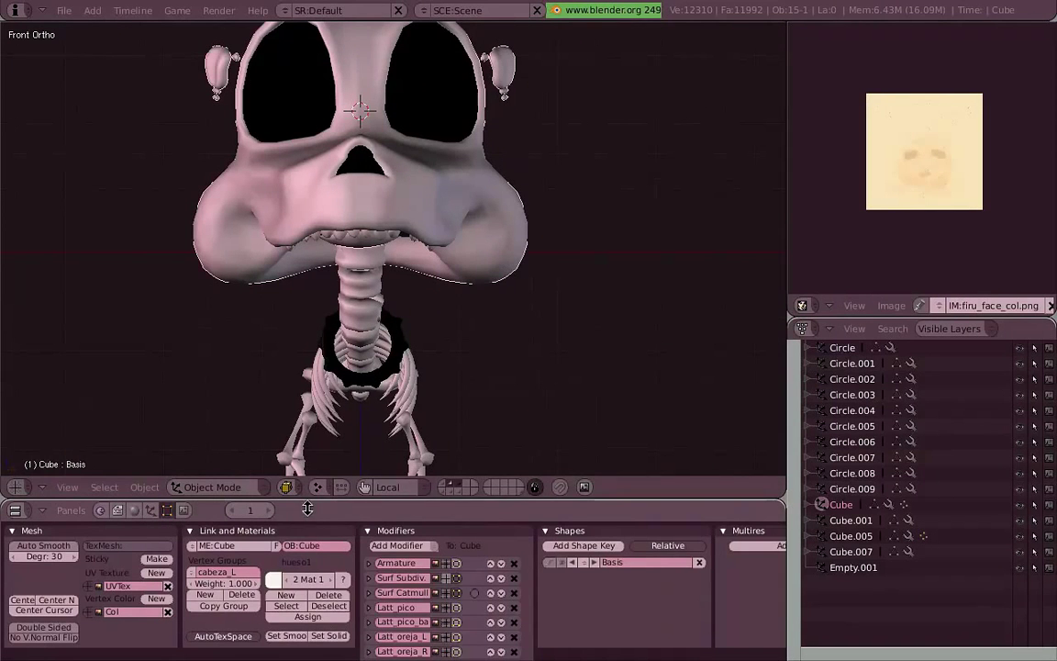
drag(308, 509, 308, 426)
scroll(620, 266, up, 2)
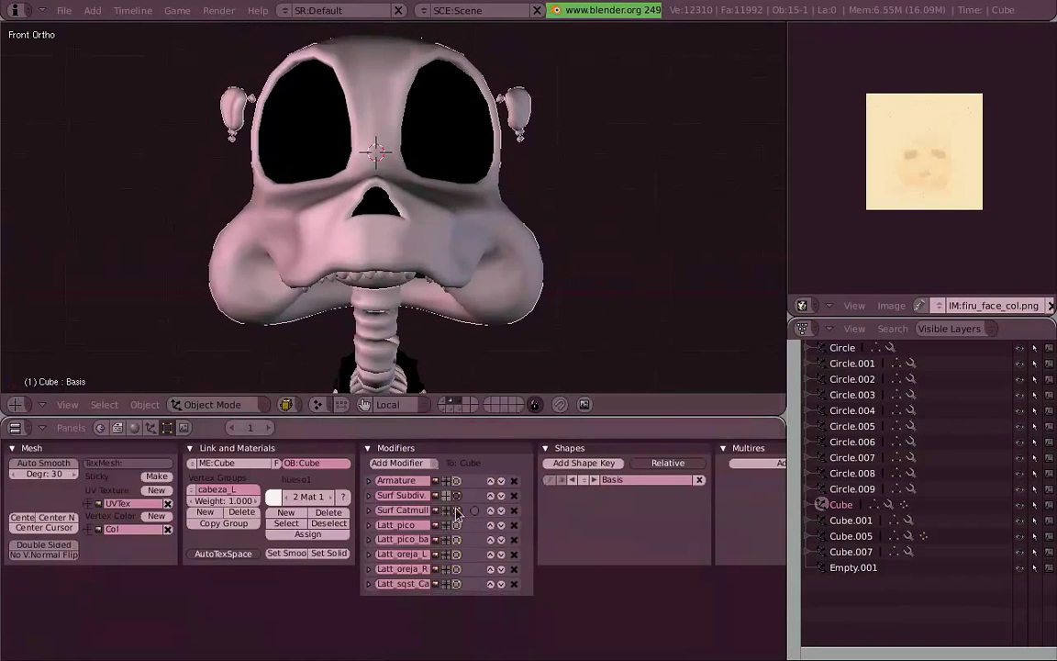
ctrl+scroll(471, 513, up, 4)
middle_drag(503, 509, 466, 543)
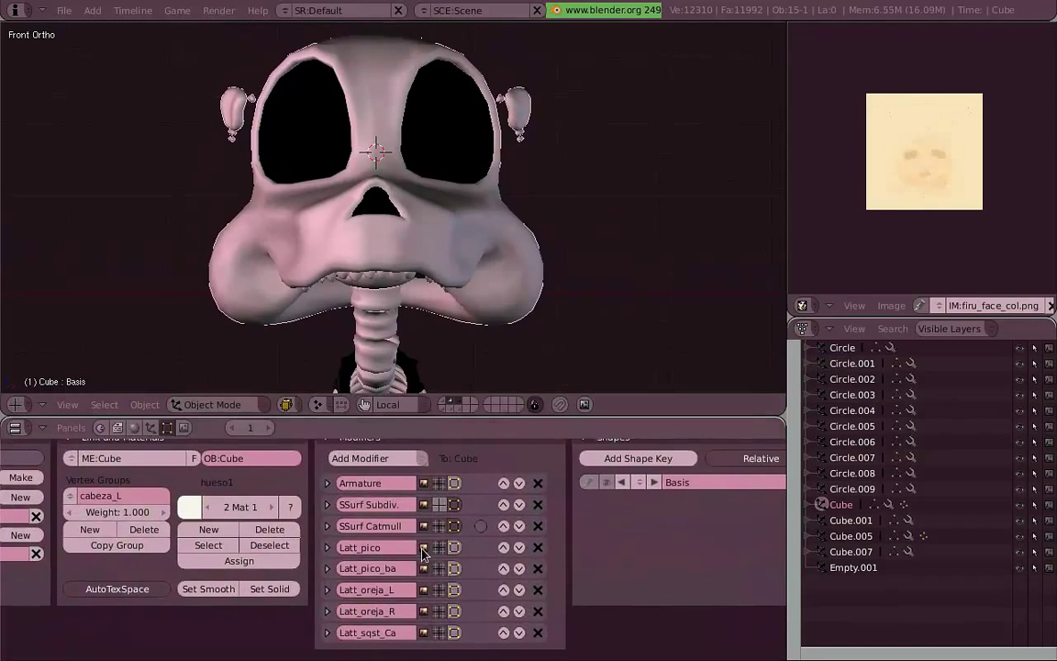
Step: Show the layer containing the rig, select the facial armature Arm_facial and put it in Pose Mode
shift+click(466, 410)
right_click(470, 183)
key(ctrl+Tab)
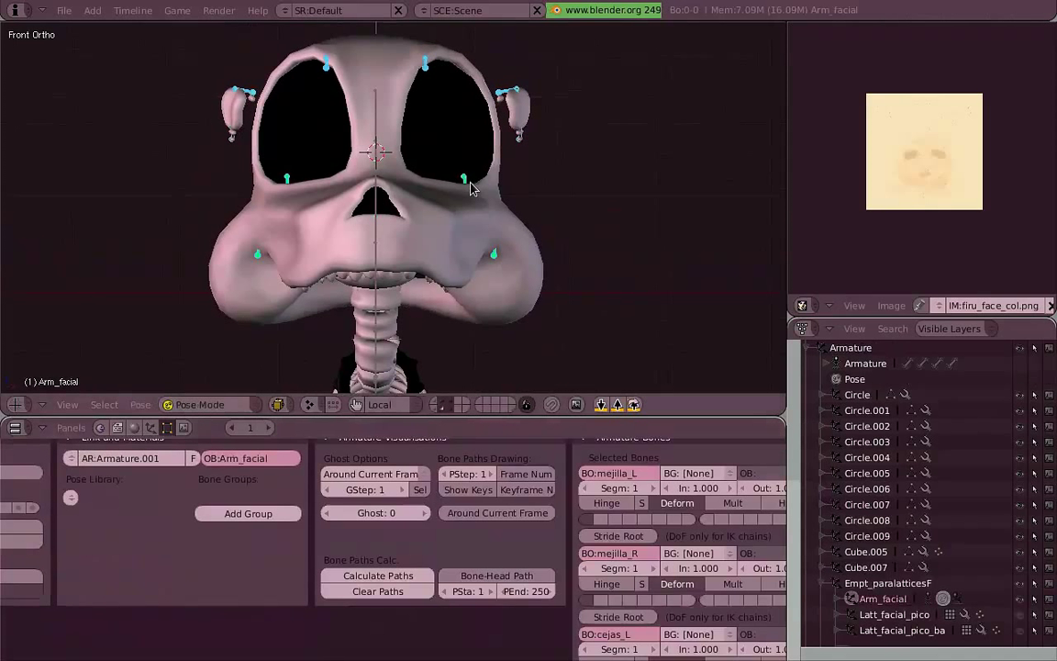
Step: Raise the two lower-eye bones, ojo_L and ojo_R, together to narrow both eye sockets
right_click(472, 184)
shift+middle_drag(556, 192, 573, 246)
key(g)
right_click(561, 223)
shift+right_click(306, 223)
key(g)
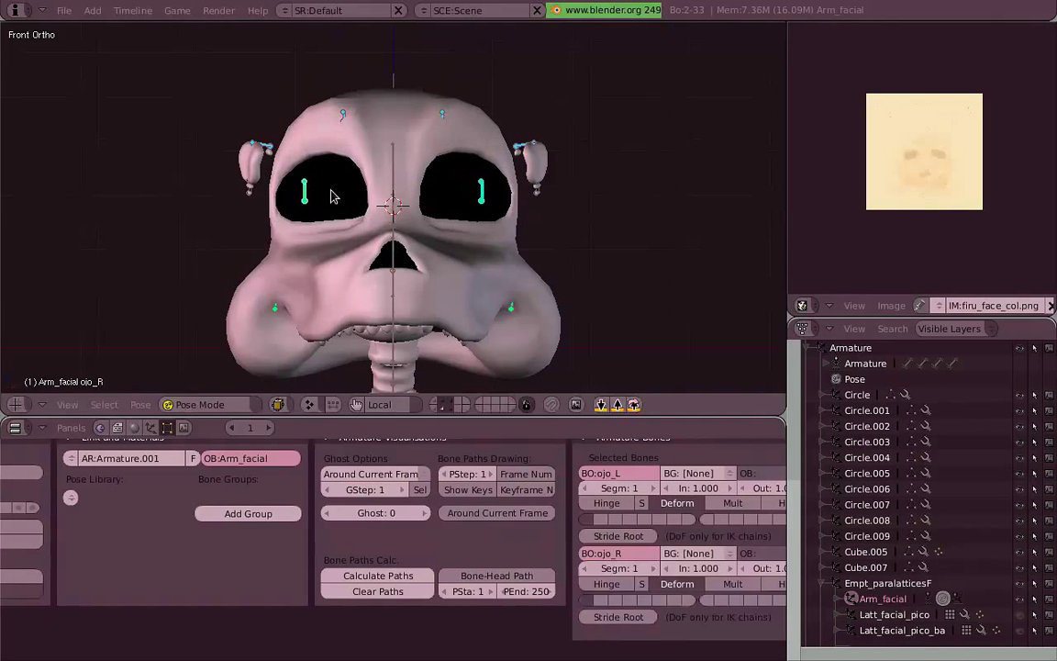
Step: Lower the ojo_R bone to open that eye socket and raise the ojo_L bone slightly
right_click(312, 196)
key(g)
click(306, 250)
right_click(483, 201)
key(g)
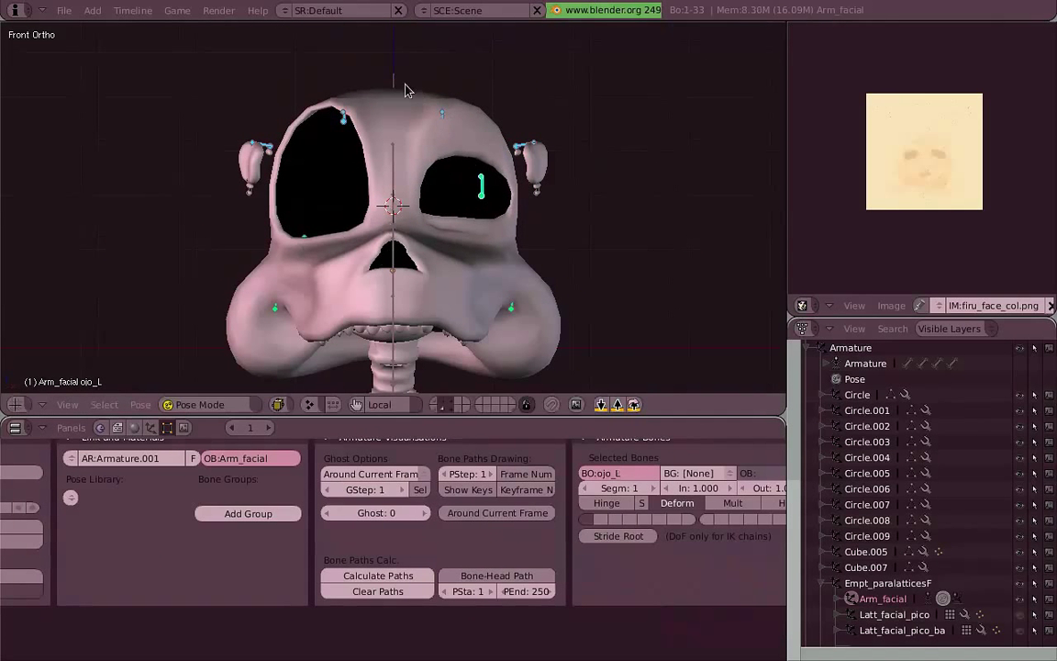
Step: Shift both eyebrow bones sideways toward the model's left side and lower the ojo_L bone slightly
right_click(346, 116)
key(g)
click(556, 156)
right_click(443, 117)
key(g)
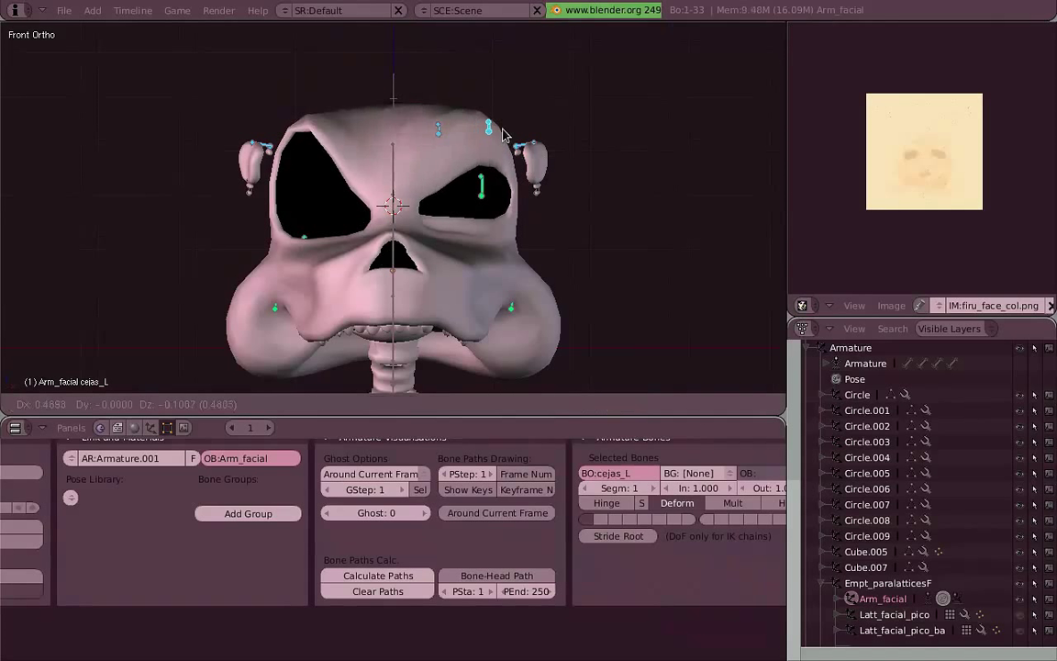
right_drag(484, 188, 591, 215)
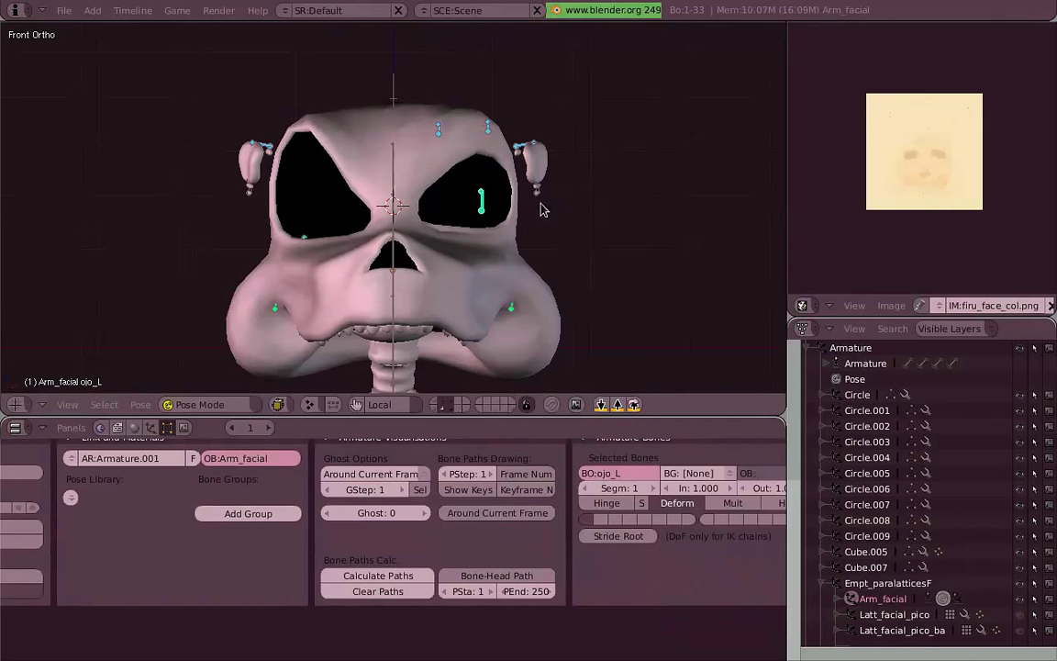
Step: Select the mouth-corner bones boca_L and boca_R and try scaling them
right_click(283, 310)
shift+right_click(523, 321)
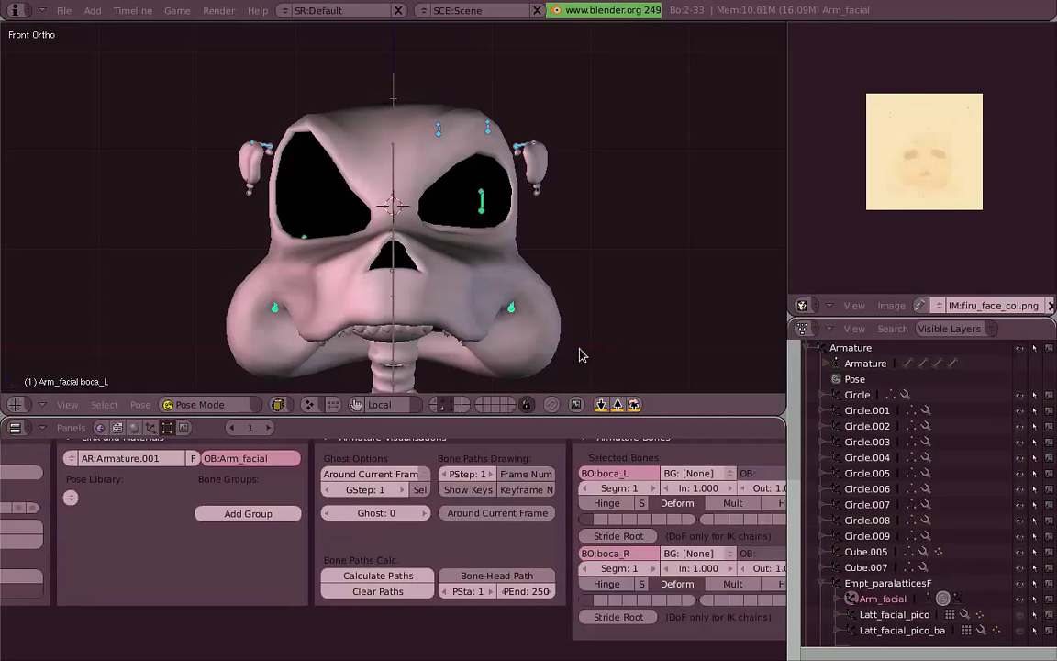
key(s)
right_click(575, 288)
key(z)
click(316, 404)
click(339, 370)
key(r)
right_click(637, 356)
key(z)
key(r)
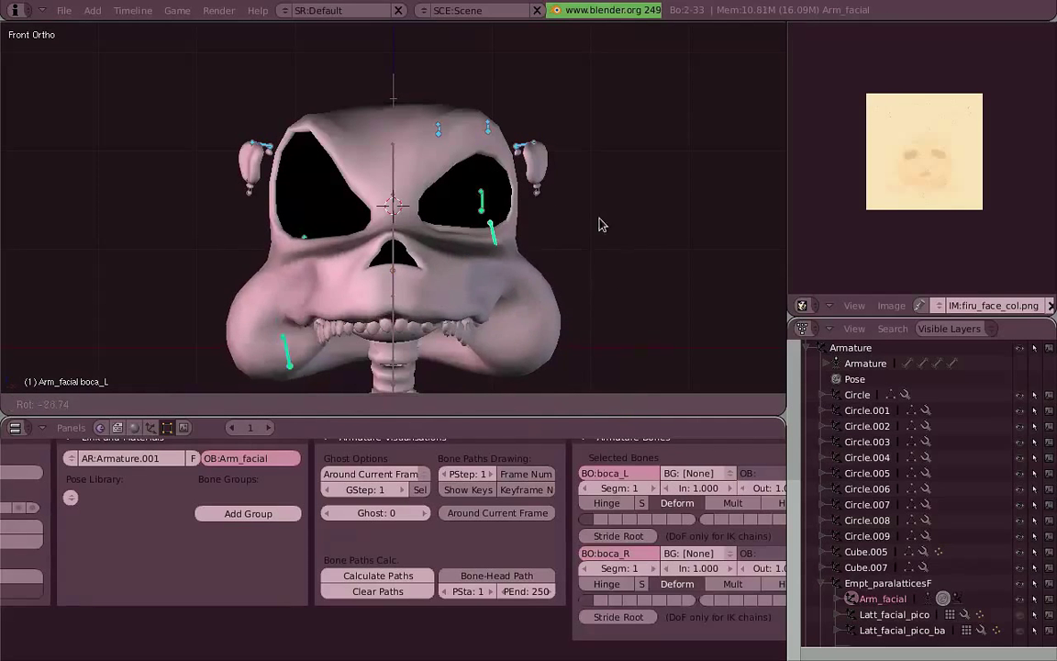
key(Escape)
key(z)
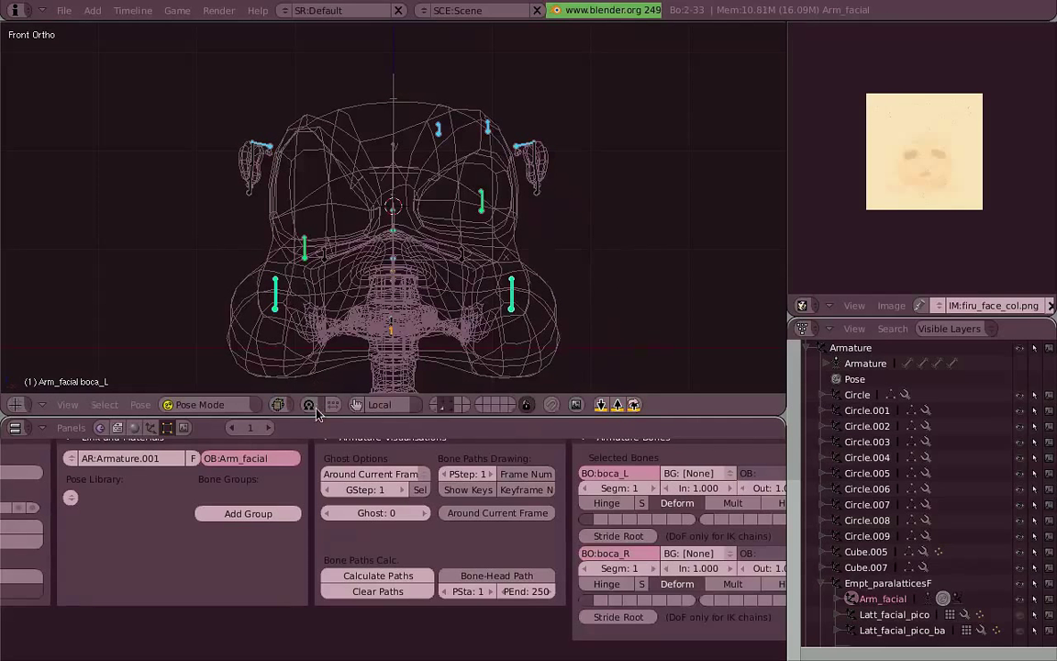
Step: Rotate the mouth-corner bones boca_L and boca_R, each about its own centre, to reshape the lip line
click(308, 404)
click(347, 354)
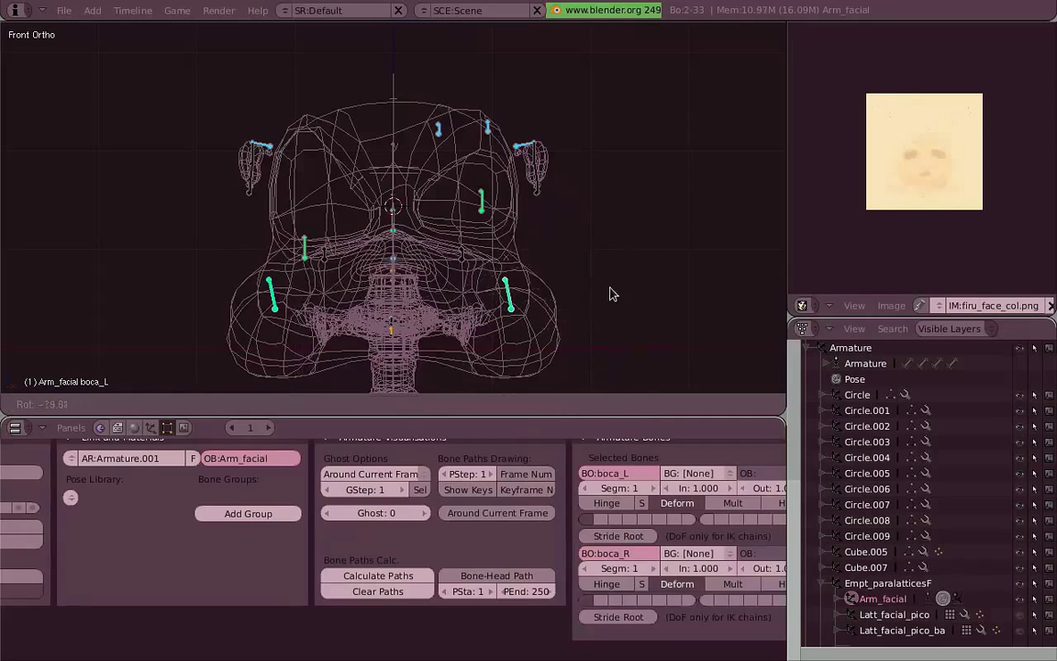
key(z)
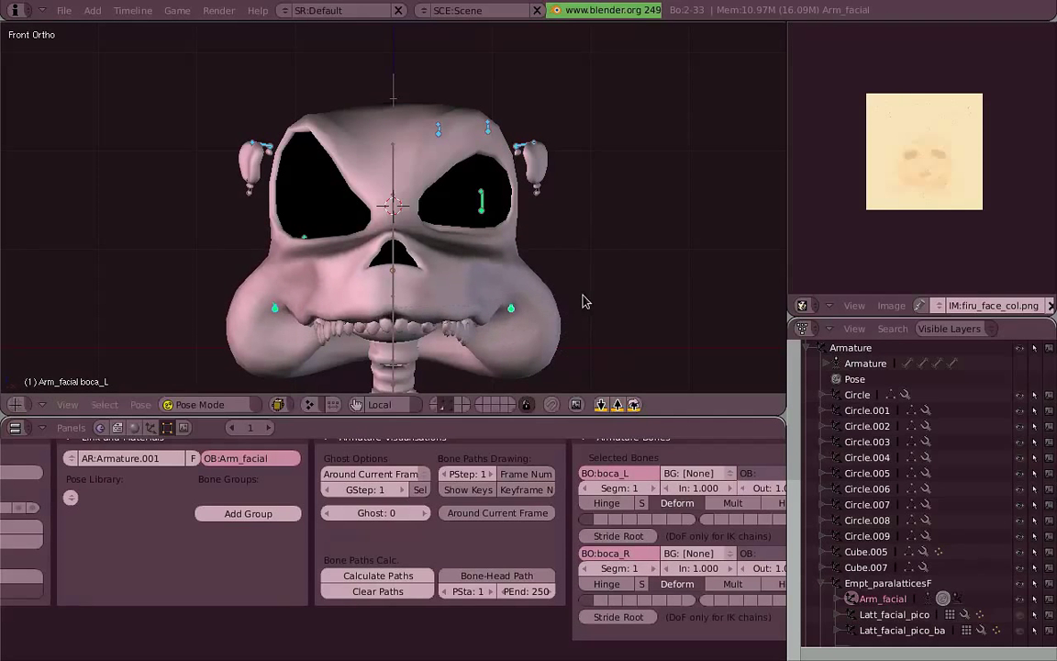
Step: Try moving the mouth-corner bones in front and side views to reshape the mouth, and deselect all bones
key(g)
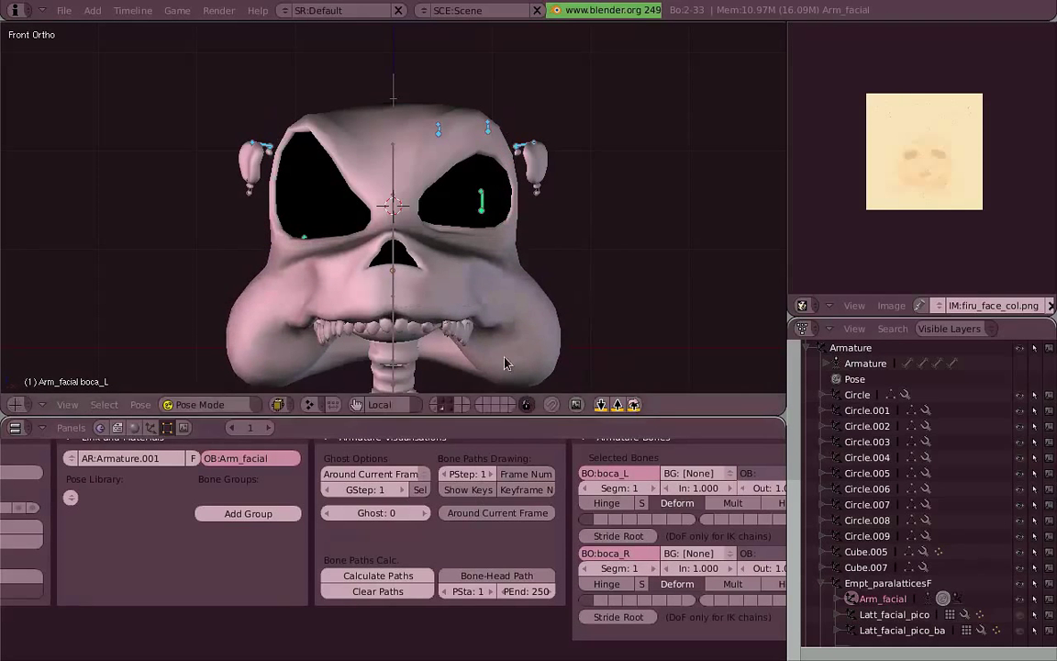
key(KP_3)
key(g)
click(707, 206)
shift+middle_drag(297, 348, 546, 280)
key(g)
click(534, 285)
key(KP_1)
key(KP_3)
key(a)
key(a)
key(a)
key(KP_1)
key(KP_3)
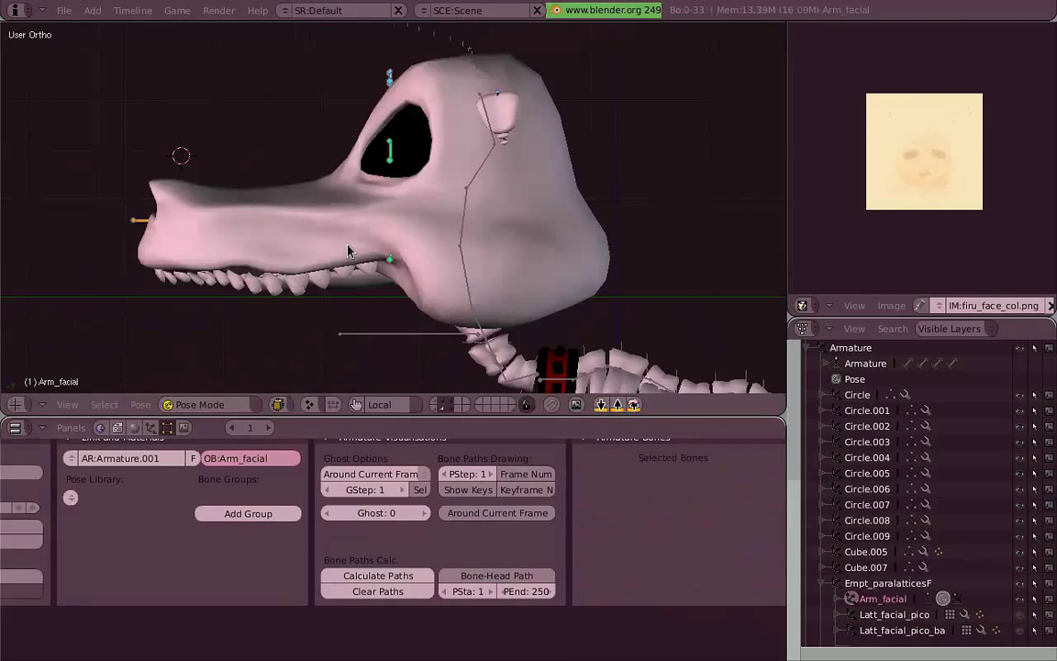
Step: Move the snout-tip bone hocico_4 up and back to curl the upper snout
right_click(150, 220)
key(g)
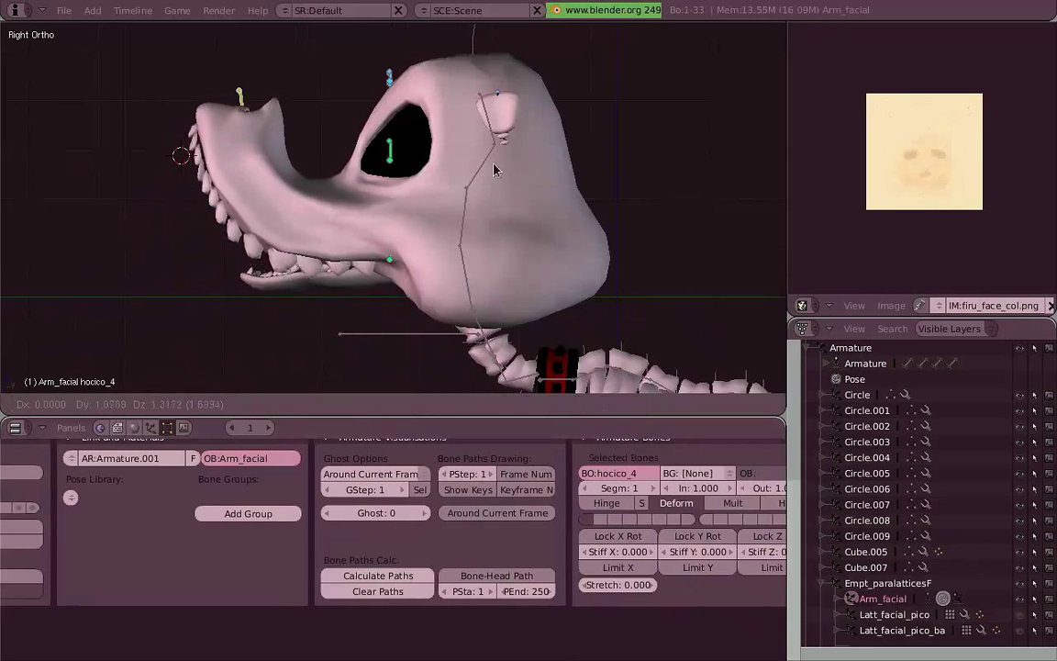
key(Escape)
Step: Move the jaw bone hocico_ba_1 forward and the jaw-tip bone hocico_ba_1.004 up to curl the lower jaw with the snout
key(z)
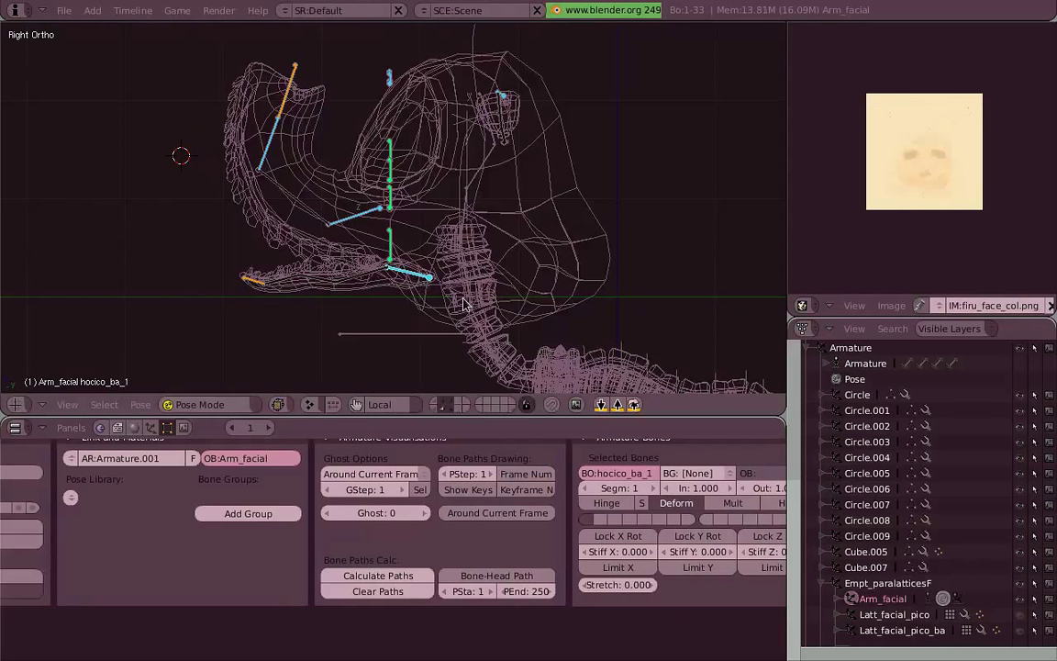
key(g)
click(366, 294)
right_click(159, 274)
key(g)
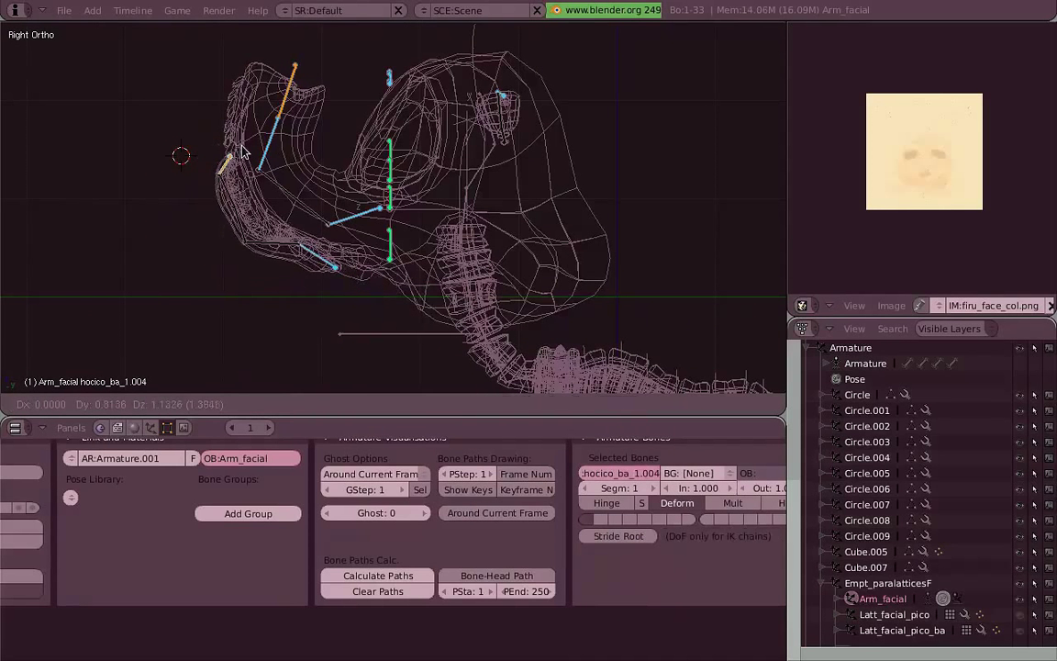
click(245, 152)
Step: Adjust the position of the jaw base bone hocico_ba_1 in solid view and deselect all bones
right_click(316, 258)
key(z)
key(g)
click(321, 262)
key(g)
click(585, 240)
middle_drag(500, 253, 422, 268)
key(KP_3)
key(KP_1)
scroll(413, 263, down, 3)
key(a)
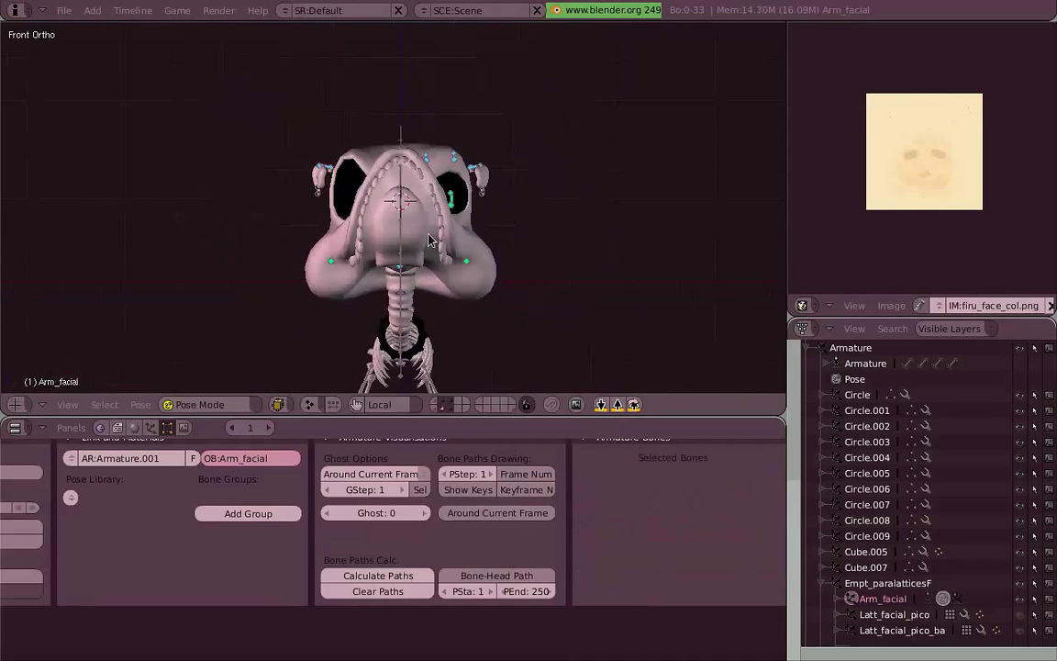
key(KP_3)
key(KP_1)
Step: Add a plane in front of the face, enlarge it and extrude it into a thin upright slab
key(space)
mouse_move(493, 196)
click(580, 196)
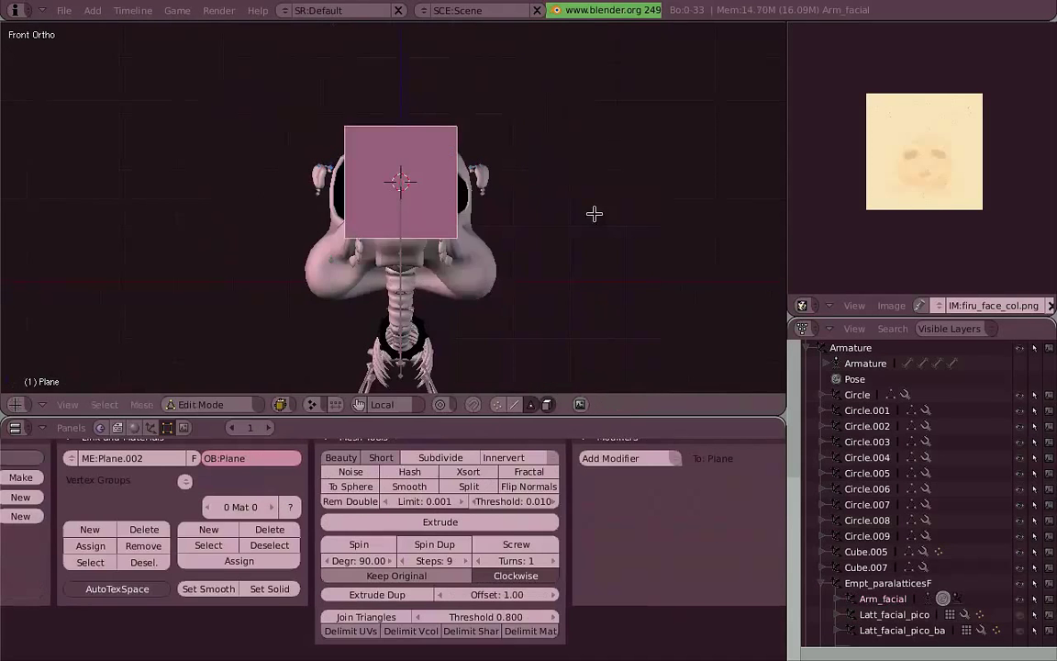
key(s)
click(689, 285)
key(KP_3)
key(e)
key(Tab)
Step: Move the slab toward the curled snout and check its position from other angles
key(g)
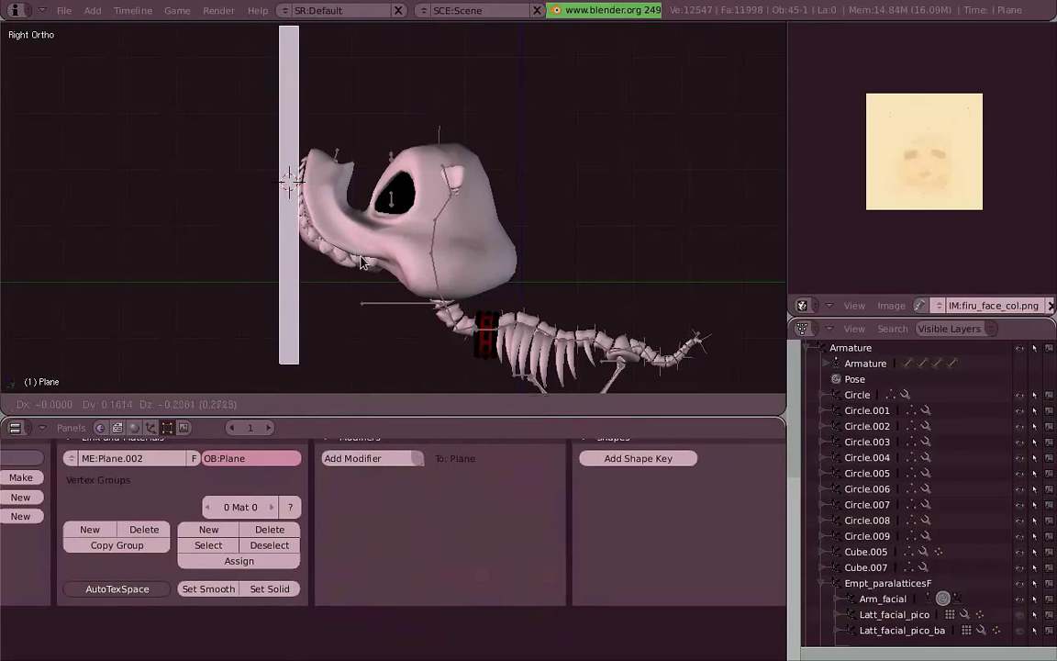
click(411, 254)
middle_drag(395, 257, 290, 302)
key(g)
click(283, 310)
middle_drag(274, 261, 547, 321)
click(447, 309)
Step: Clear the location of all Arm_facial bones to return the face to its rest position, and deselect them
right_click(335, 167)
key(KP_3)
scroll(401, 205, up, 2)
key(a)
key(a)
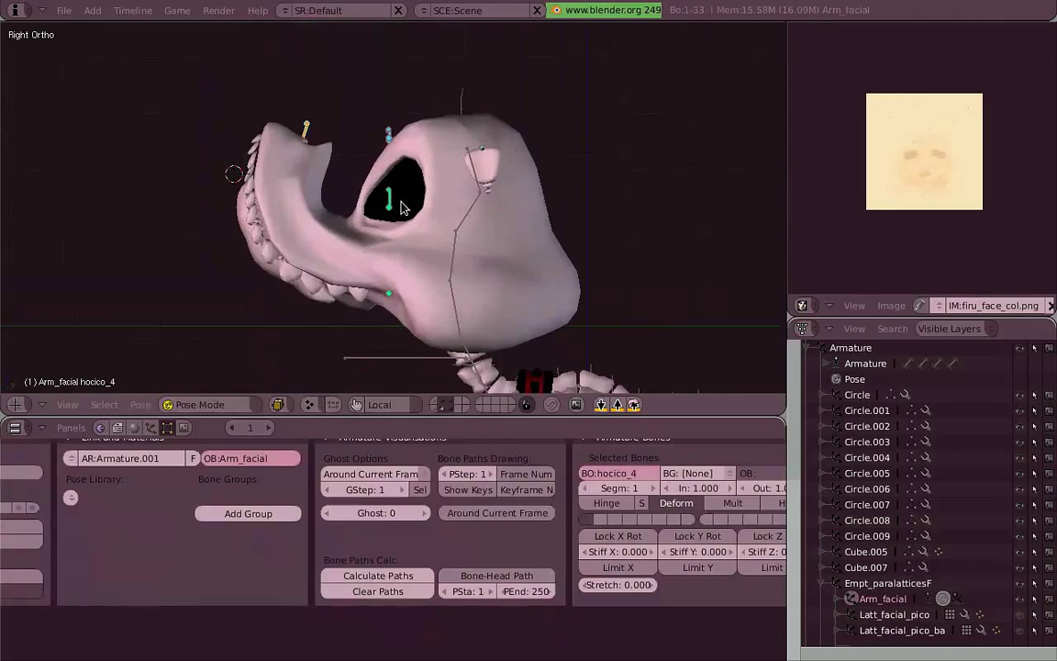
key(alt+g)
click(402, 205)
key(KP_1)
key(a)
key(KP_3)
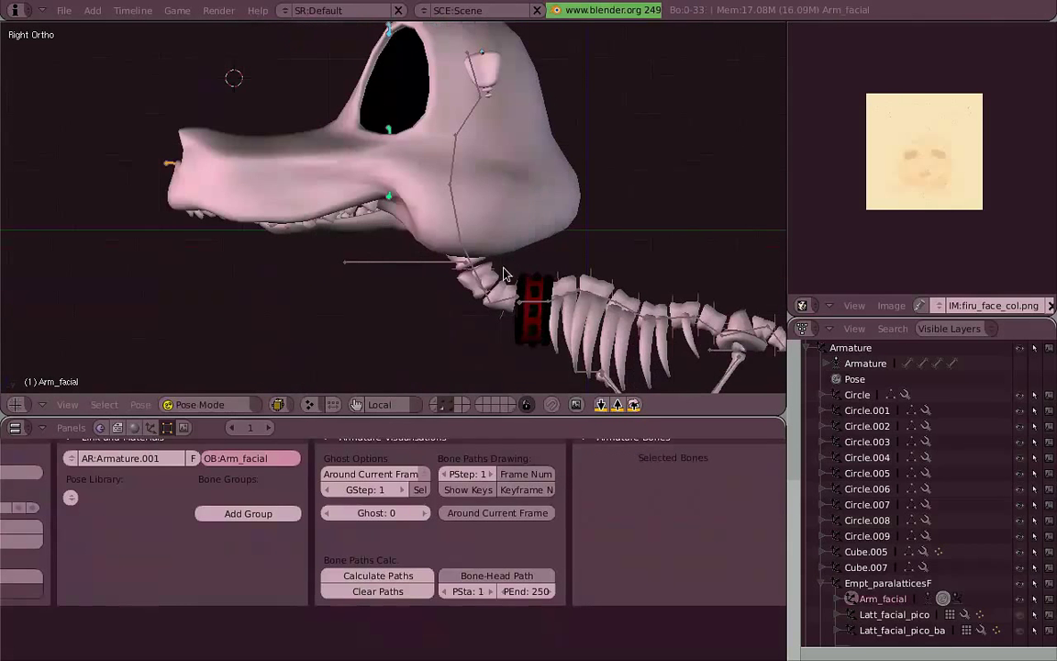
Step: Put the body Armature in Pose Mode and try moving the head control bone cabza
right_click(426, 268)
key(ctrl+Tab)
right_click(433, 275)
shift+middle_drag(672, 229, 625, 238)
key(g)
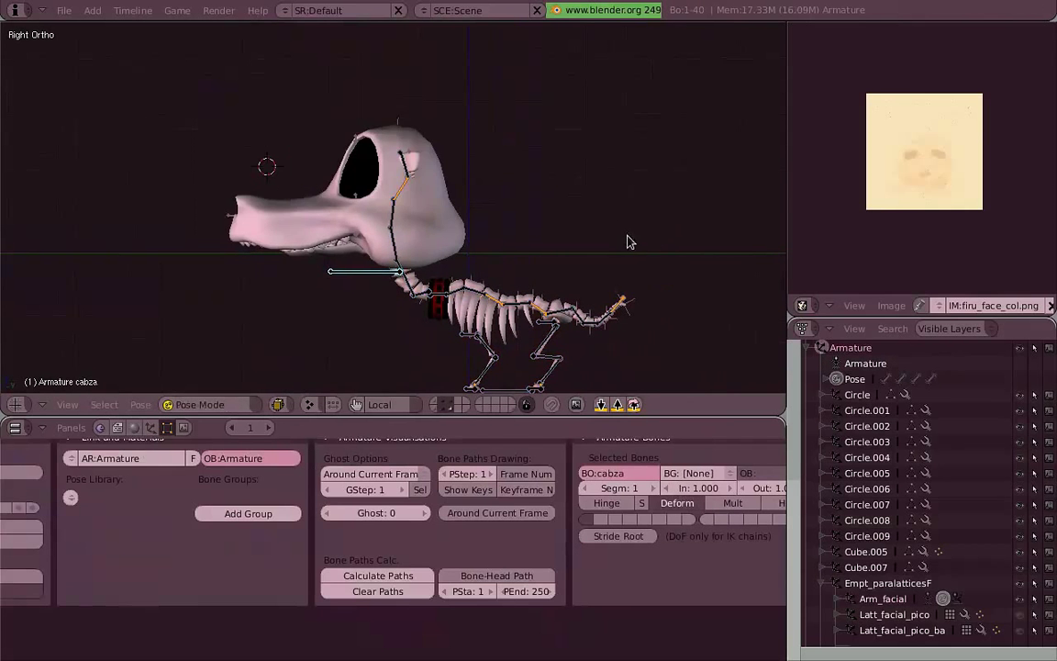
right_click(503, 185)
Step: Try rotating a bone inside the head and moving the neck bone named Bone to stretch the neck
right_click(403, 196)
key(r)
right_click(433, 276)
right_click(425, 296)
key(g)
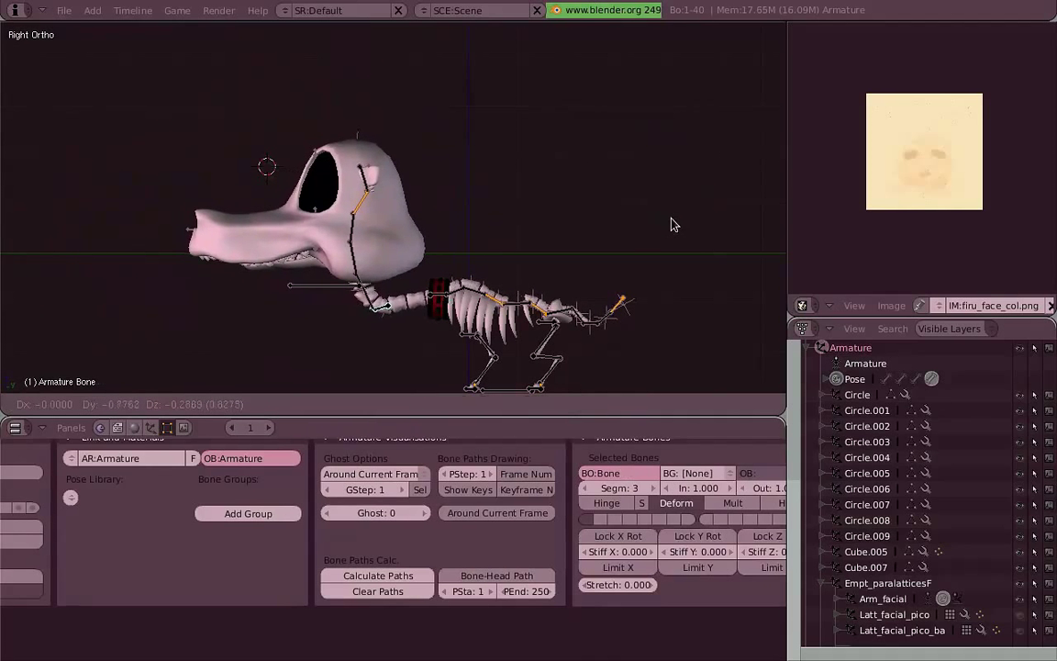
right_click(707, 222)
Step: Move one of the front foot bones forward to extend that leg
shift+middle_drag(581, 289, 574, 239)
right_click(468, 342)
scroll(467, 344, up, 3)
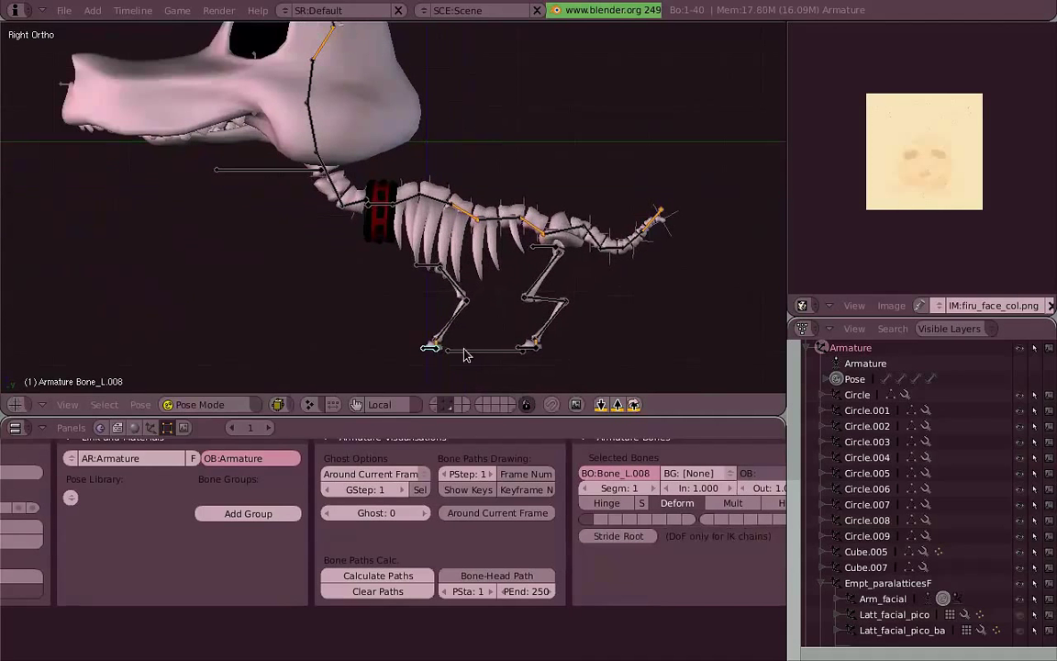
right_click(461, 350)
key(g)
Step: Move the front-leg control bone Bone.002 down and forward, away from the ribcage
right_click(428, 267)
key(g)
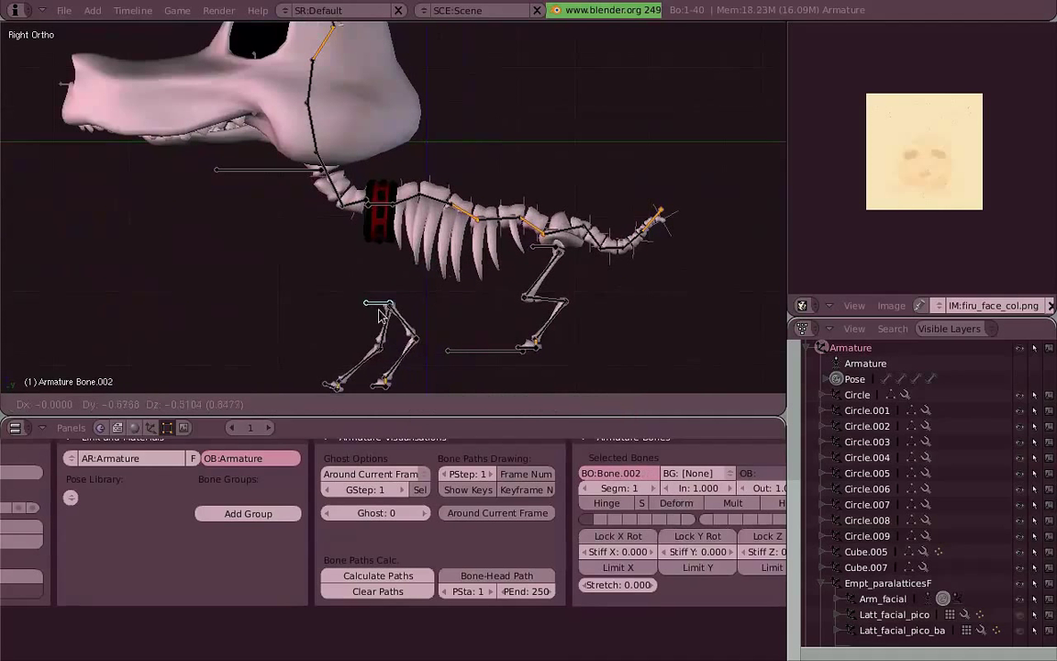
click(377, 306)
shift+middle_drag(384, 328, 430, 271)
Step: Pull the upper bone of the extended front leg and its lower bone Bone_R.006 away from their joints
right_click(431, 273)
key(g)
click(406, 300)
right_click(374, 350)
key(g)
click(354, 369)
shift+middle_drag(354, 375, 358, 330)
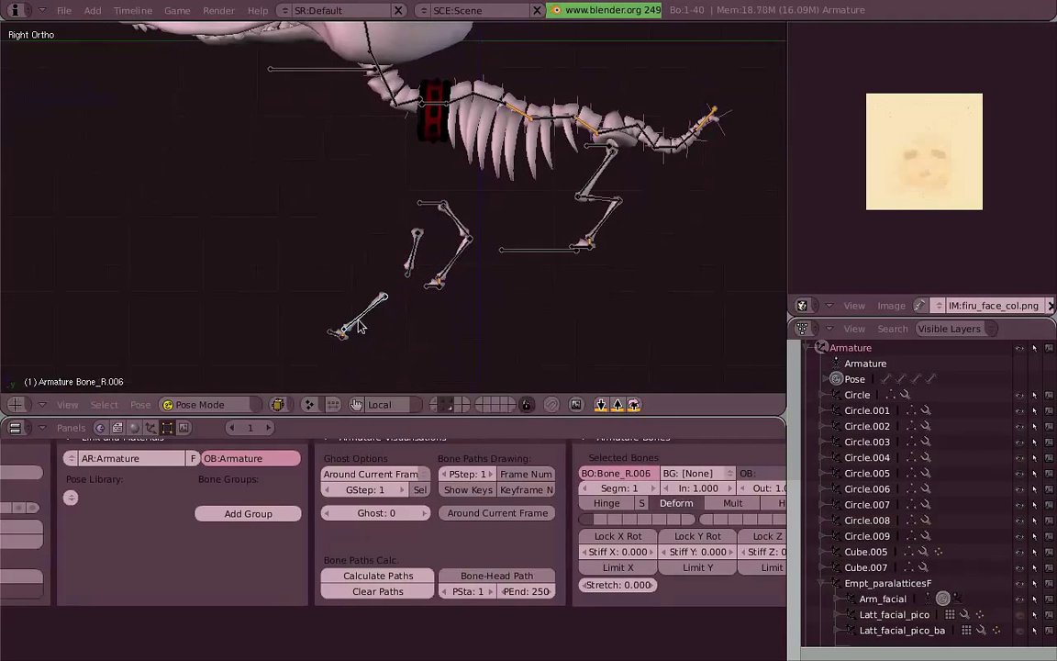
Step: Separate the extended front leg's foot bone and reposition its ankle bone Bone_R.007, then deselect all bones
right_click(341, 337)
key(g)
click(326, 352)
scroll(328, 353, up, 2)
right_click(362, 319)
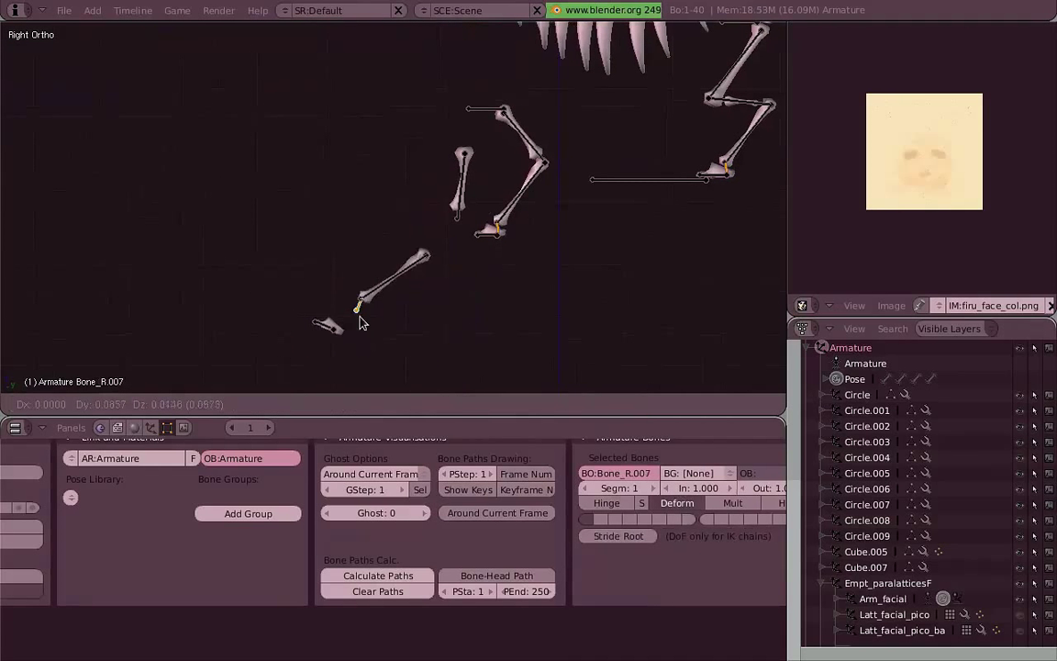
click(378, 261)
key(a)
Step: Move the hind-leg control bone Bone.001 down from the pelvis and rotate it
scroll(495, 230, down, 2)
shift+middle_drag(557, 197, 447, 308)
right_click(515, 210)
key(g)
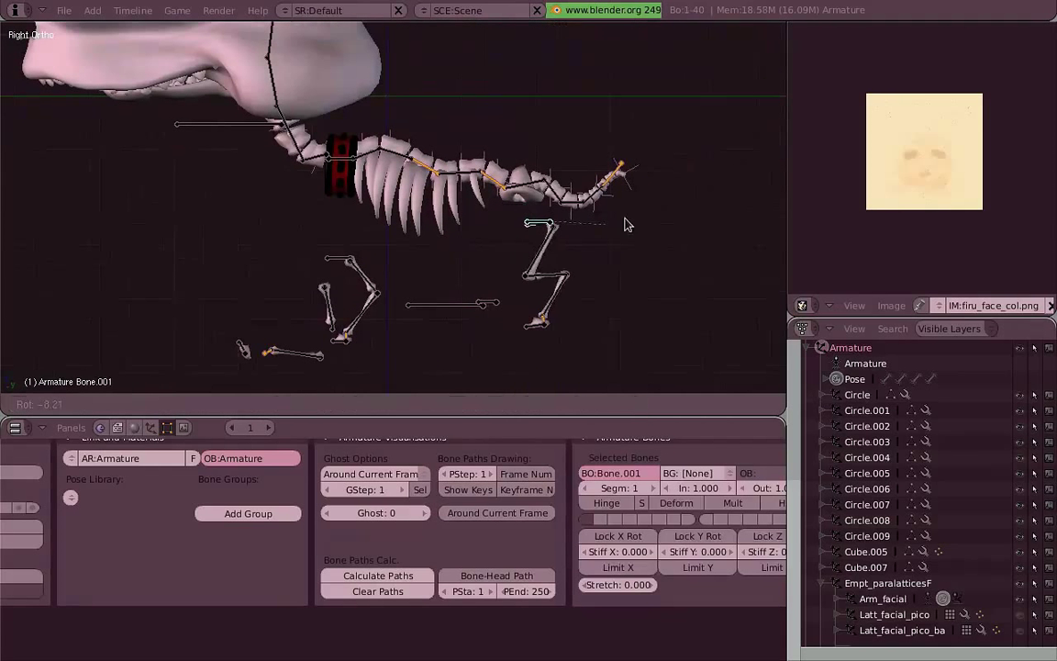
click(618, 219)
Step: Pose the tail with its tip bone Bone.019, bending it upward
right_click(613, 174)
key(g)
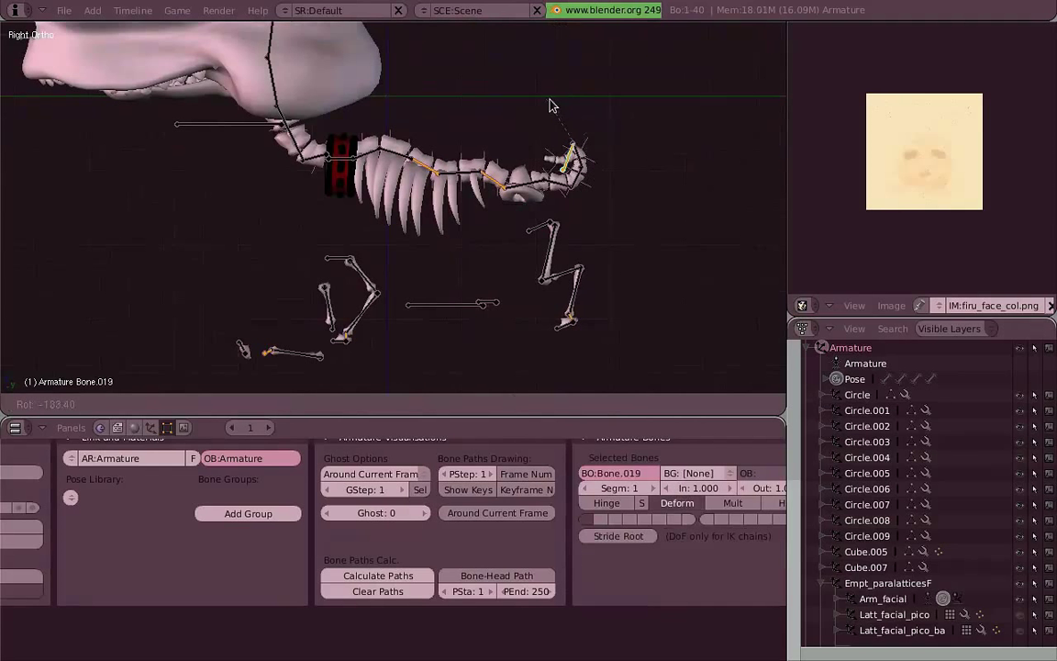
click(628, 256)
Step: Bend the spine by moving its mid-back bone Bone.010 and its rear bone Bone.012
right_click(429, 172)
key(g)
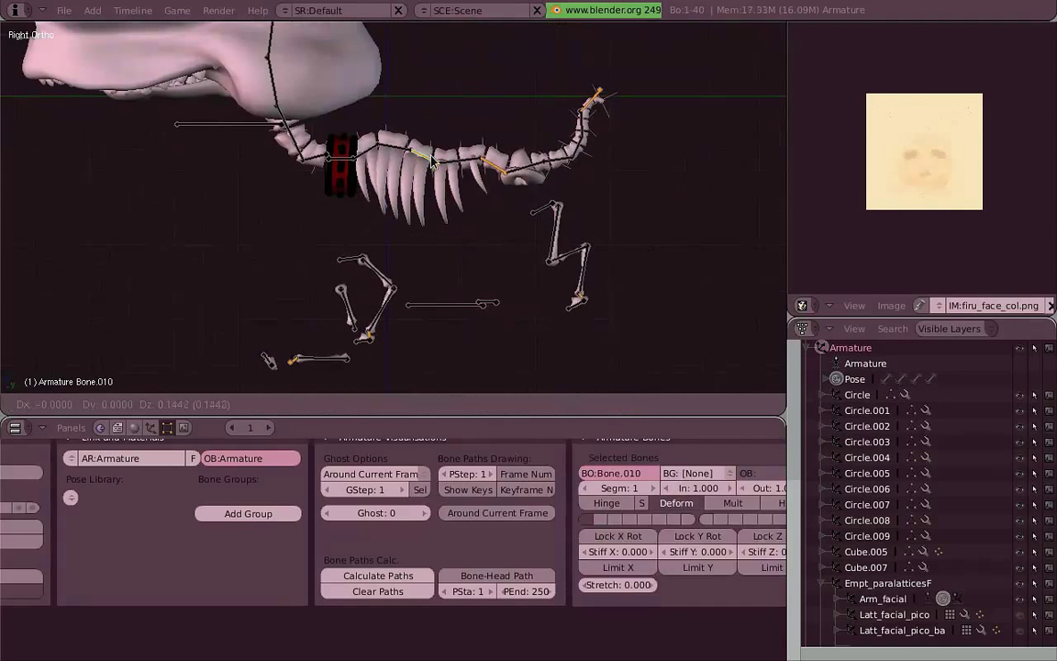
right_click(445, 154)
right_click(496, 179)
key(g)
right_click(500, 163)
right_click(435, 171)
key(g)
click(444, 182)
right_click(500, 168)
key(g)
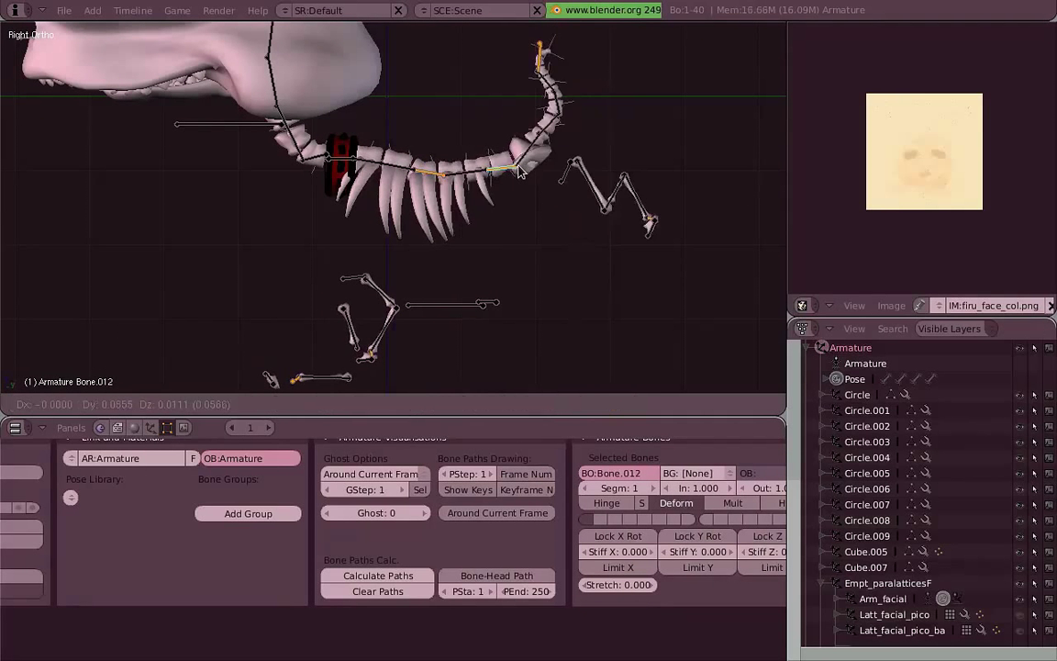
click(523, 138)
Step: Lift one hind leg up behind the pelvis and clear the bone selection
scroll(541, 170, down, 2)
shift+middle_drag(552, 184, 601, 251)
right_click(604, 246)
key(g)
key(a)
key(a)
middle_drag(629, 172, 679, 110)
key(KP_3)
Step: Pull the left hind leg's upper bone Bone_L.001 and foot bone Bone_L.003 away from their joints
right_click(590, 204)
key(g)
click(622, 180)
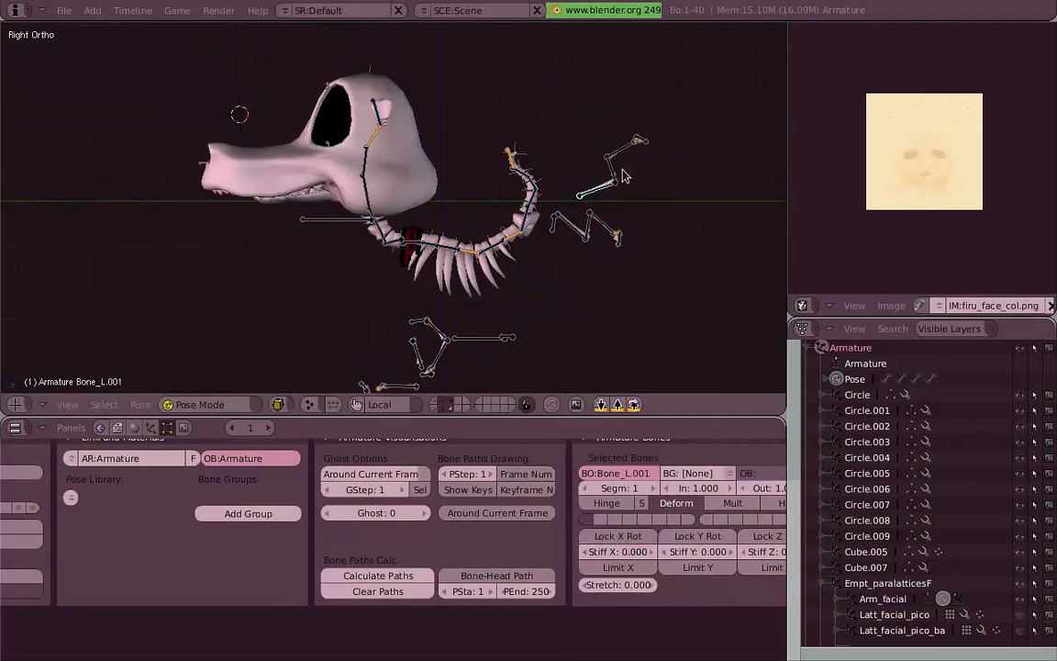
right_click(700, 93)
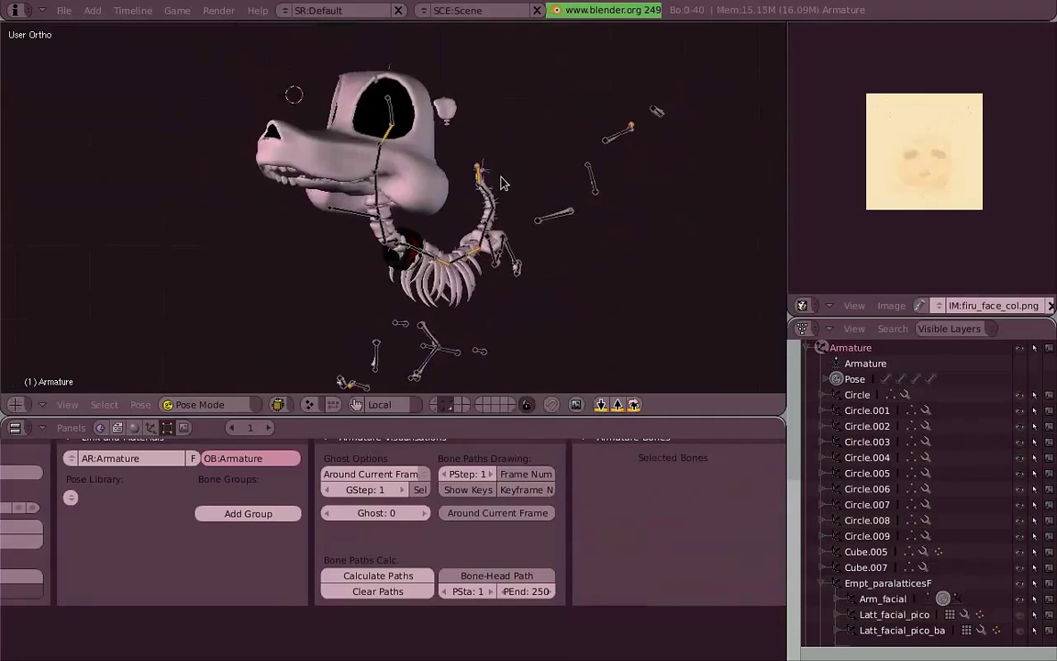
key(g)
click(697, 97)
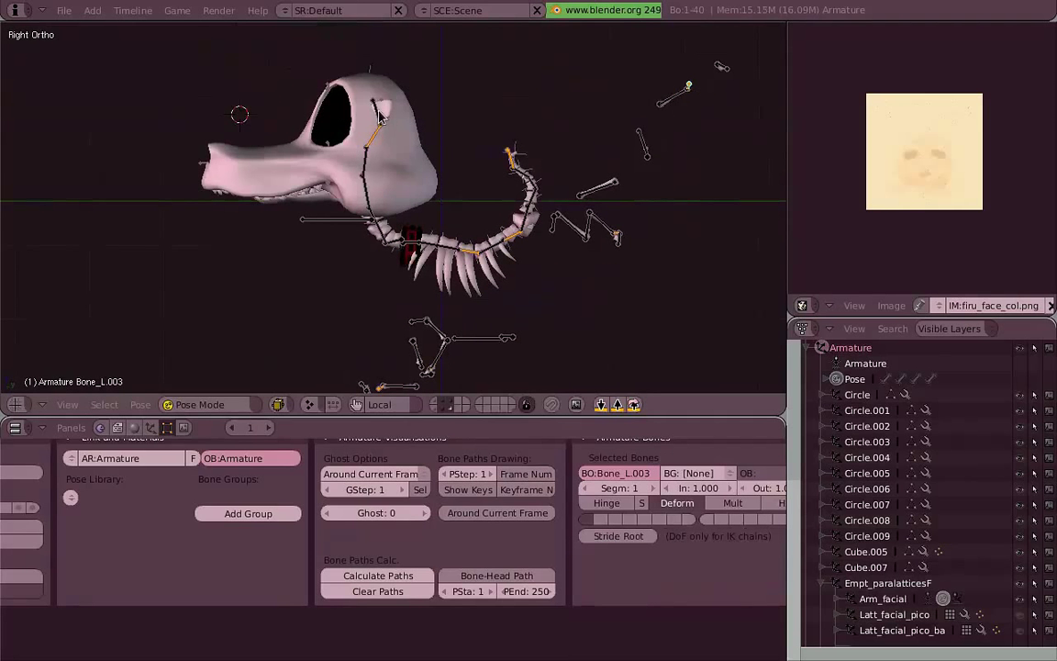
Step: Pull both ears outward away from the head with the facial rig's ear bones, including oreja_R
key(KP_1)
right_click(454, 102)
key(g)
click(569, 94)
right_click(332, 101)
right_click(330, 102)
key(g)
middle_drag(398, 141, 322, 143)
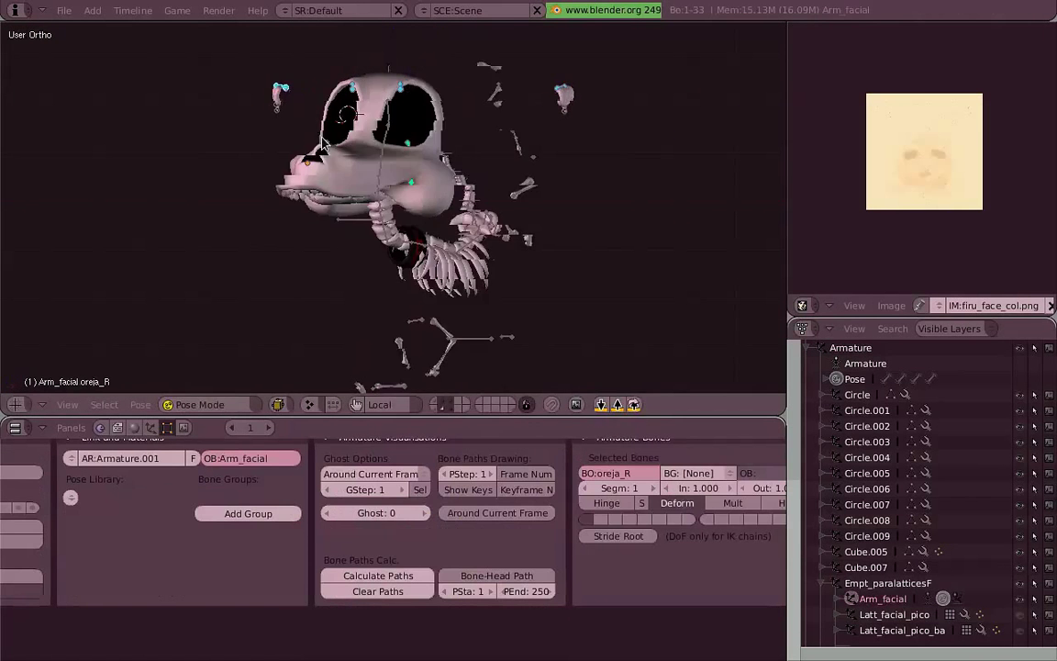
Step: Detach the lower jaw by moving the facial rig bone hocico_ba_1 far below the head
key(KP_3)
right_click(334, 211)
key(g)
click(330, 349)
middle_drag(234, 242, 496, 229)
key(KP_3)
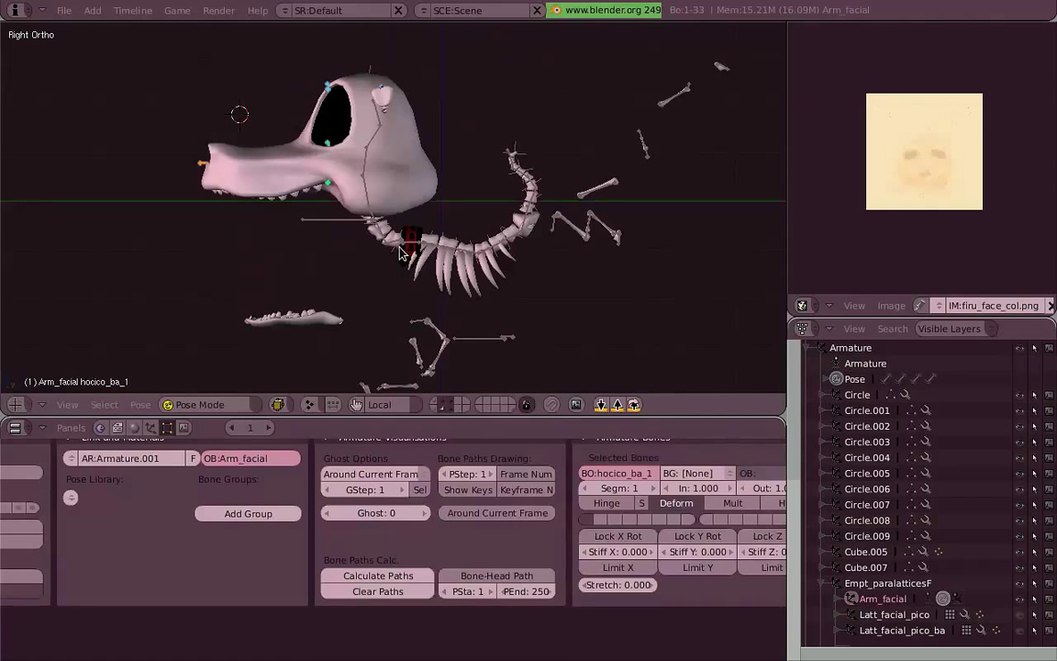
Step: Try moving the facial rig's snout tip bone hocico_4
scroll(511, 277, down, 2)
scroll(537, 305, up, 2)
middle_drag(339, 201, 422, 183)
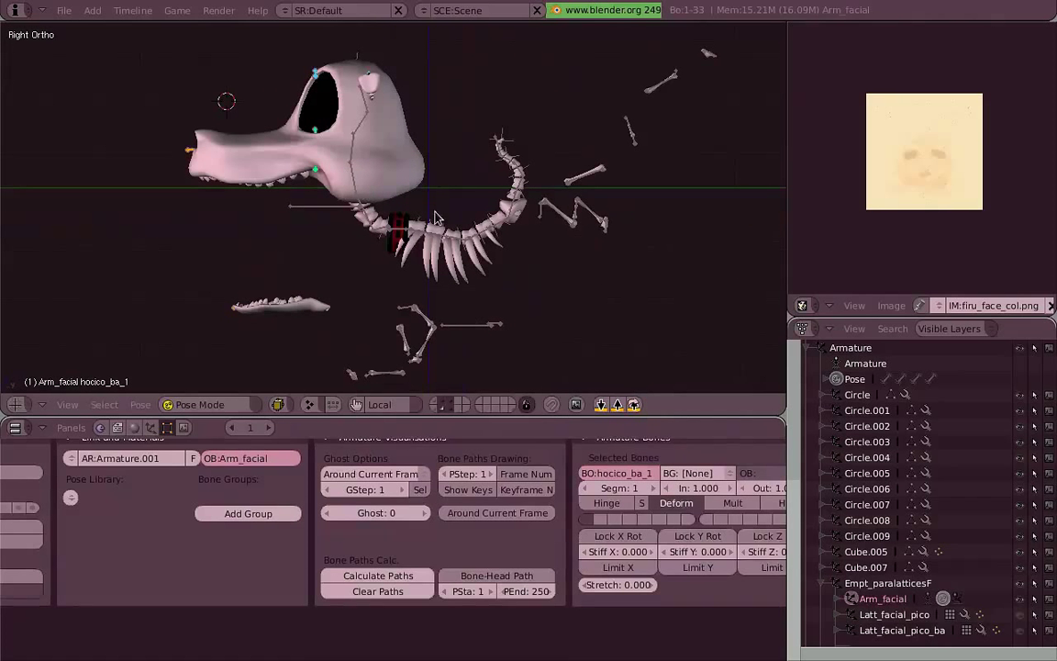
key(KP_3)
key(a)
key(a)
right_click(192, 159)
key(g)
right_click(304, 124)
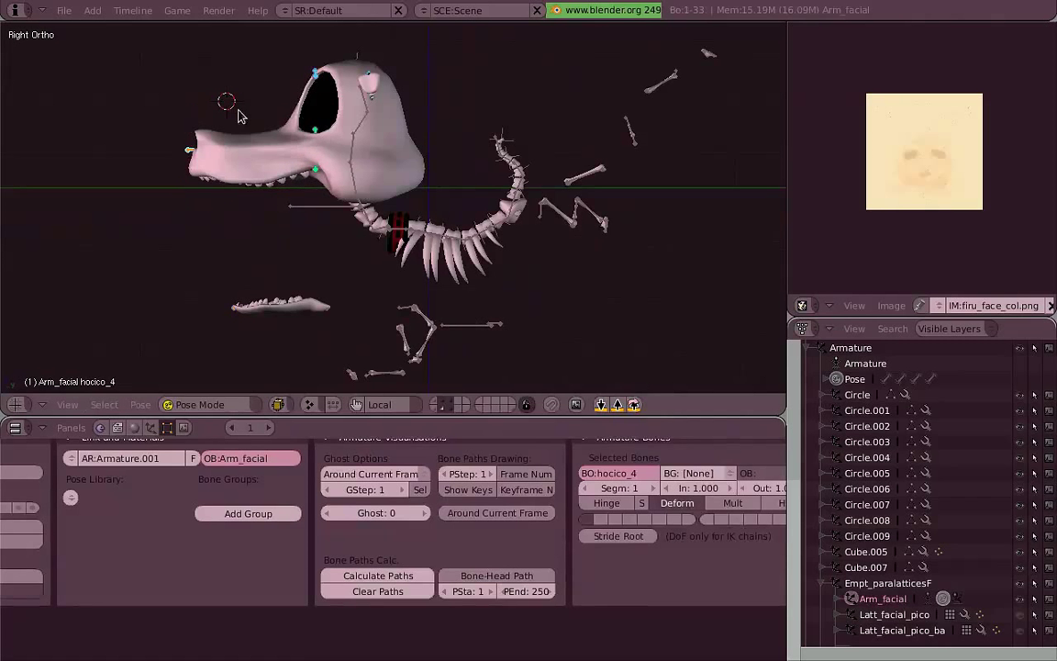
Step: Reset all facial rig bones to their rest pose and display the model in wireframe
key(a)
key(a)
key(z)
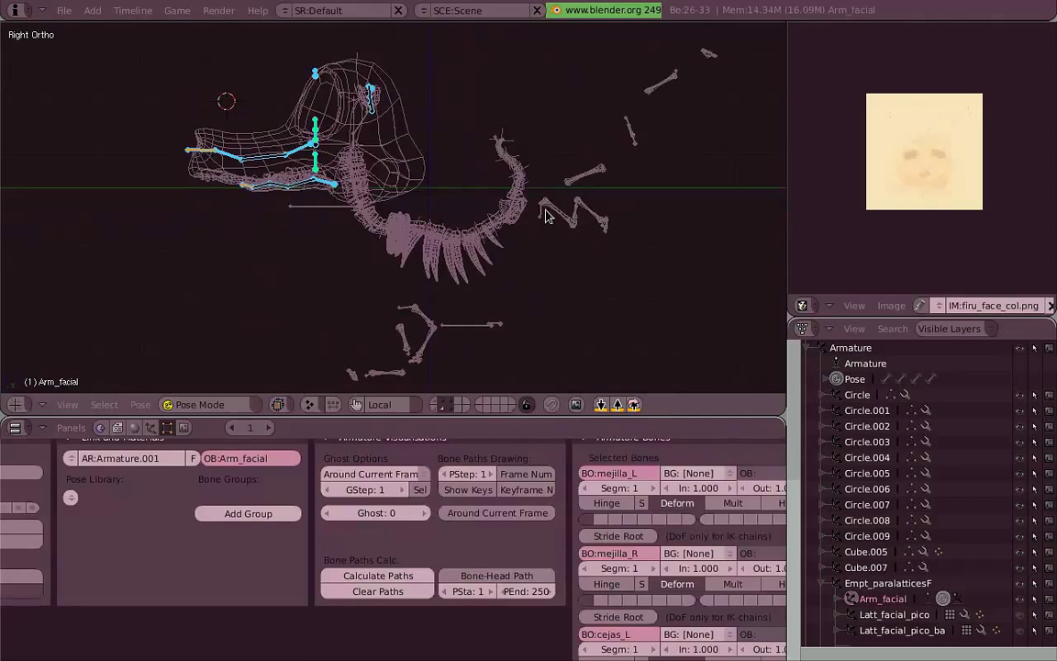
Step: Reset all body armature bones to their rest pose, restore solid shading and return to Object Mode
right_click(603, 173)
key(a)
key(a)
click(592, 180)
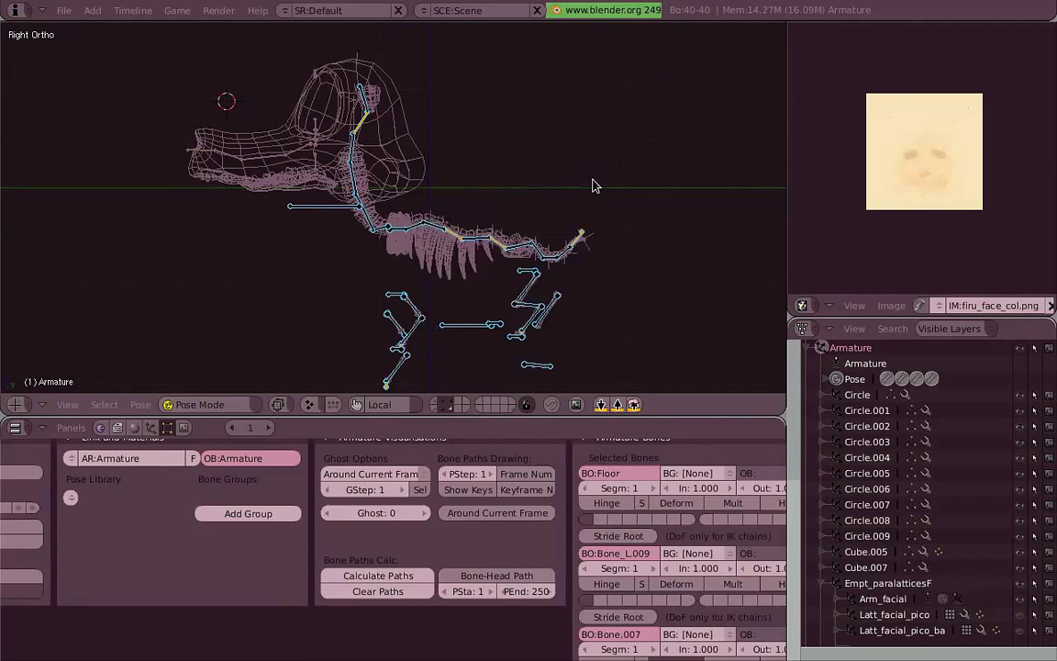
key(z)
key(ctrl+Tab)
key(KP_1)
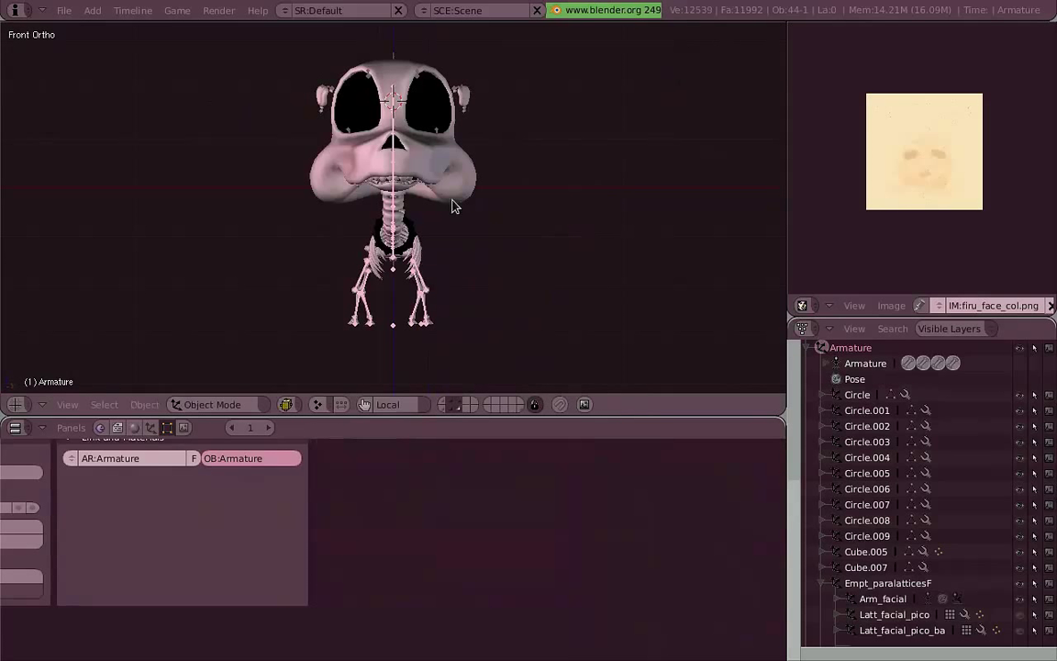
Step: Select the head mesh and unhide the hidden lattices around the head and body
right_click(452, 206)
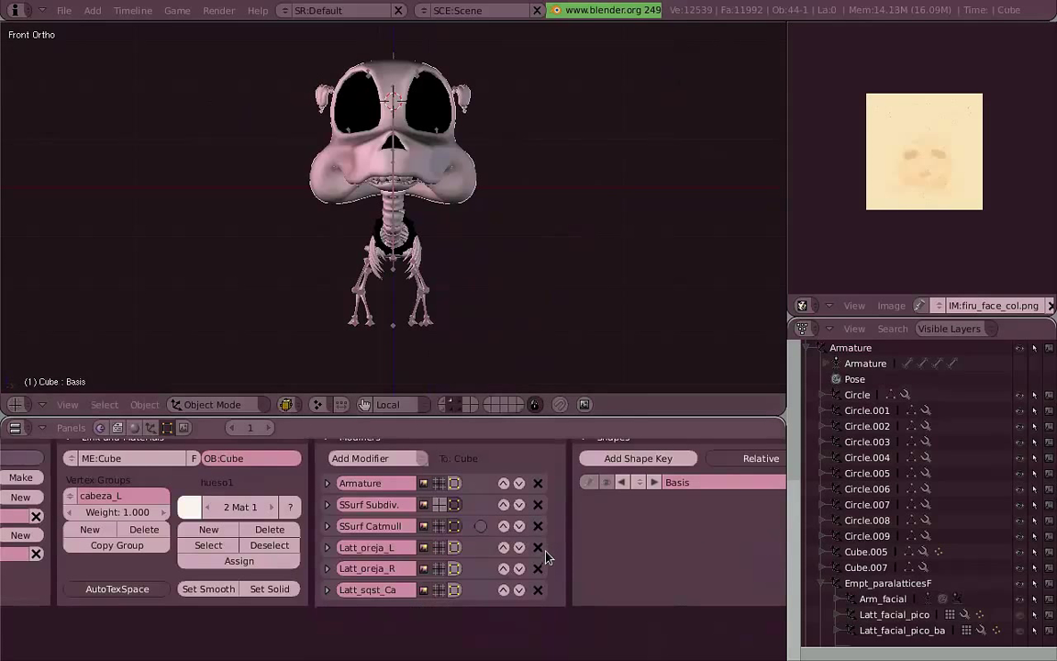
key(alt+h)
middle_drag(493, 223, 246, 167)
key(KP_3)
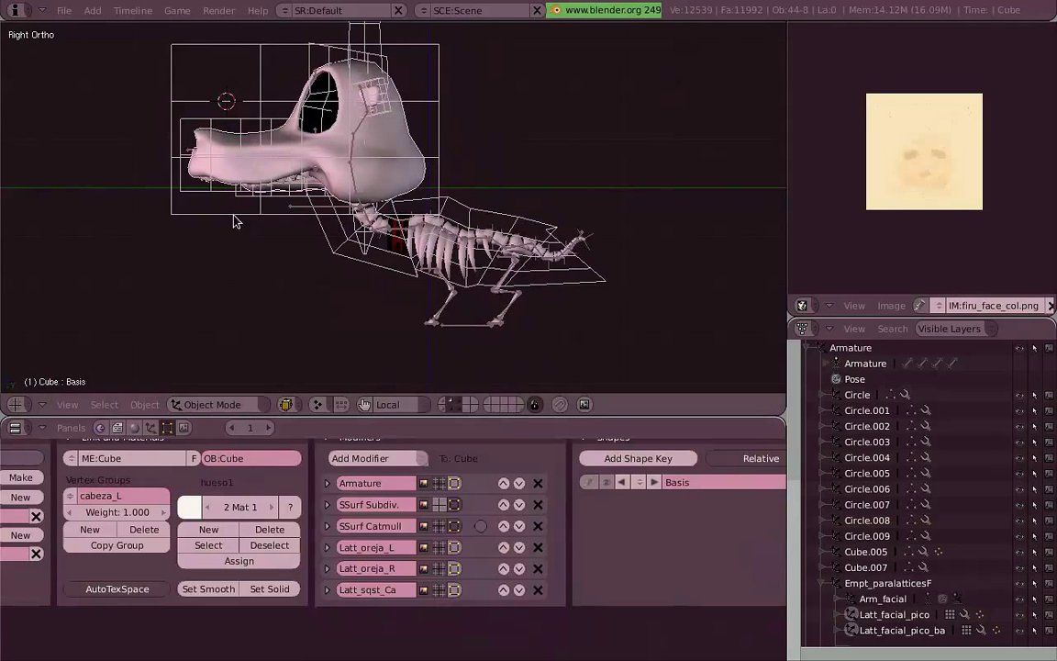
Step: Try moving control points of the head lattice Latt_sq-st_cabeza in Edit Mode and return to Object Mode
right_click(234, 221)
key(Tab)
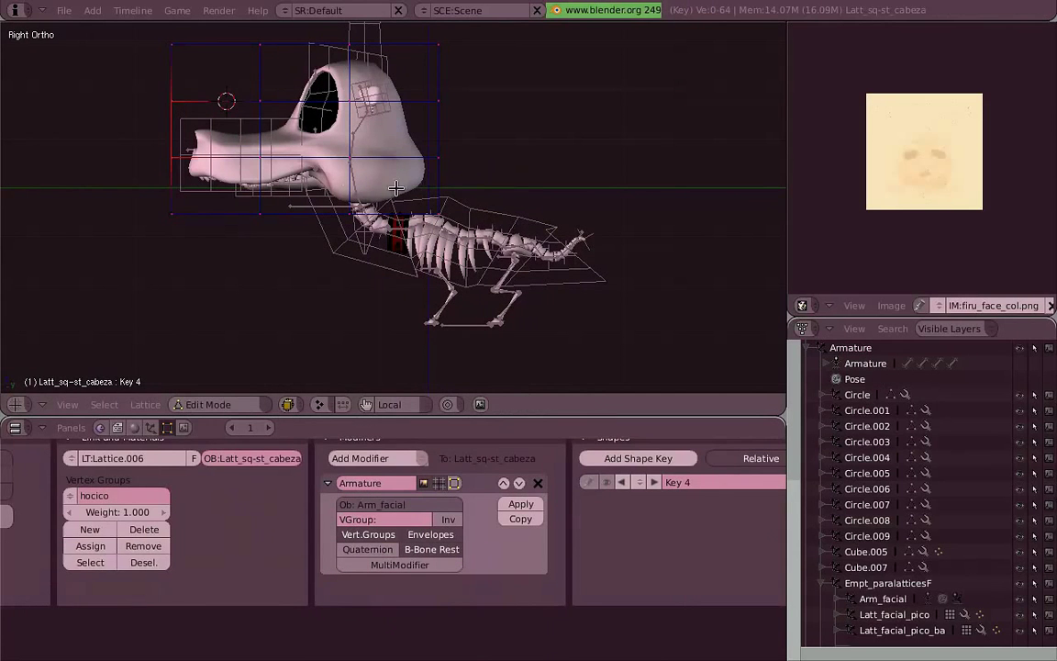
key(g)
key(Escape)
key(Tab)
key(a)
key(KP_1)
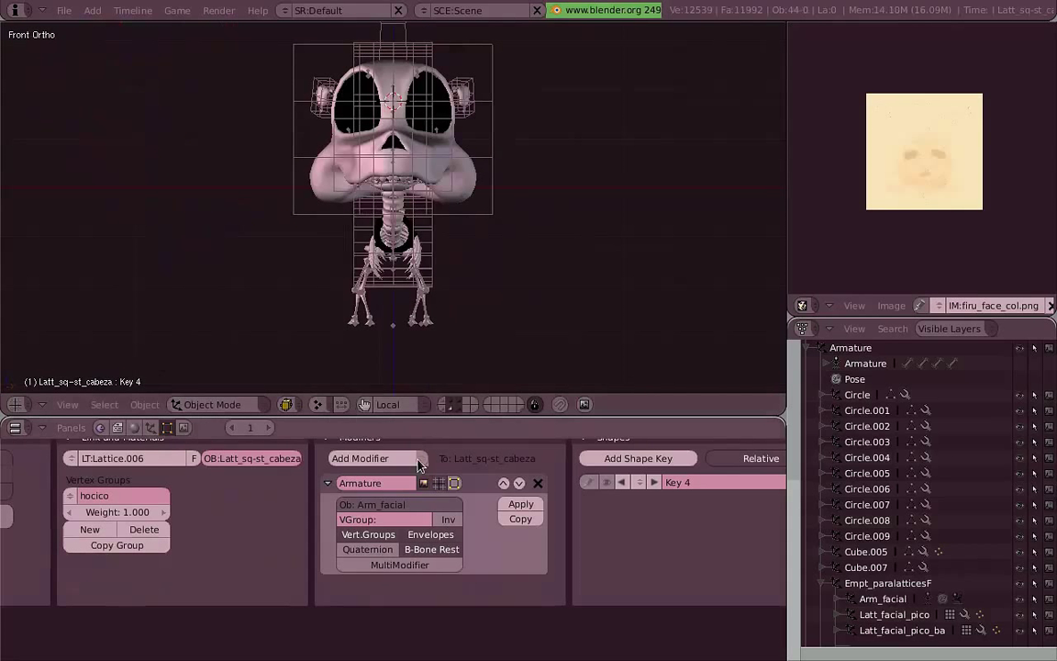
Step: Look through the modifier types available for the head mesh
click(420, 460)
right_click(466, 193)
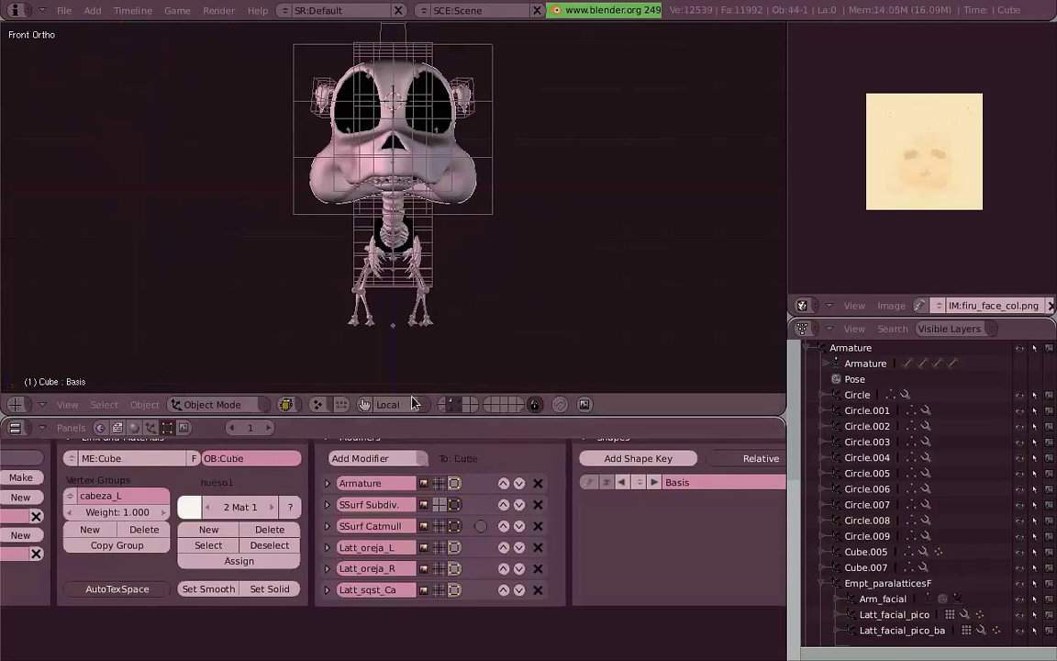
click(414, 458)
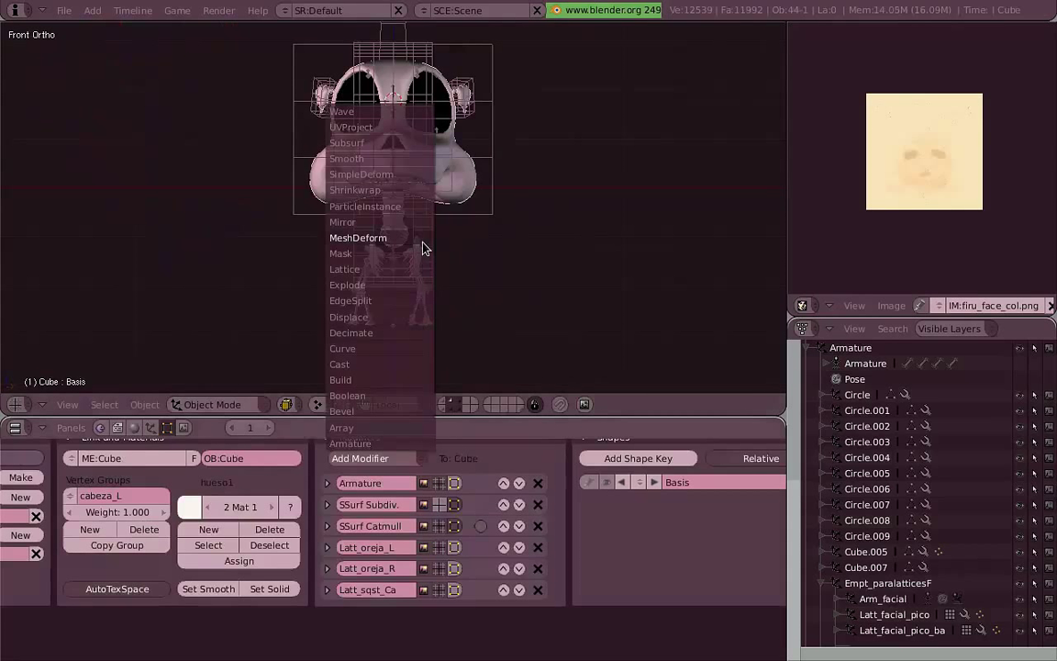
Step: Select all lattices by matching the type of Latt_sq-st_cabeza and erase them
key(KP_3)
right_click(272, 215)
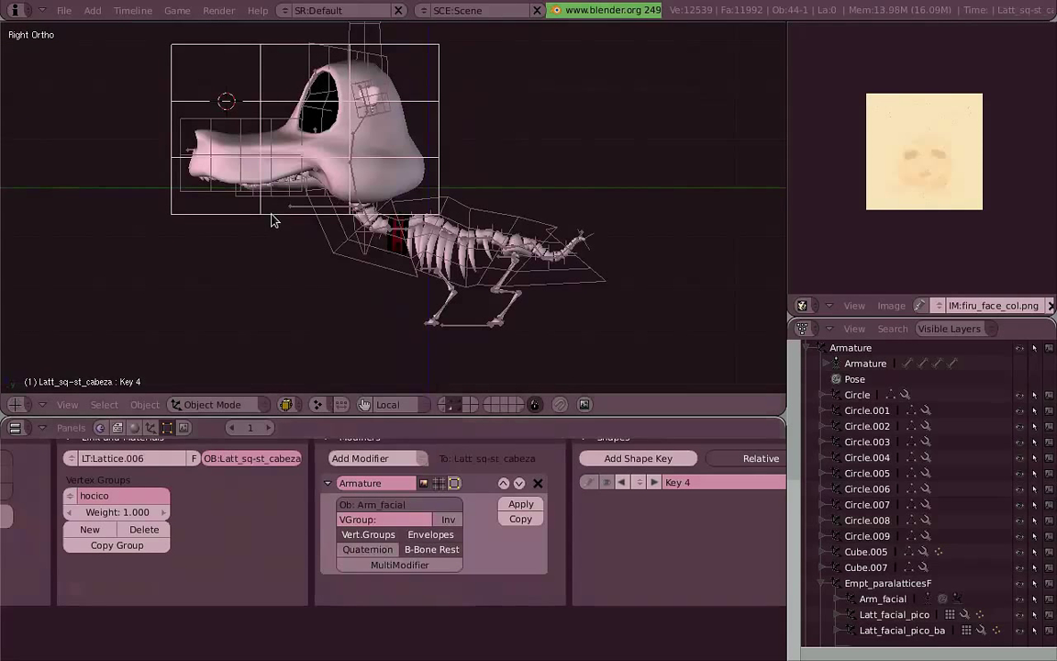
key(shift+g)
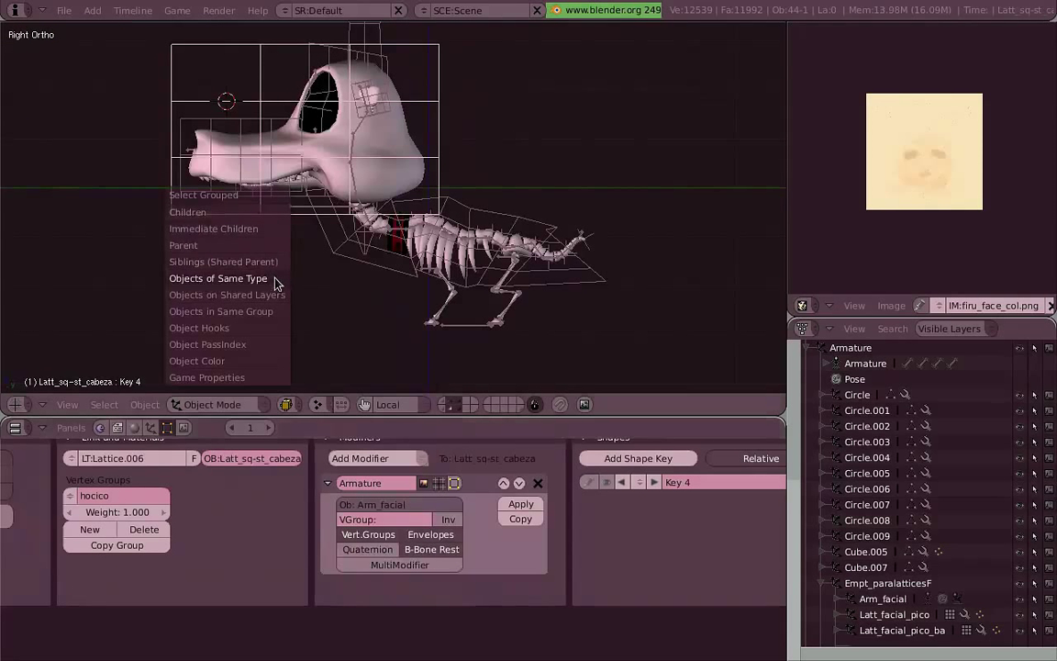
click(278, 280)
key(x)
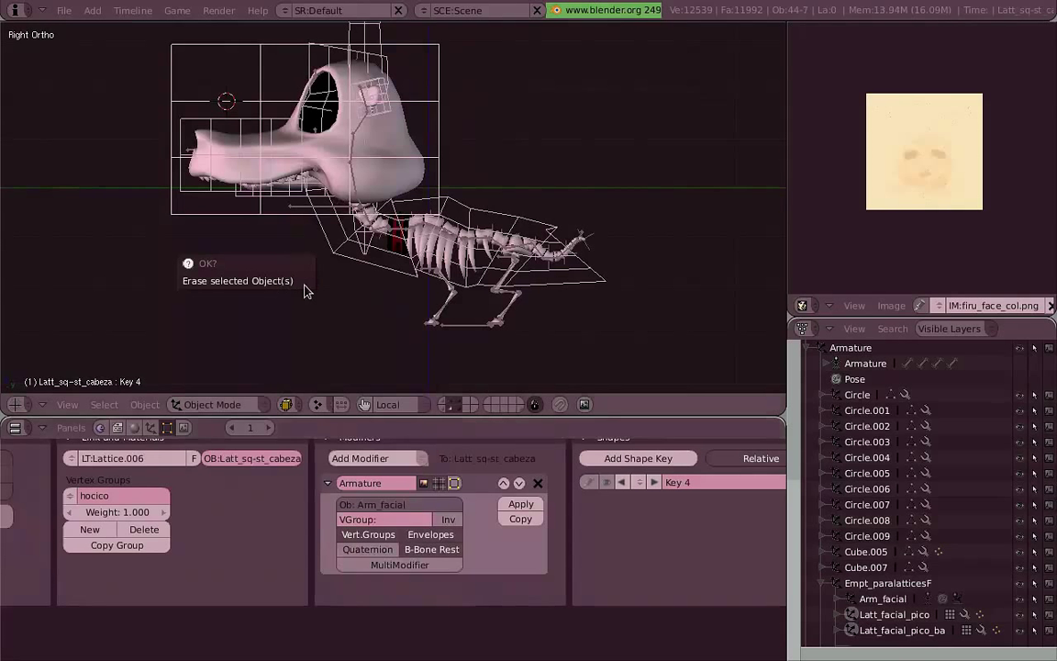
click(347, 285)
Step: Remove the Latt_oreja_L, Latt_oreja_R, Latt_sqst_Ca and Armature modifiers from the head mesh
right_click(341, 186)
click(540, 549)
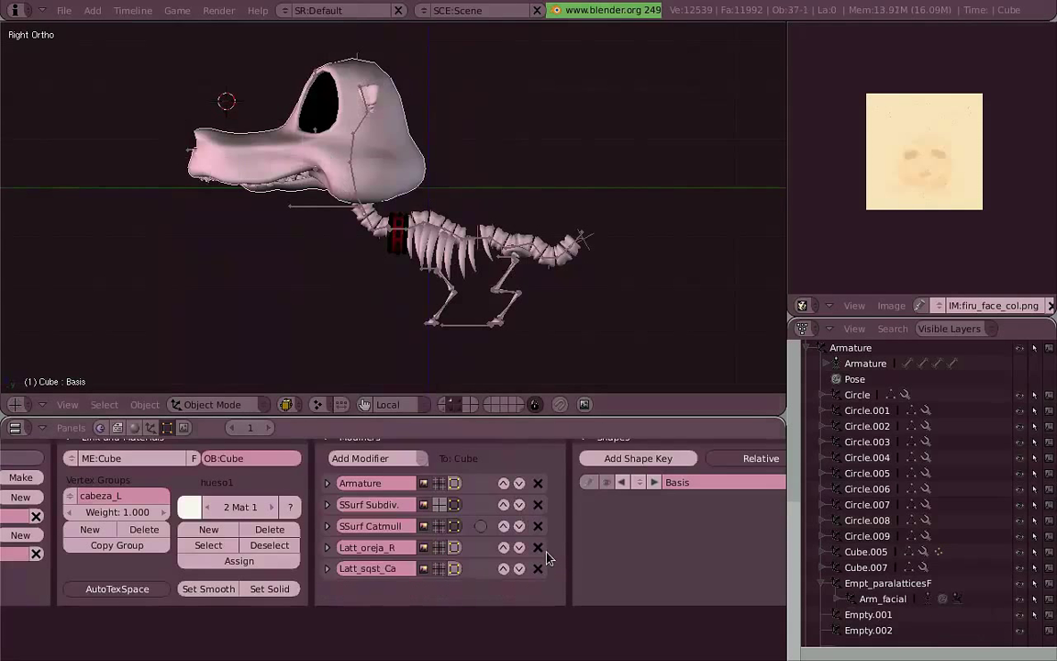
click(540, 549)
click(541, 548)
click(537, 483)
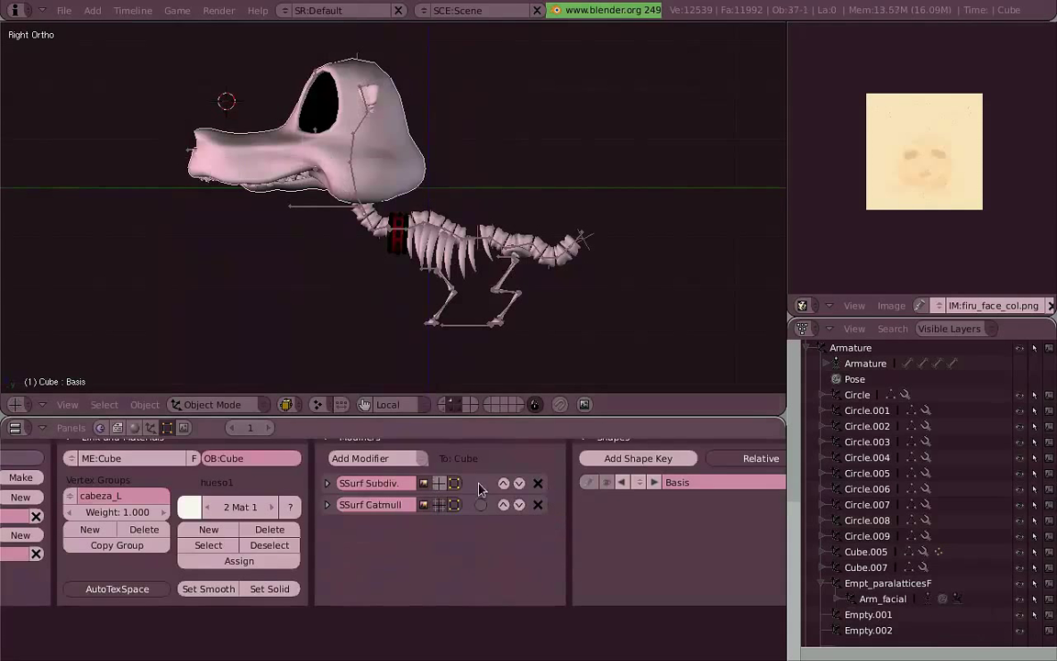
Step: Expand the settings of both subdivision modifiers and enlarge the area showing them
click(327, 505)
click(326, 483)
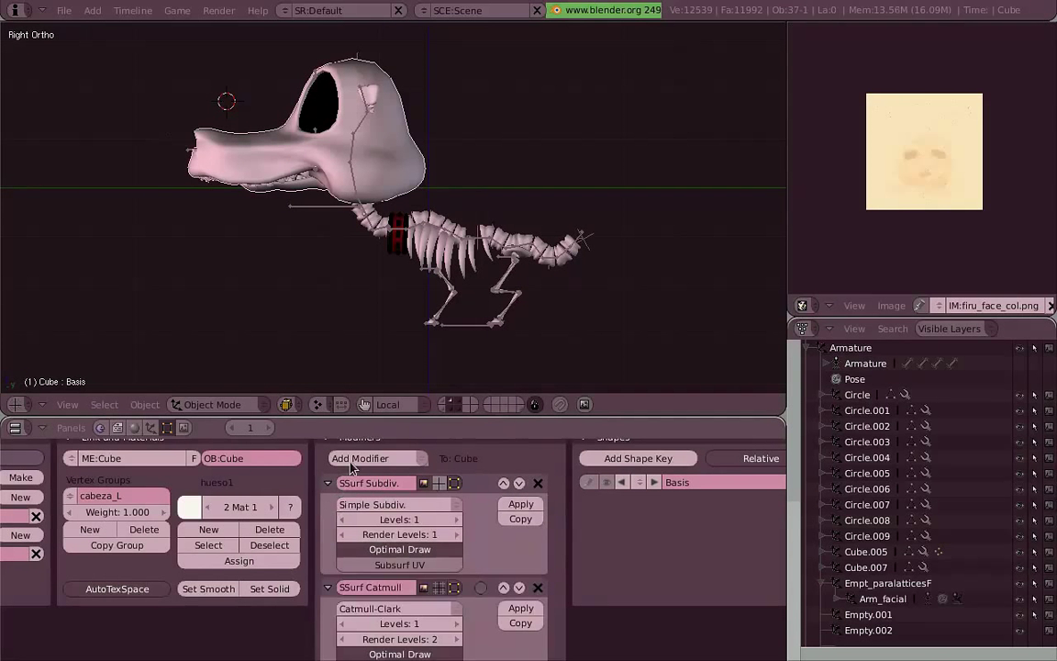
drag(365, 424, 364, 349)
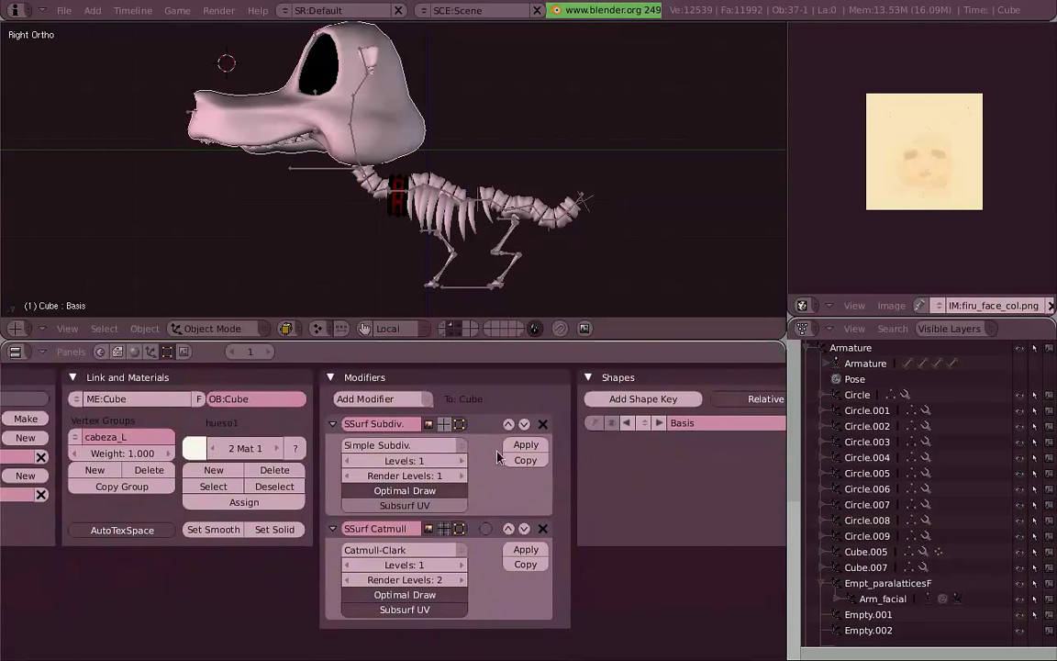
Step: Isolate the head mesh in a close-up view and show its Simple Subdiv. modifier in the viewport
click(452, 326)
shift+middle_drag(457, 205, 456, 180)
scroll(532, 289, up, 3)
key(a)
middle_drag(386, 172, 495, 191)
scroll(367, 222, up, 4)
right_click(279, 240)
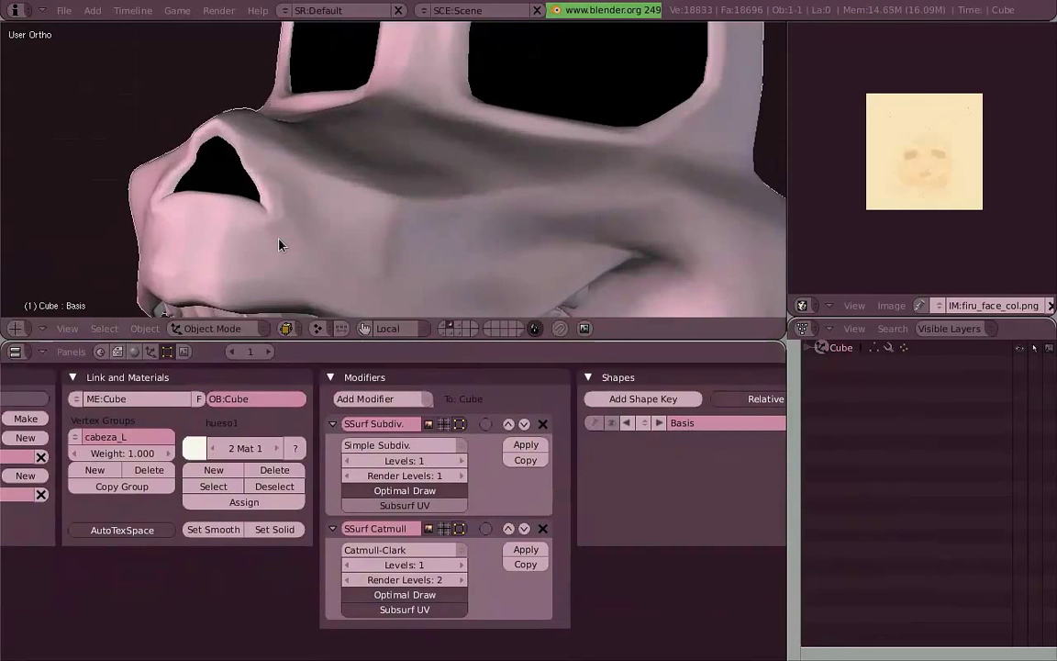
Step: Turn on the Wire draw extra for the head mesh and return to its modifier settings
click(151, 352)
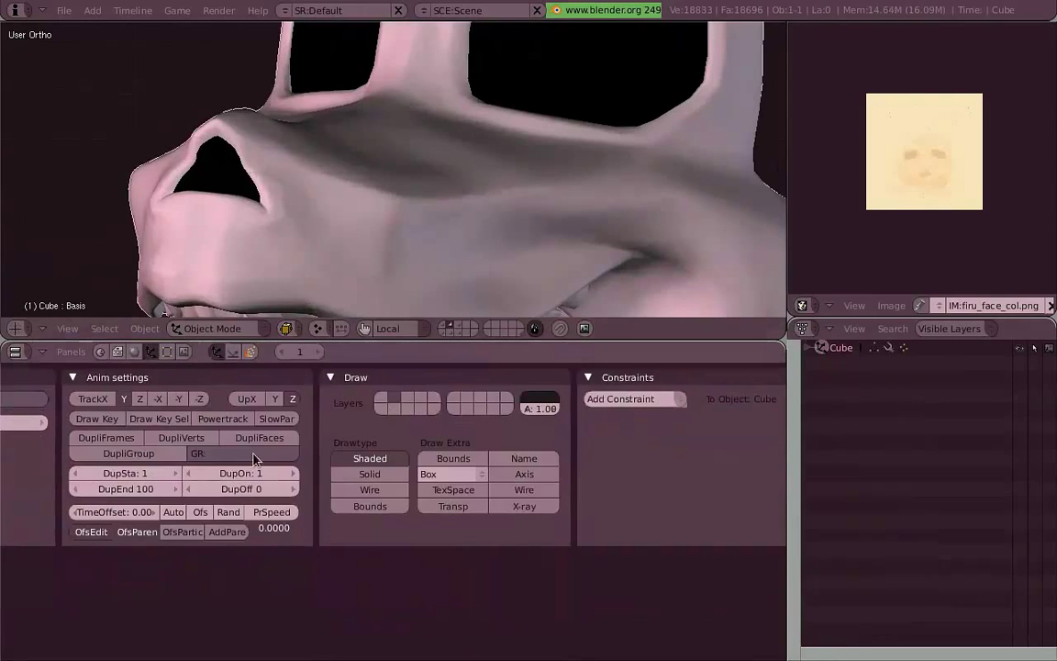
click(550, 495)
scroll(571, 245, down, 3)
mouse_move(580, 240)
middle_down()
mouse_move(409, 191)
mouse_move(601, 202)
mouse_move(285, 199)
middle_up()
click(169, 355)
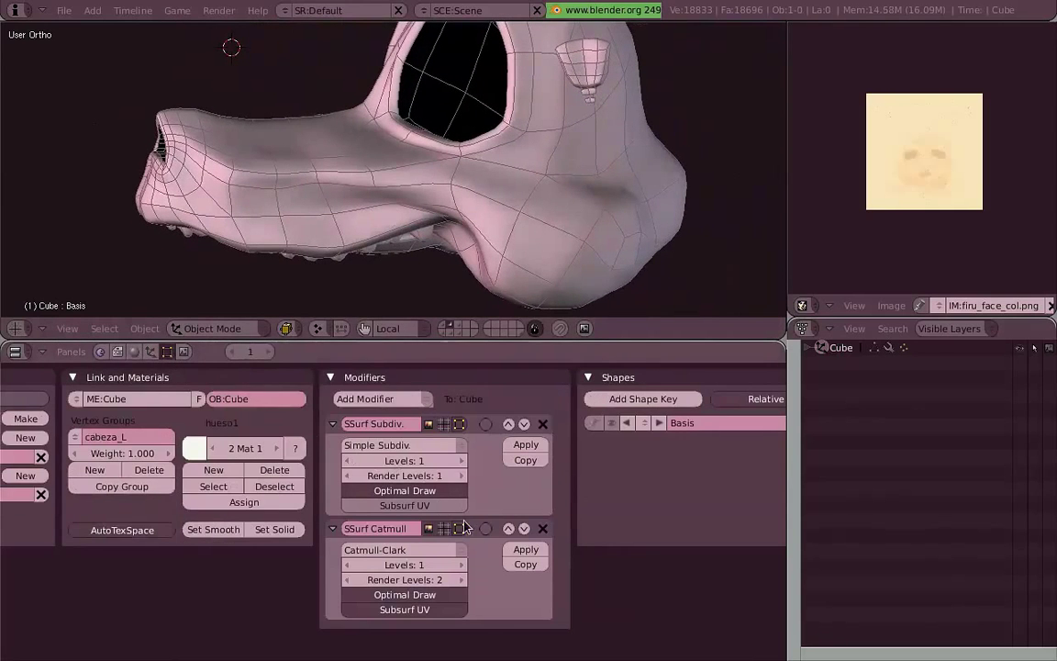
Step: Move one edge on the upper snout below the eye socket using edge selection, and leave Edit Mode
key(Tab)
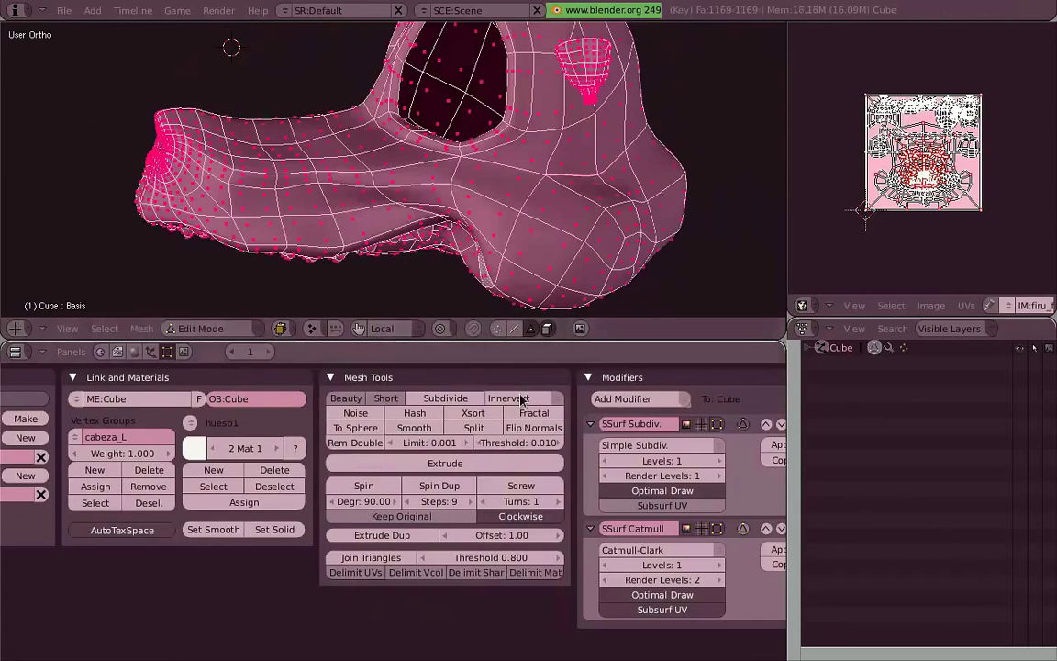
click(514, 329)
right_click(346, 191)
middle_drag(346, 190, 433, 191)
scroll(578, 183, up, 3)
key(KP_1)
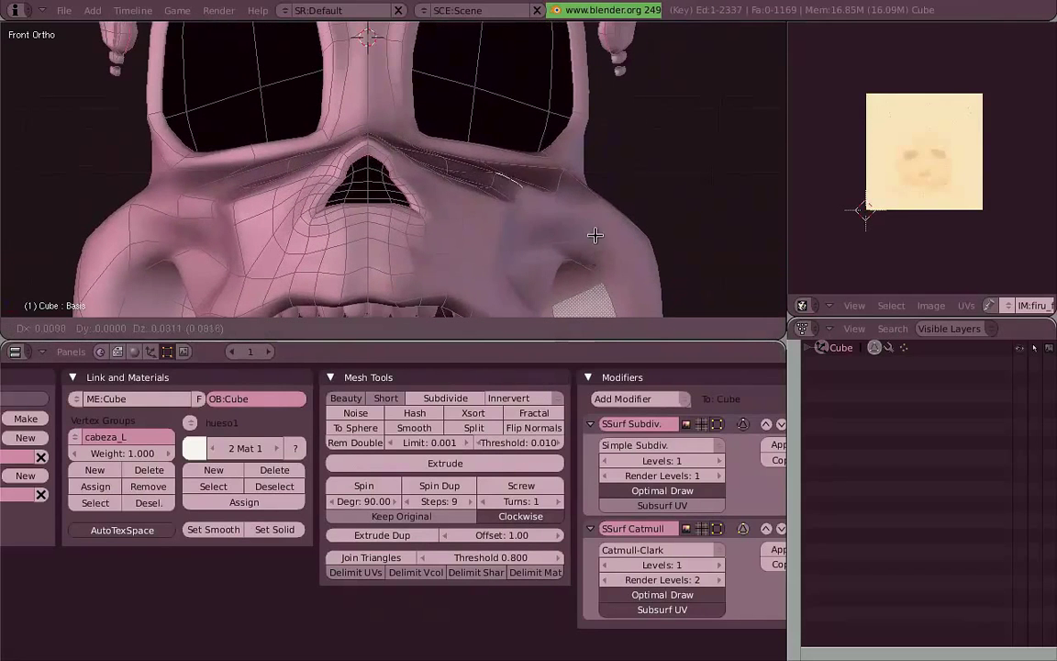
click(624, 203)
middle_drag(625, 203, 323, 158)
key(Tab)
Step: Turn off the viewport display of both the Simple Subdiv. and Catmull-Clark modifiers on the head mesh
scroll(450, 200, down, 1)
click(448, 424)
click(450, 529)
middle_drag(471, 185, 435, 208)
key(z)
key(z)
Step: Open the head's base mesh in Edit Mode with vertex selection and all vertices selected
key(Tab)
key(a)
key(a)
click(500, 330)
middle_drag(477, 156, 391, 134)
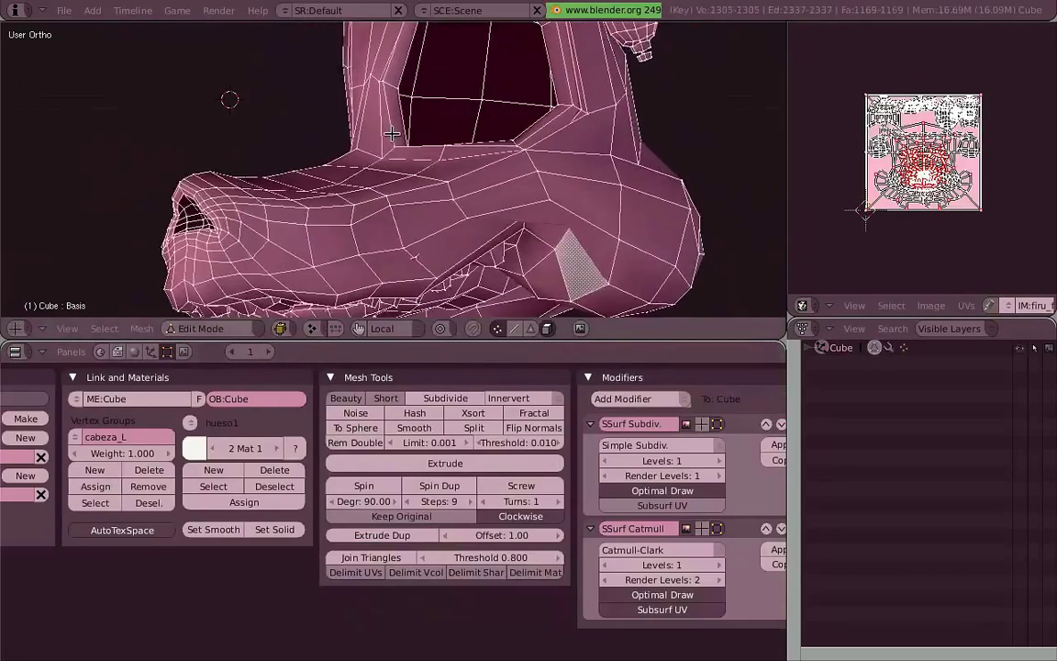
Step: Examine the base mesh around the eye sockets and snout in a maximized view, and return to Object Mode
key(ctrl+Up)
ctrl+middle_drag(584, 292, 545, 271)
key(a)
scroll(545, 270, up, 3)
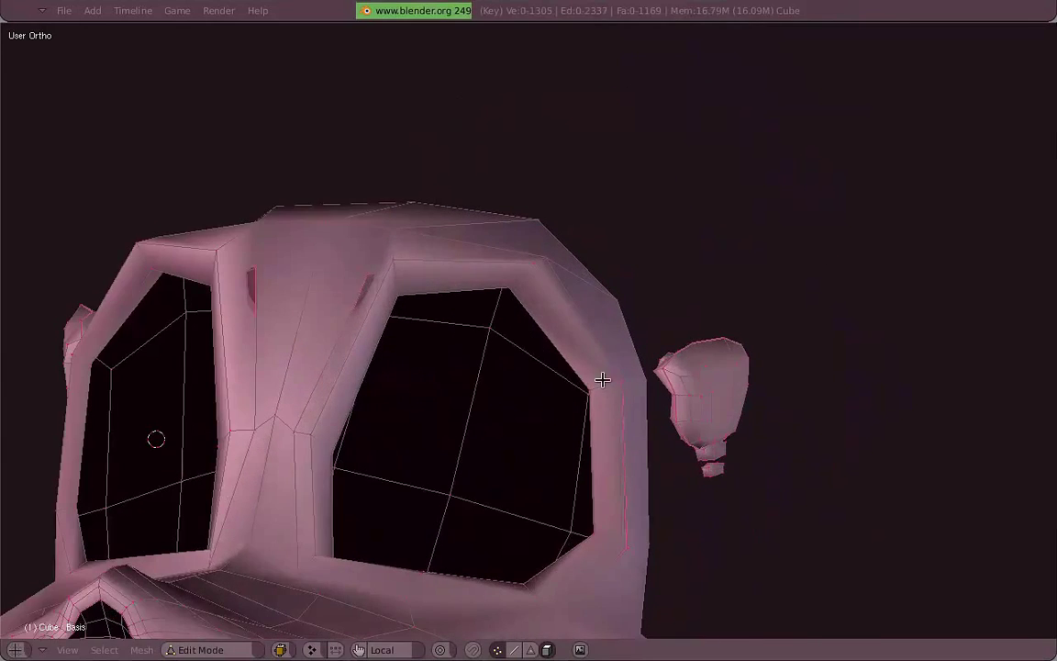
middle_drag(603, 487, 450, 353)
shift+middle_drag(816, 363, 728, 362)
key(shift+space)
drag(564, 348, 564, 394)
key(Tab)
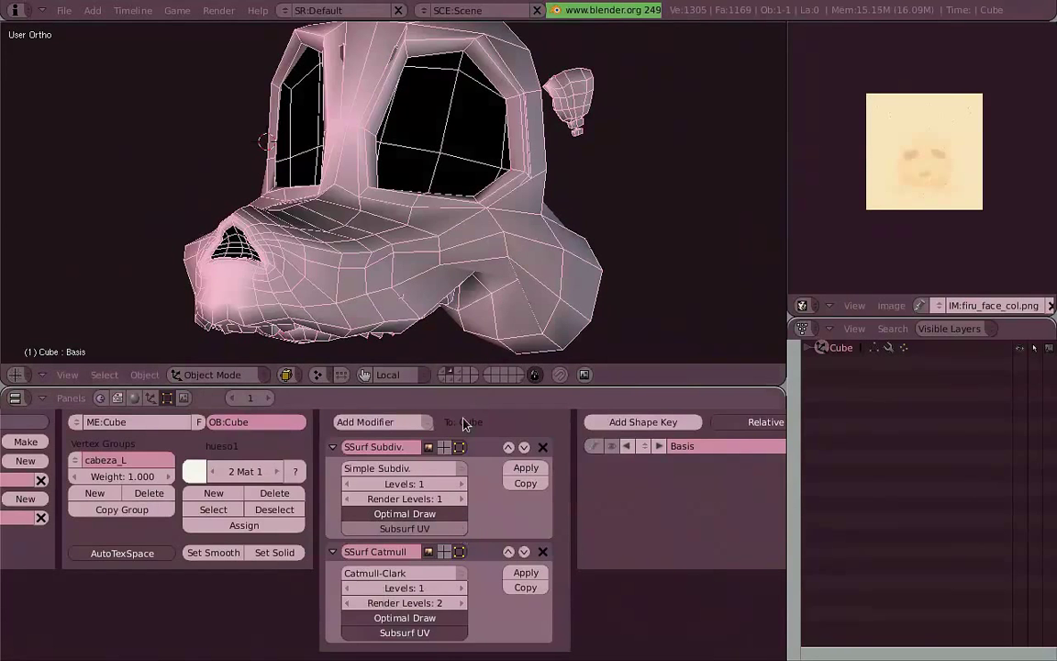
Step: Preview the head's Simple Subdiv. modifier in wireframe with Optimal Draw off, and hide the modifier again
click(445, 448)
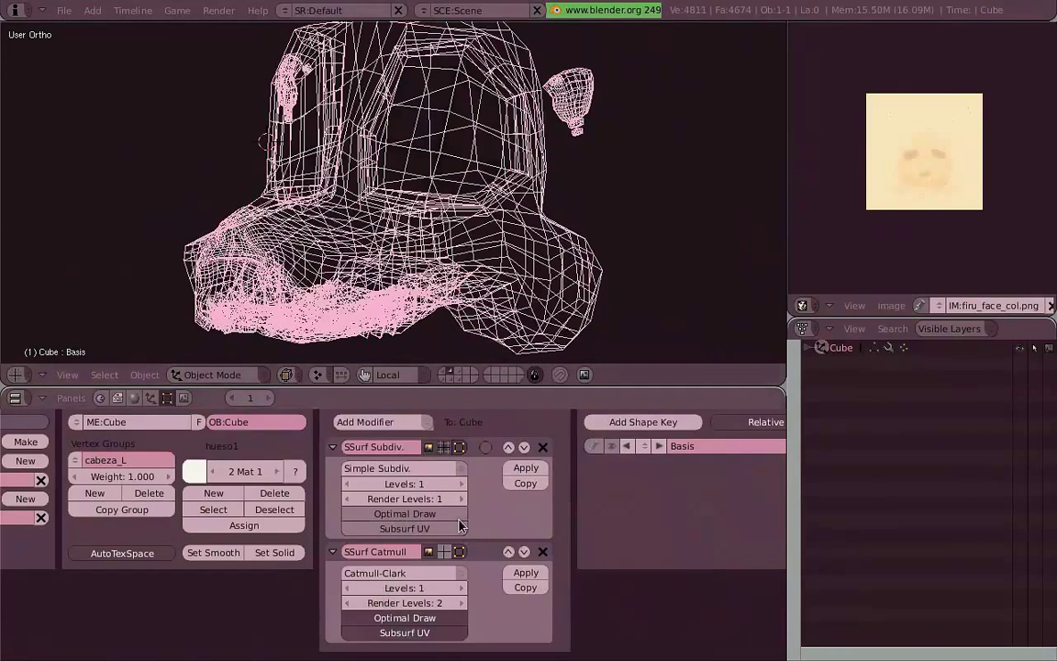
scroll(514, 302, up, 2)
shift+middle_drag(420, 324, 477, 275)
click(445, 449)
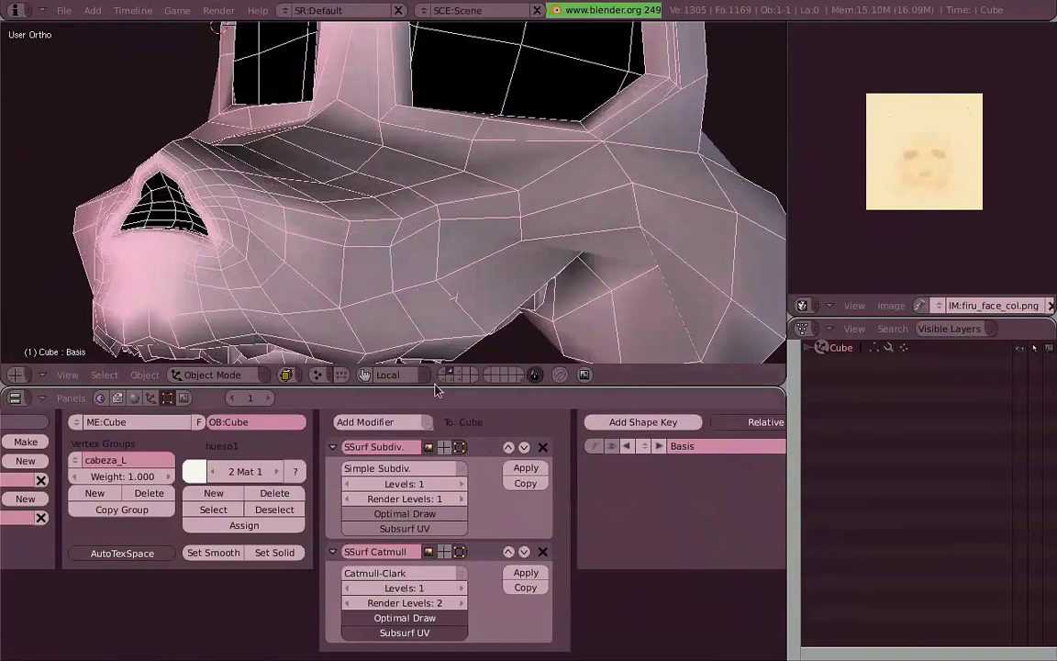
Step: Examine the cheek and mouth-corner topology up close with the Simple Subdiv. modifier displayed, and hide the modifier again
shift+middle_drag(415, 332, 419, 298)
scroll(419, 297, up, 3)
click(445, 449)
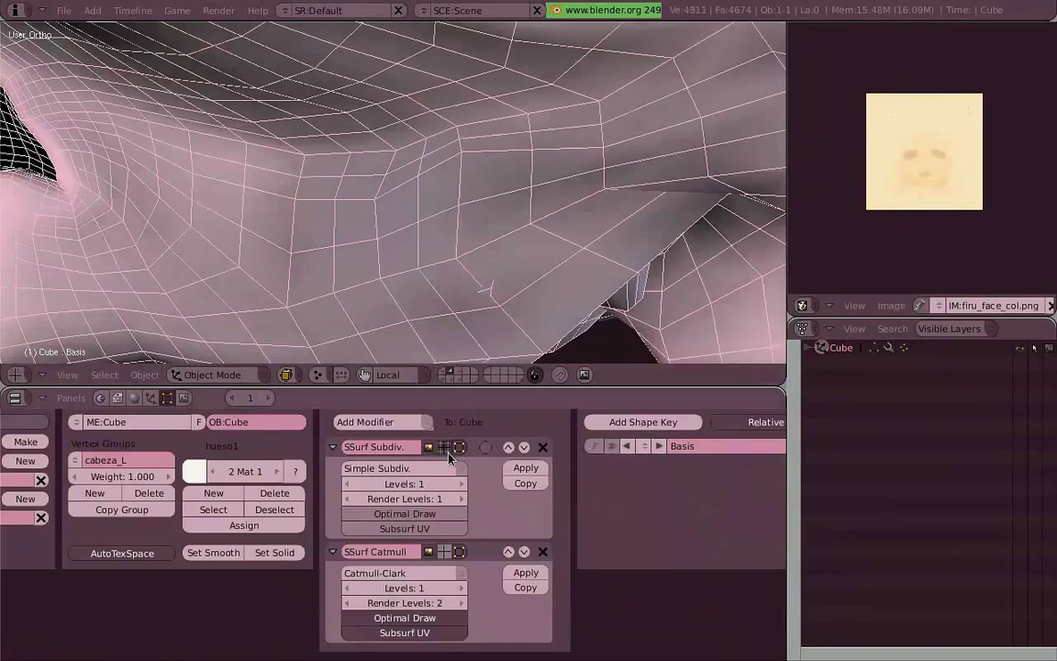
scroll(465, 238, up, 3)
scroll(466, 239, up, 2)
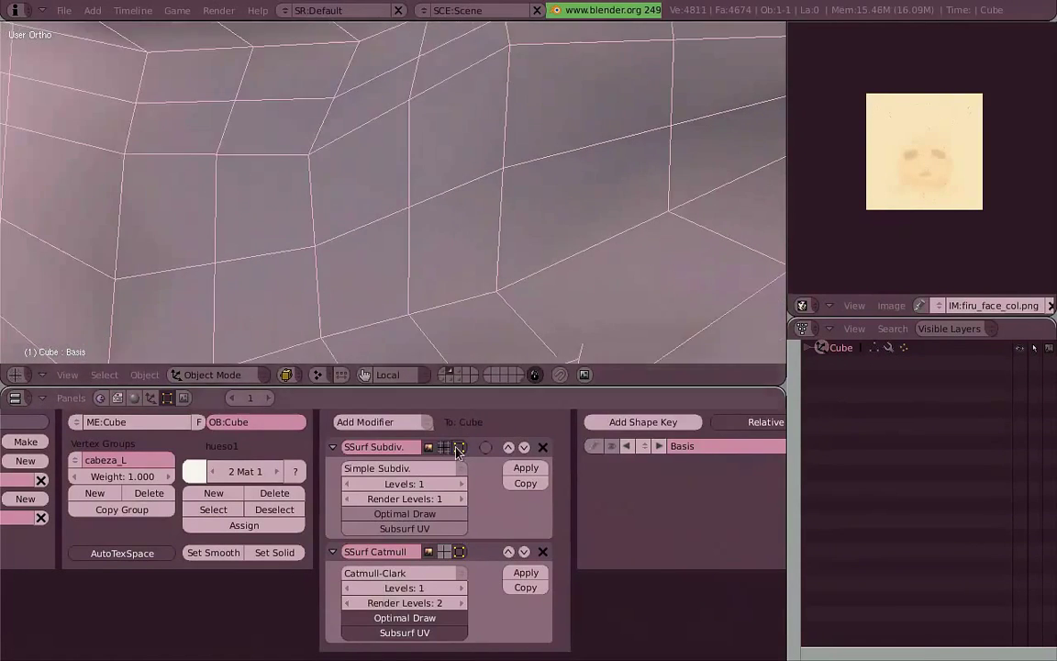
click(451, 454)
scroll(496, 299, down, 10)
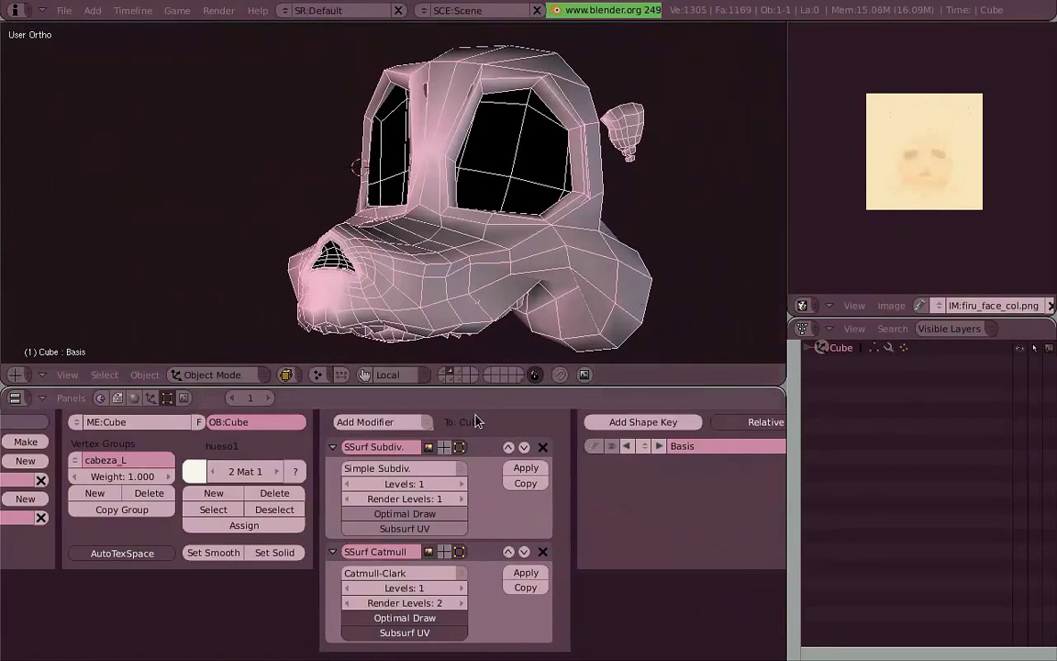
Step: Display both the Simple Subdiv. and Catmull-Clark modifiers on the head, with Optimal Draw enabled on Simple Subdiv
click(450, 454)
click(456, 516)
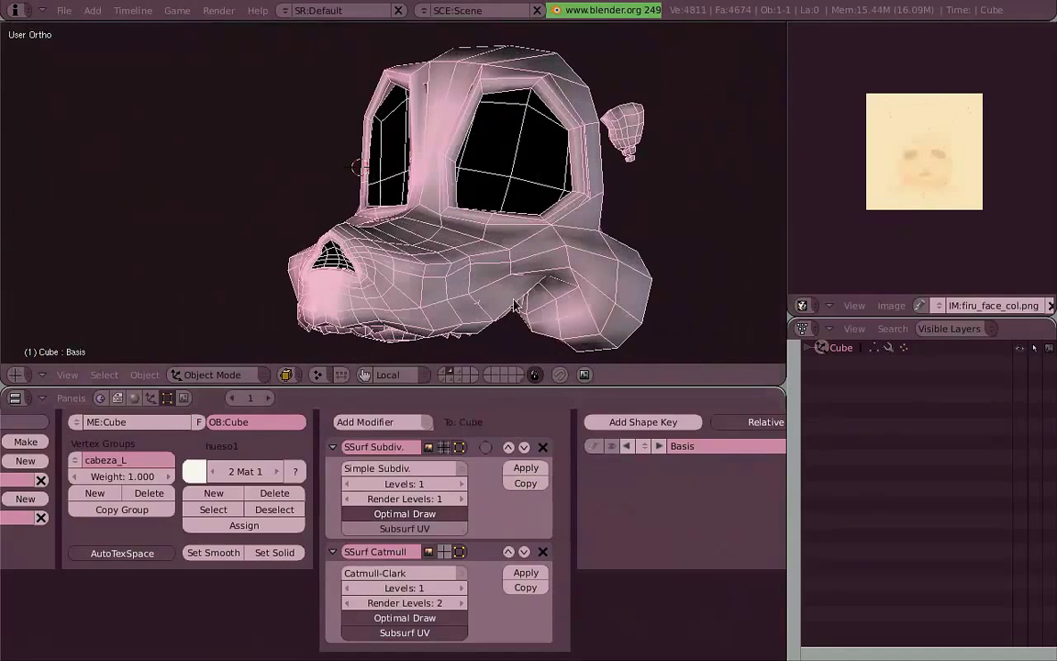
click(450, 558)
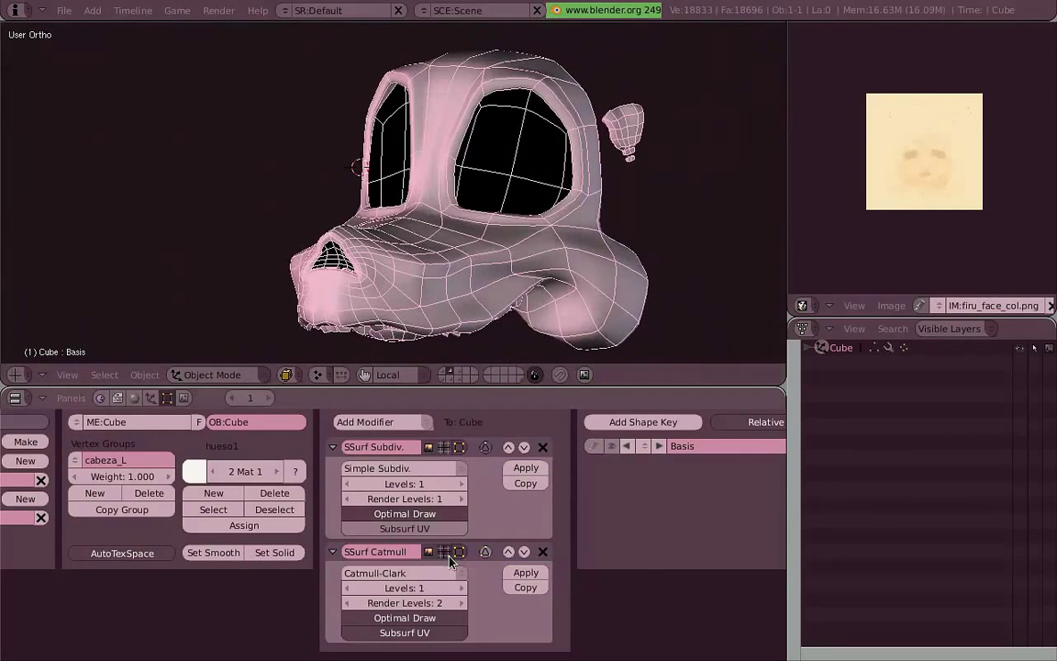
Step: Set the Catmull-Clark Levels to 2 and compare the eye sockets with Simple Subdiv. hidden and shown, leaving it shown
click(448, 449)
scroll(470, 255, up, 1)
click(465, 590)
middle_drag(367, 237, 512, 220)
middle_drag(472, 260, 533, 348)
scroll(587, 237, up, 4)
click(447, 450)
scroll(514, 238, down, 1)
middle_drag(464, 147, 519, 126)
scroll(519, 126, up, 1)
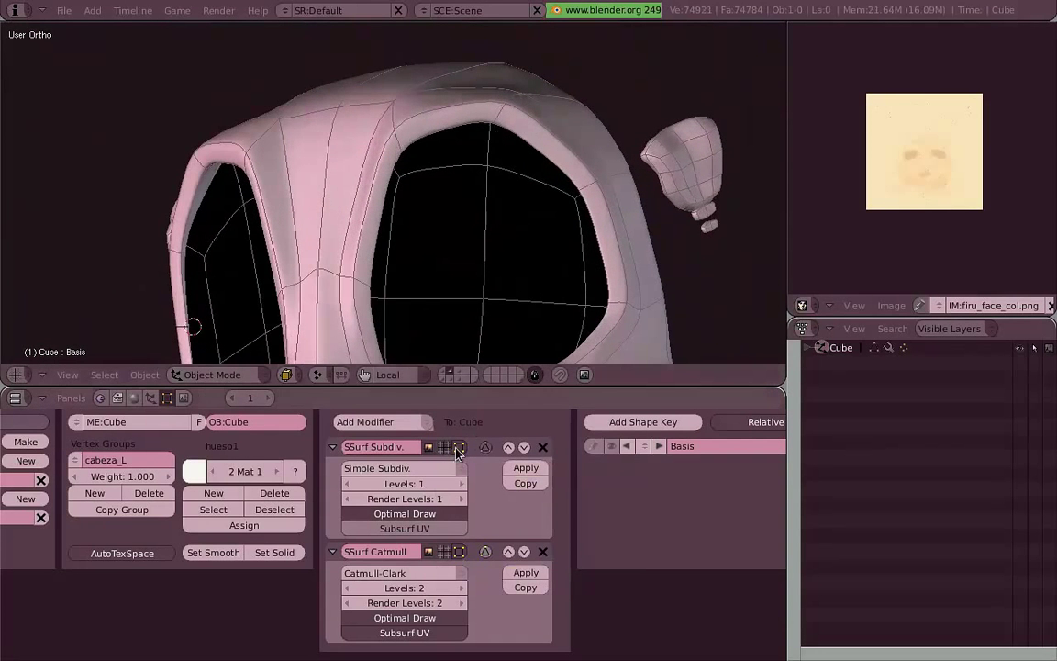
Step: Turn off the extra Wire drawing on the head mesh, return to its modifier settings, and use solid shading
key(KP_1)
shift+middle_drag(574, 326, 548, 221)
key(KP_3)
right_click(307, 235)
middle_drag(410, 228, 534, 231)
click(154, 398)
click(516, 517)
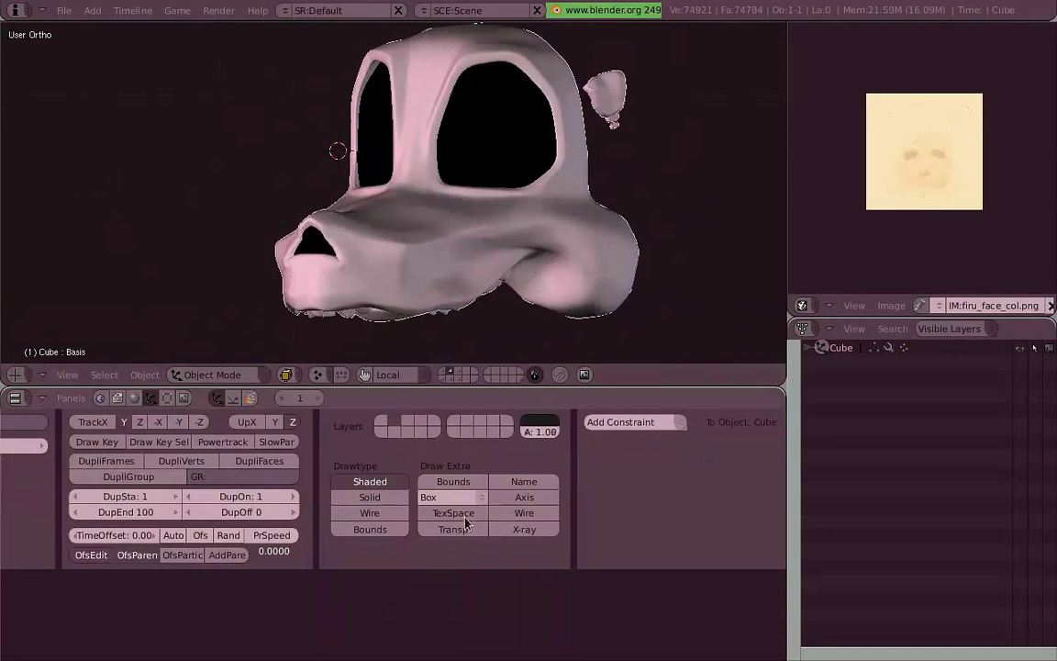
click(171, 398)
mouse_move(458, 225)
middle_down()
mouse_move(541, 179)
mouse_move(381, 240)
mouse_move(431, 194)
mouse_move(277, 184)
mouse_move(481, 221)
mouse_move(442, 193)
mouse_move(560, 239)
mouse_move(485, 222)
mouse_move(537, 220)
mouse_move(529, 197)
mouse_move(623, 230)
middle_up()
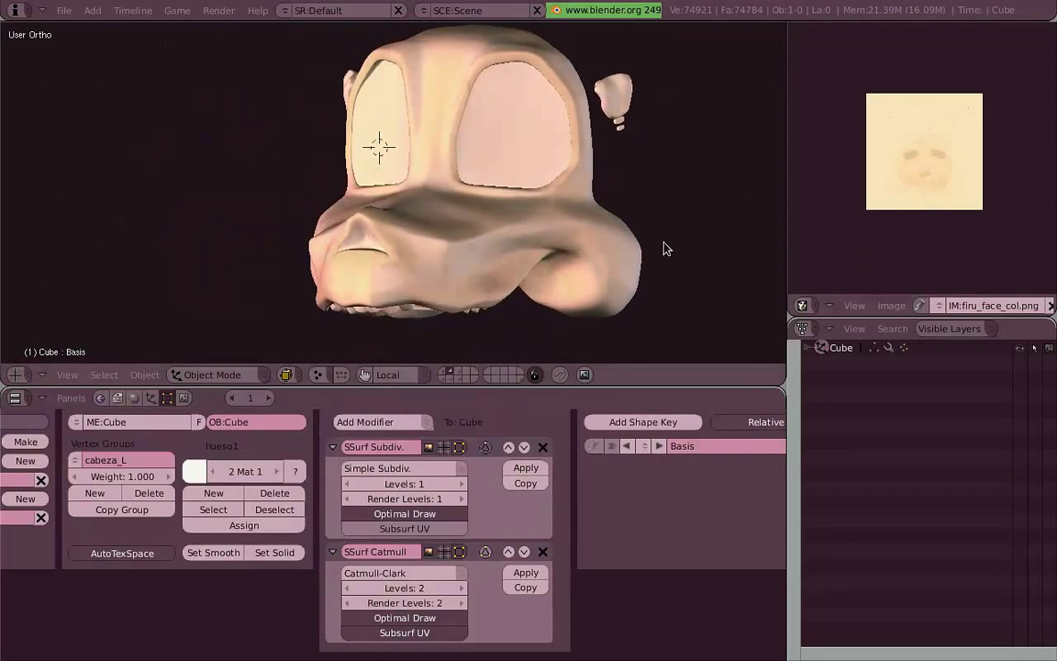
key(alt+z)
Step: Step through the head's brow, teeth, cheek, mouth and eyelid shape keys back to Basis, and open the full shape key list
shift+middle_drag(686, 263, 651, 278)
middle_drag(677, 493, 503, 541)
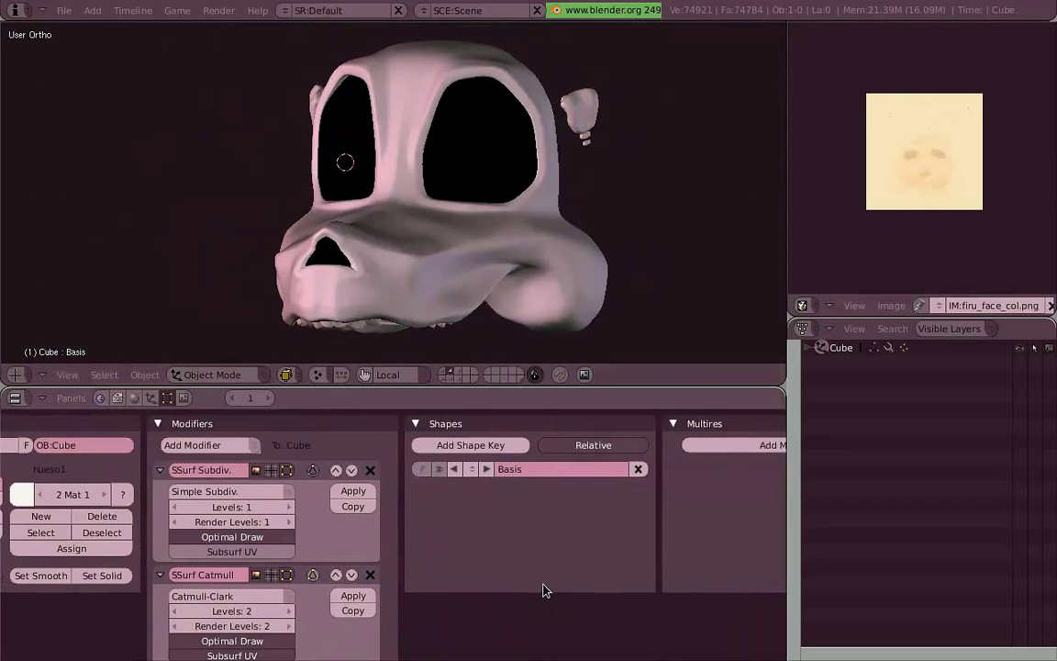
click(490, 472)
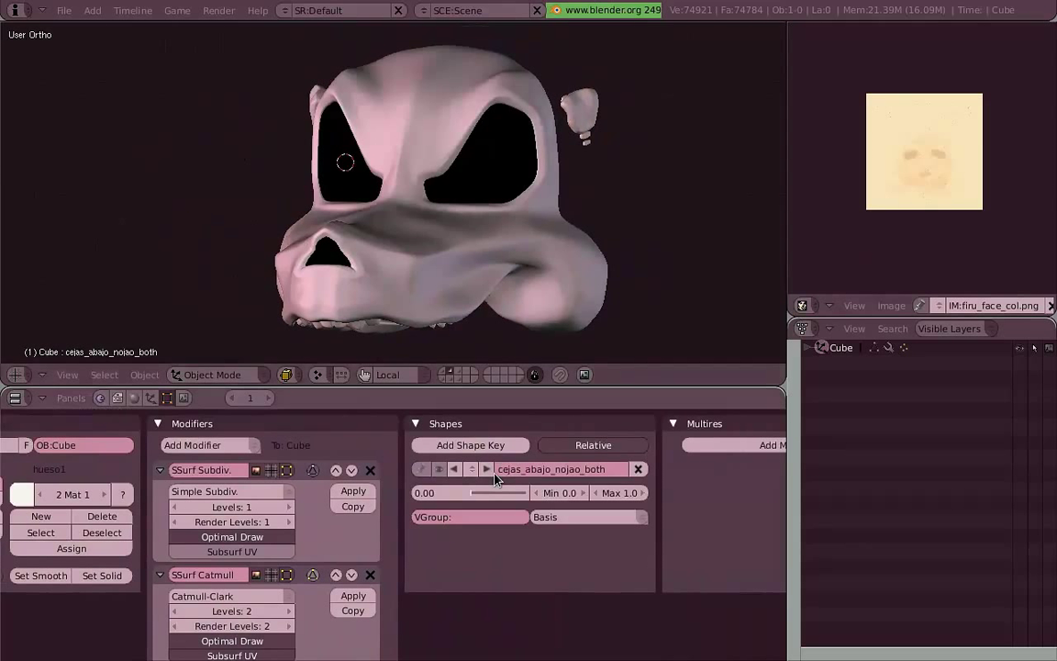
click(493, 472)
click(493, 472)
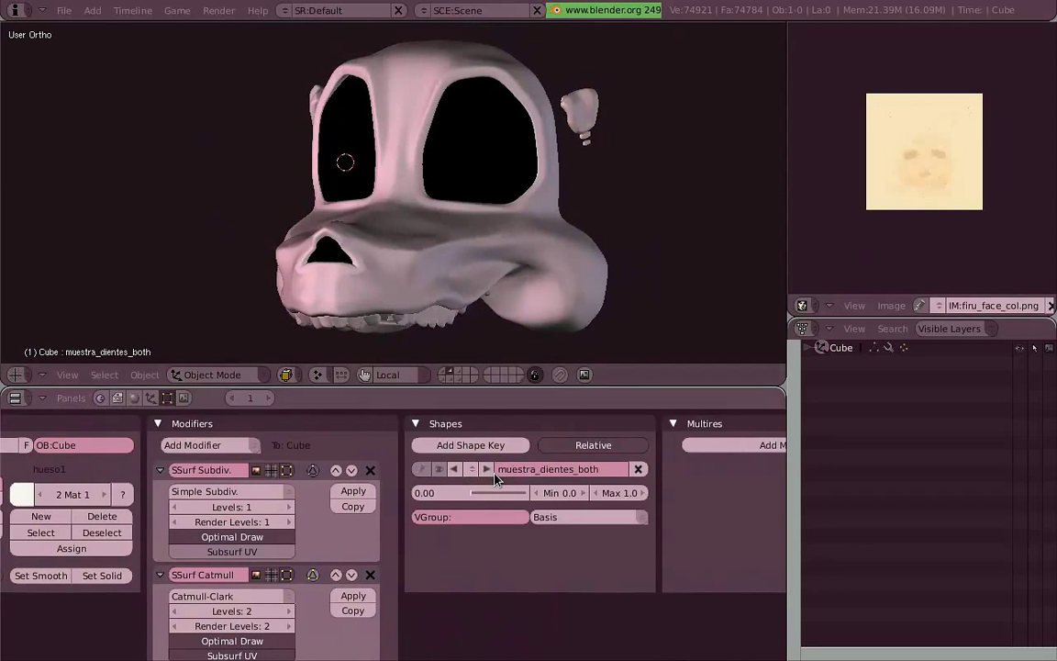
click(493, 472)
middle_drag(394, 252, 428, 239)
click(492, 472)
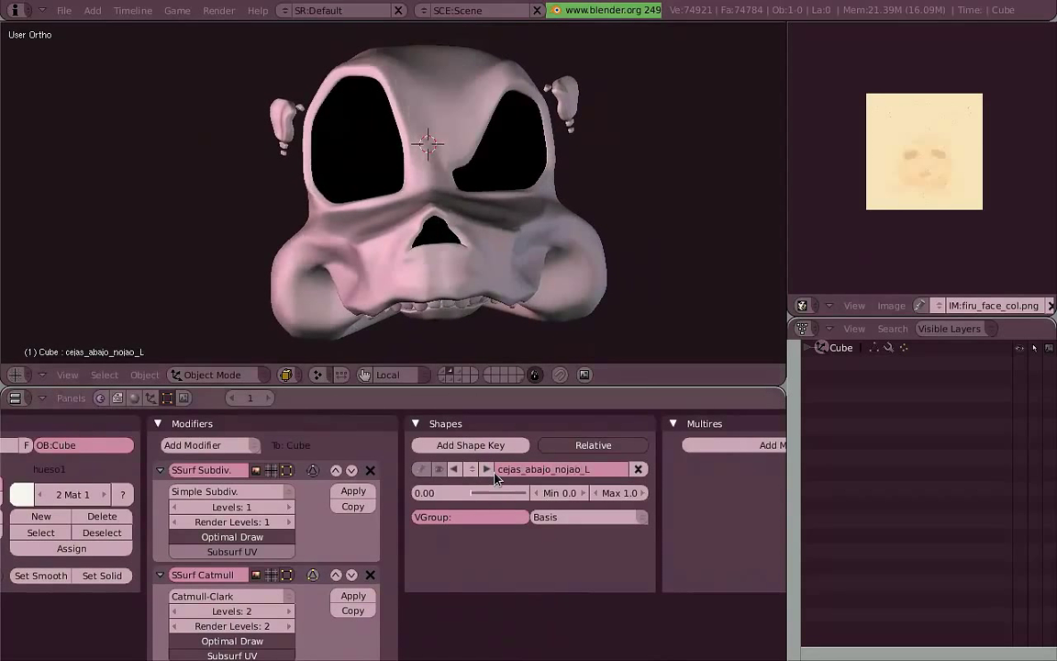
click(494, 472)
click(491, 470)
click(490, 471)
click(491, 470)
click(491, 470)
click(488, 470)
click(491, 471)
click(491, 471)
click(491, 470)
click(491, 471)
click(493, 472)
click(493, 472)
click(492, 473)
click(493, 472)
click(492, 473)
click(492, 472)
click(492, 472)
click(492, 473)
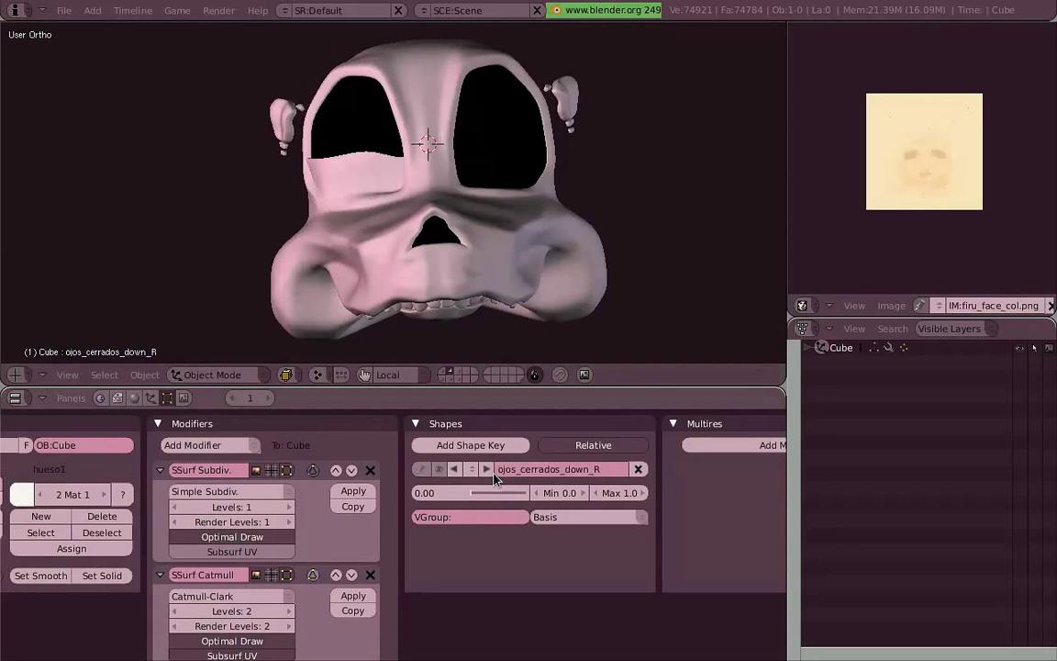
click(493, 473)
click(493, 472)
click(475, 475)
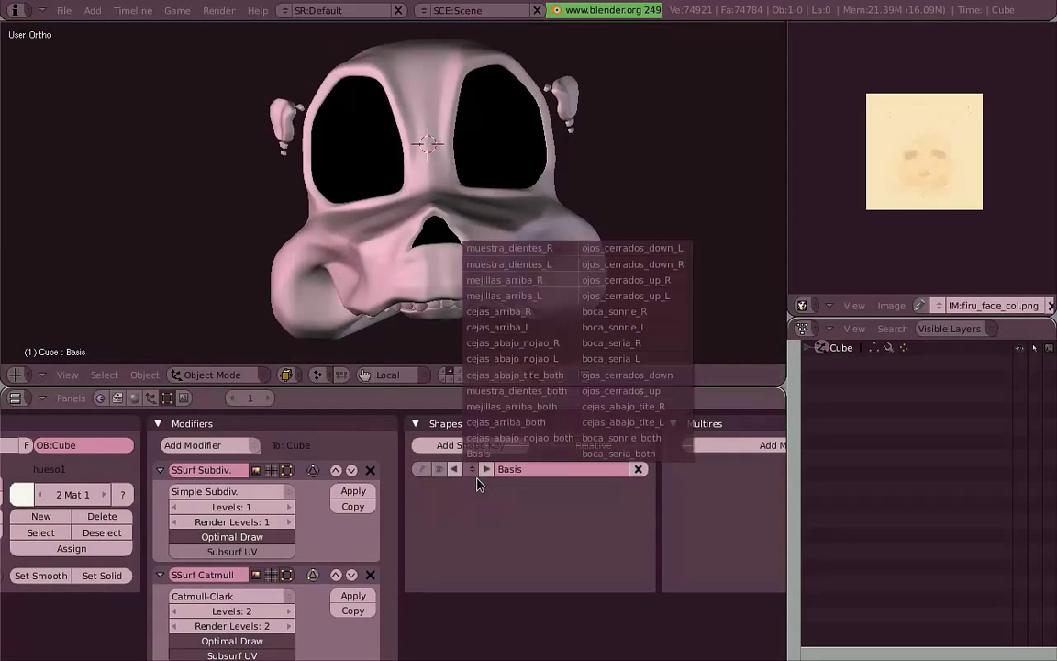
Step: Switch from the head's layer to the body layer, select the spine mesh Cube.001, and open it in Edit Mode
middle_drag(429, 533, 863, 546)
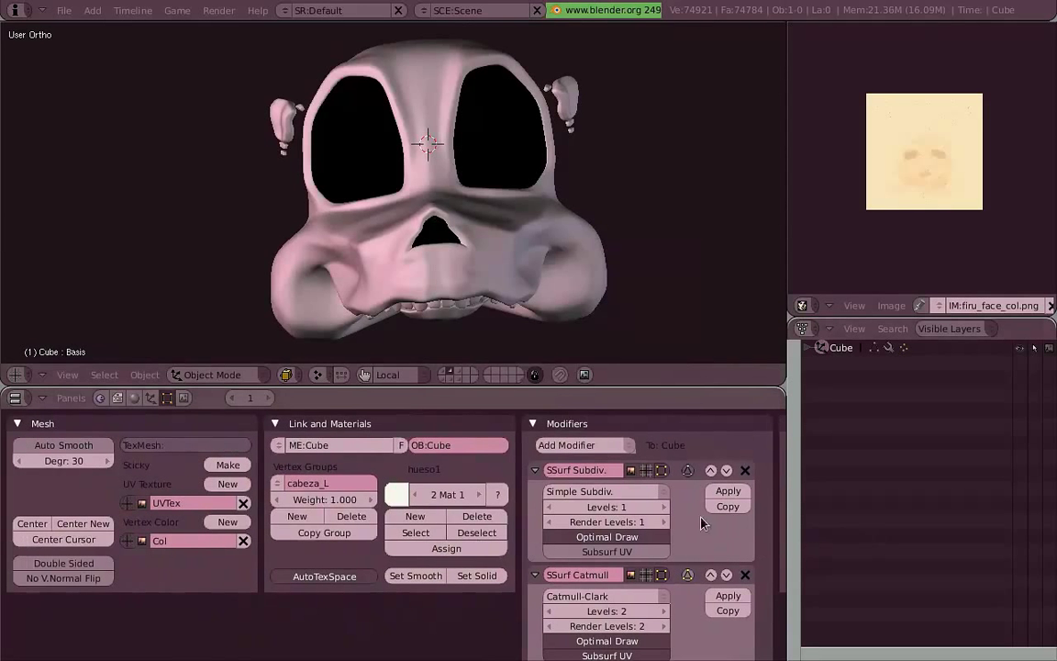
middle_drag(511, 245, 540, 238)
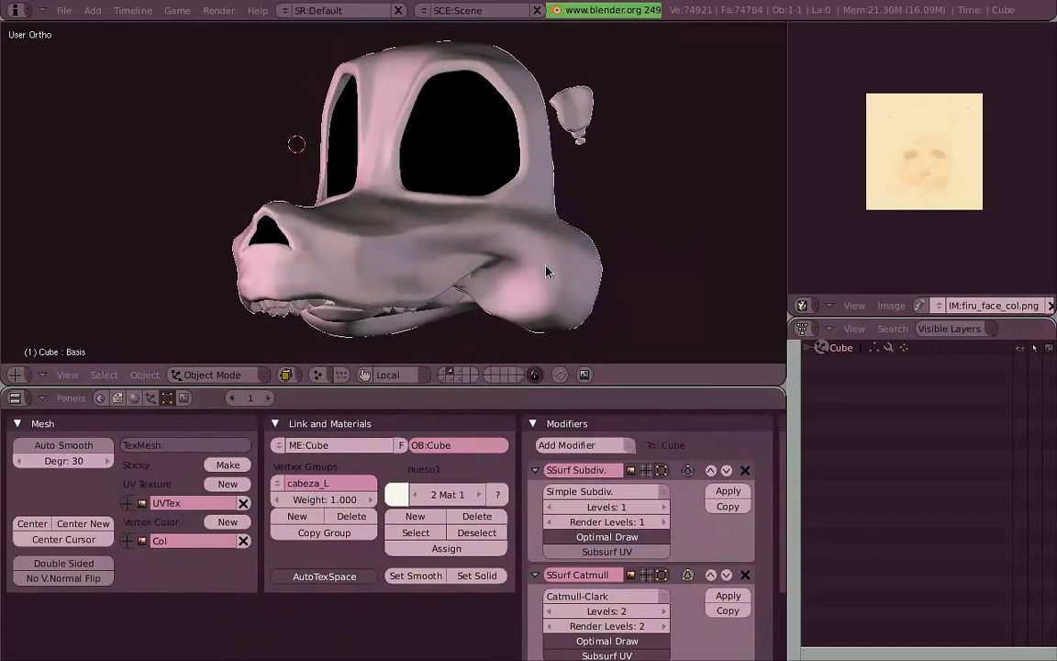
middle_drag(609, 266, 577, 271)
click(460, 376)
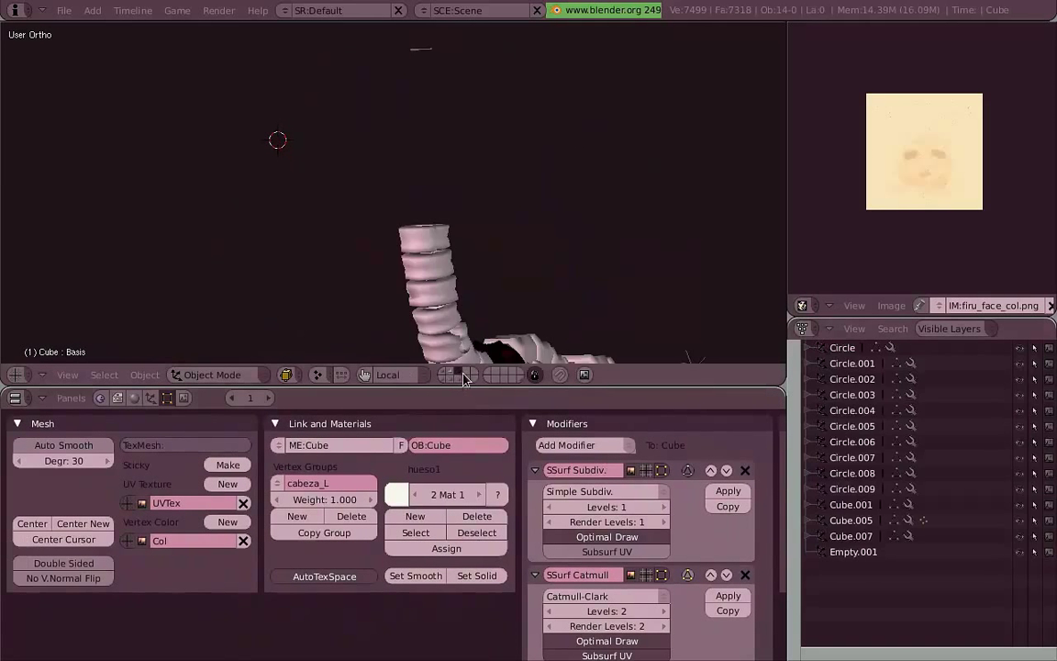
right_click(366, 122)
shift+middle_drag(595, 223, 432, 225)
middle_drag(514, 275, 441, 272)
key(Tab)
scroll(366, 208, up, 6)
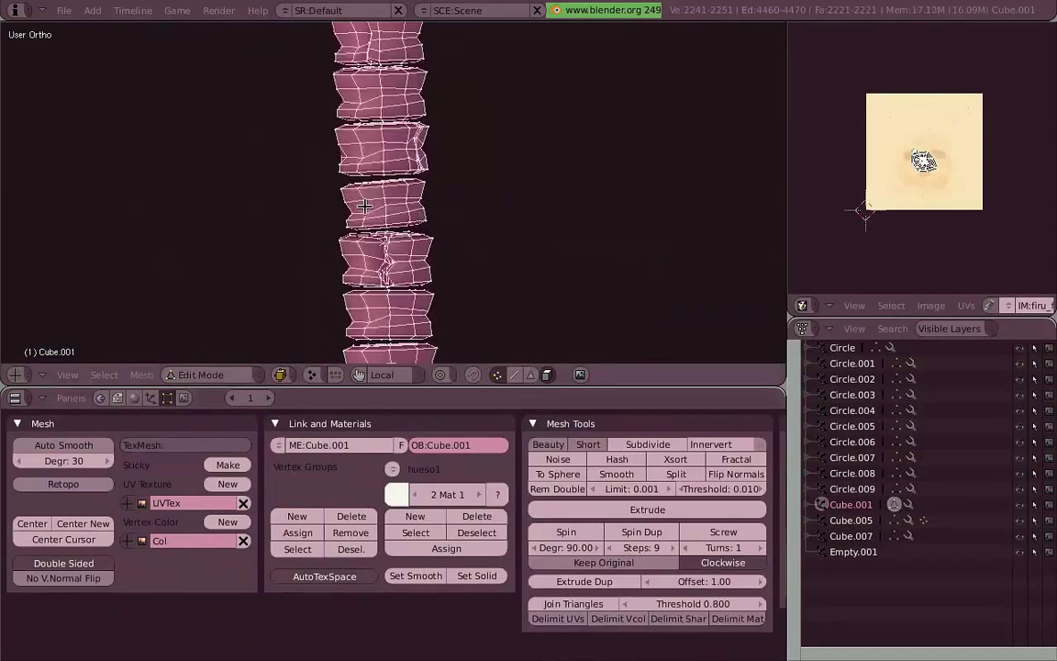
Step: Select the linked vertices of the top vertebra, examine its mesh up close, and return to Object Mode
shift+middle_drag(366, 208, 376, 322)
scroll(432, 252, up, 4)
middle_drag(433, 252, 382, 257)
key(l)
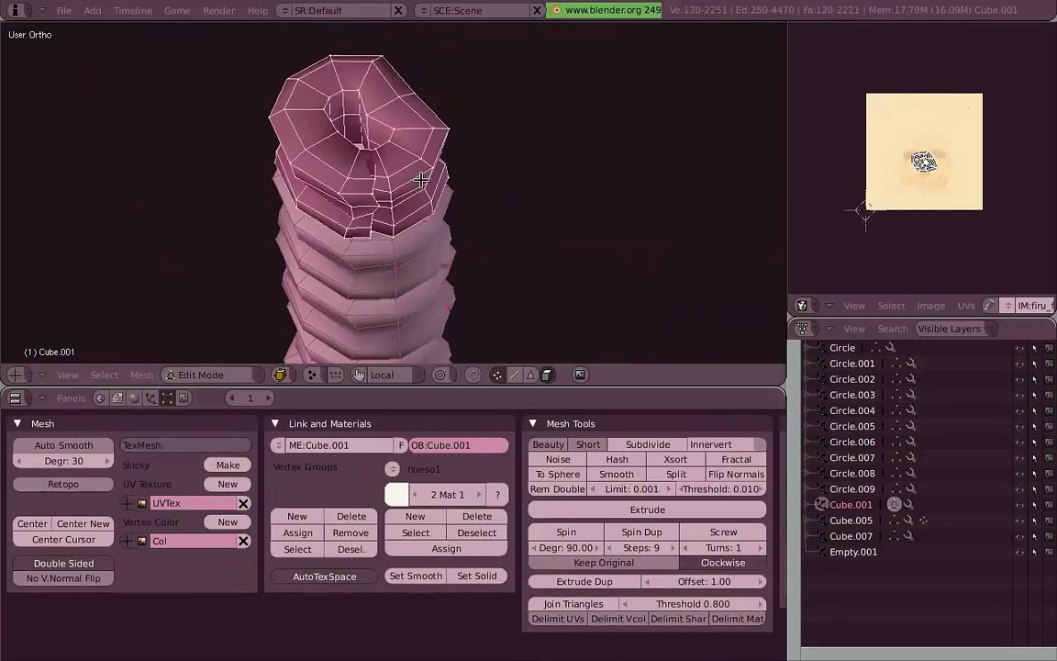
scroll(431, 179, up, 3)
middle_drag(432, 178, 617, 302)
scroll(467, 217, up, 4)
middle_drag(444, 277, 517, 236)
scroll(517, 236, up, 4)
key(Tab)
Step: Turn on the viewport display of both Subsurf modifiers on the spine mesh and compare the vertebrae with them toggled
scroll(539, 278, down, 8)
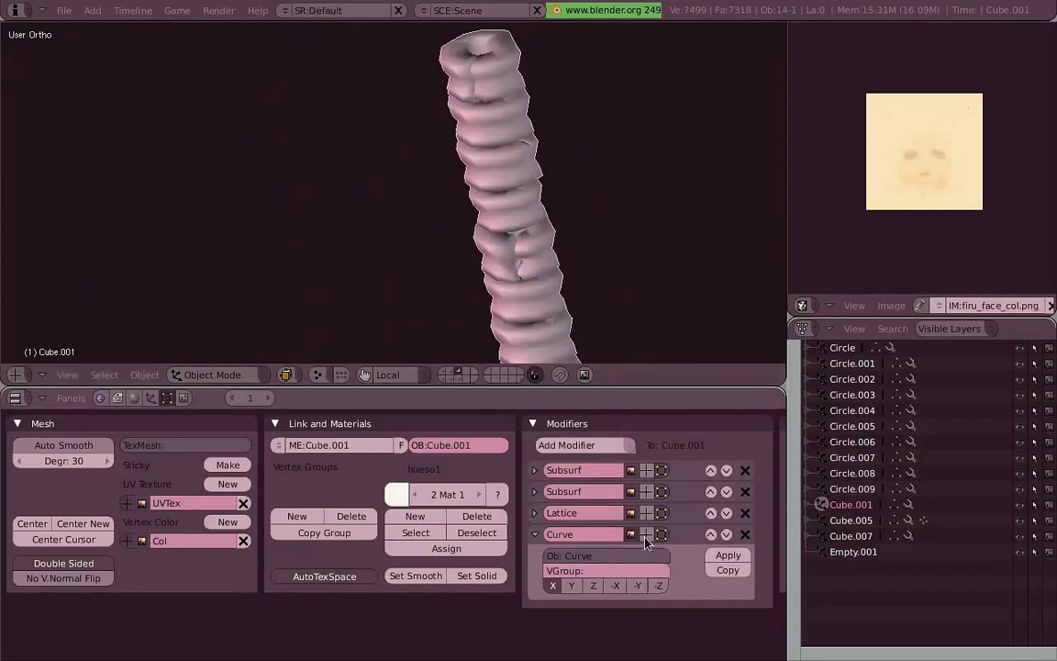
click(651, 495)
click(649, 471)
scroll(519, 236, up, 4)
shift+middle_drag(500, 37, 544, 225)
click(650, 494)
click(652, 472)
click(650, 494)
middle_drag(479, 293, 381, 284)
scroll(381, 291, up, 3)
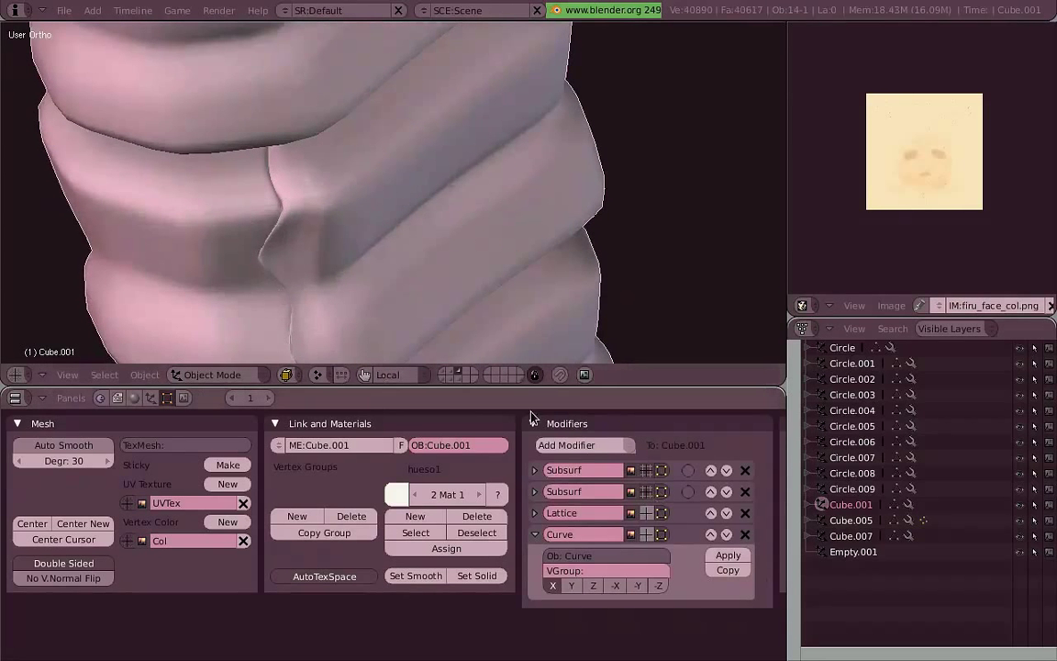
click(659, 471)
click(660, 471)
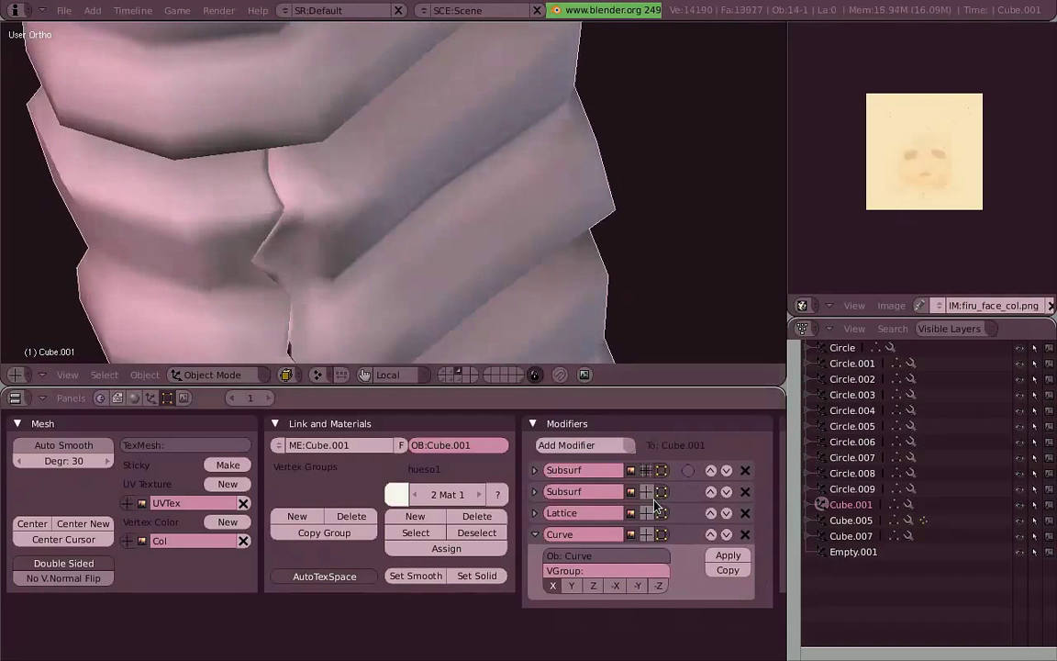
Step: Remove the Lattice modifier from the spine mesh and turn on the viewport display of its Curve modifier
scroll(521, 295, down, 3)
scroll(575, 195, down, 4)
key(KP_3)
scroll(613, 234, down, 6)
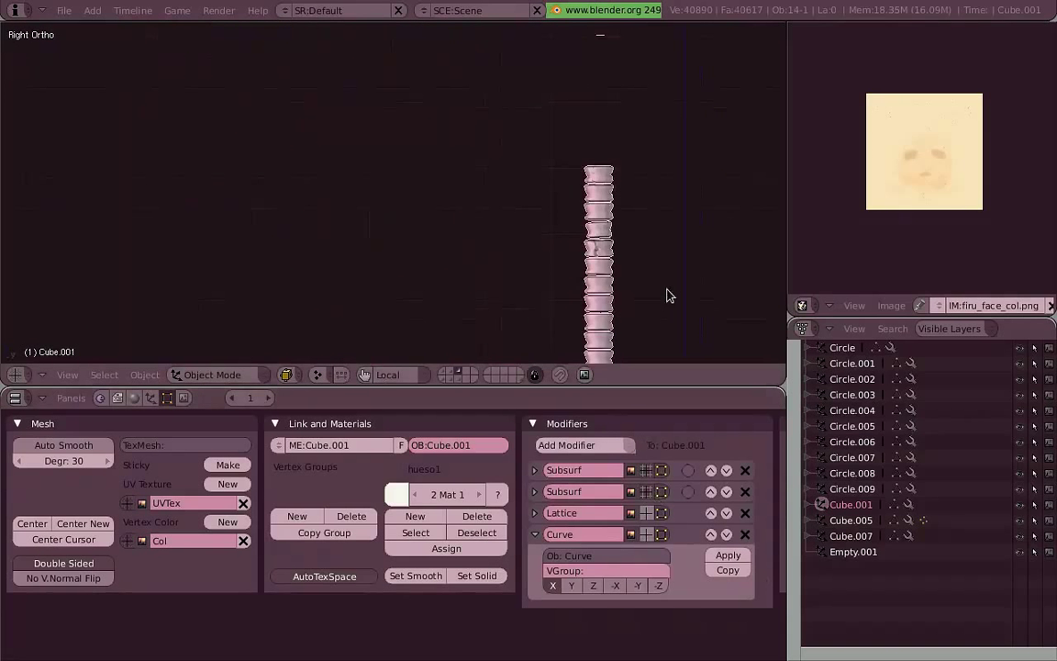
shift+middle_drag(637, 274, 477, 178)
click(745, 513)
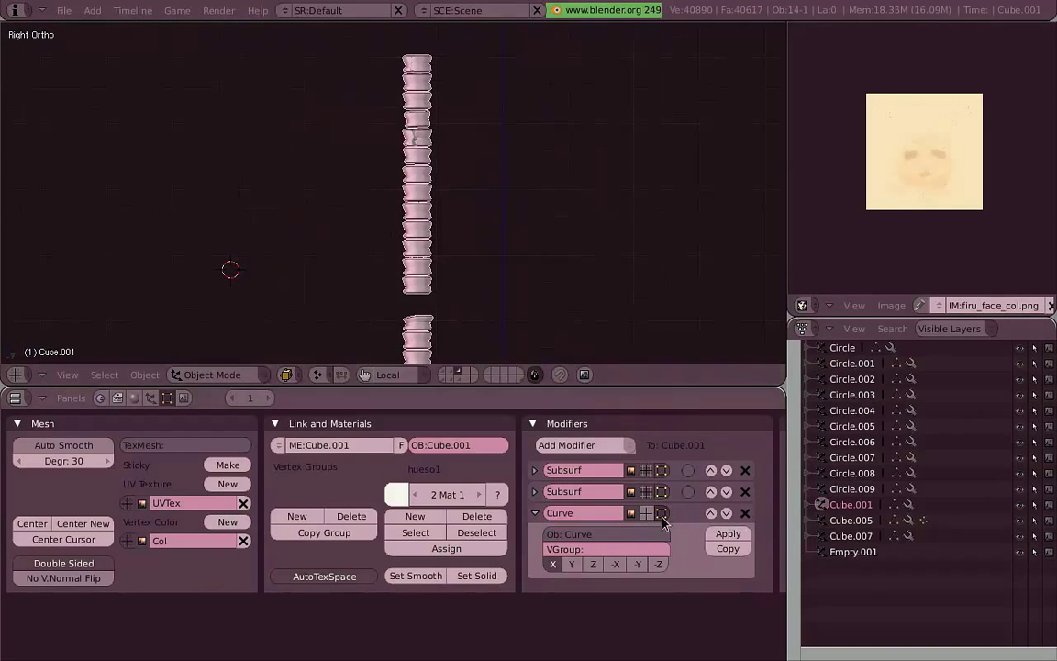
shift+middle_drag(521, 362, 468, 148)
Step: Show the armature's layer together with the body in wireframe, and select the Curve object that guides the spine
right_click(675, 246)
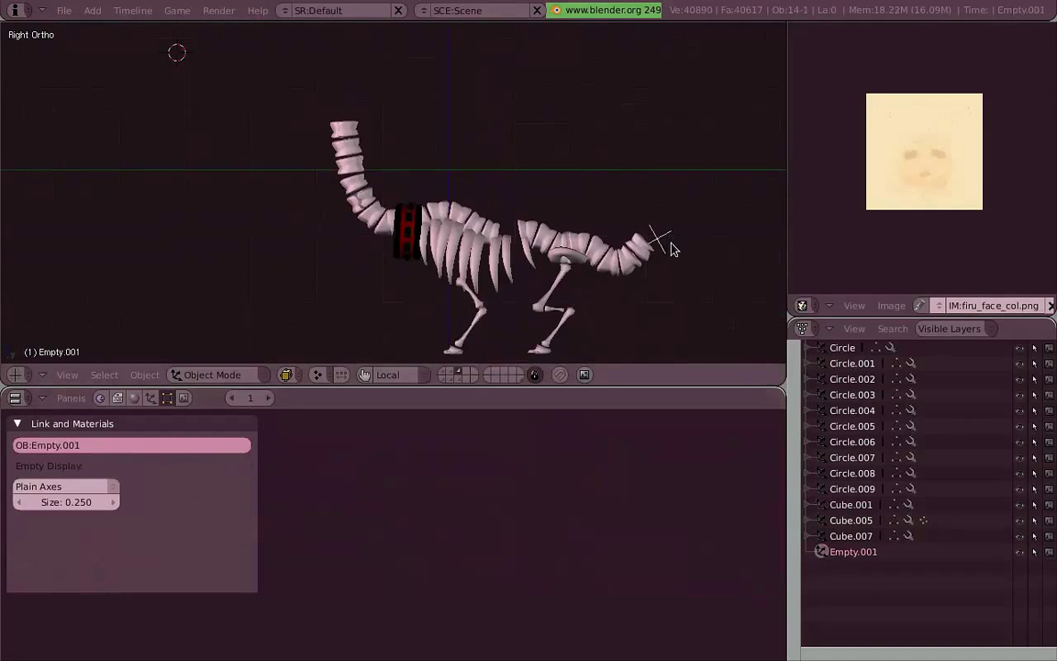
key(z)
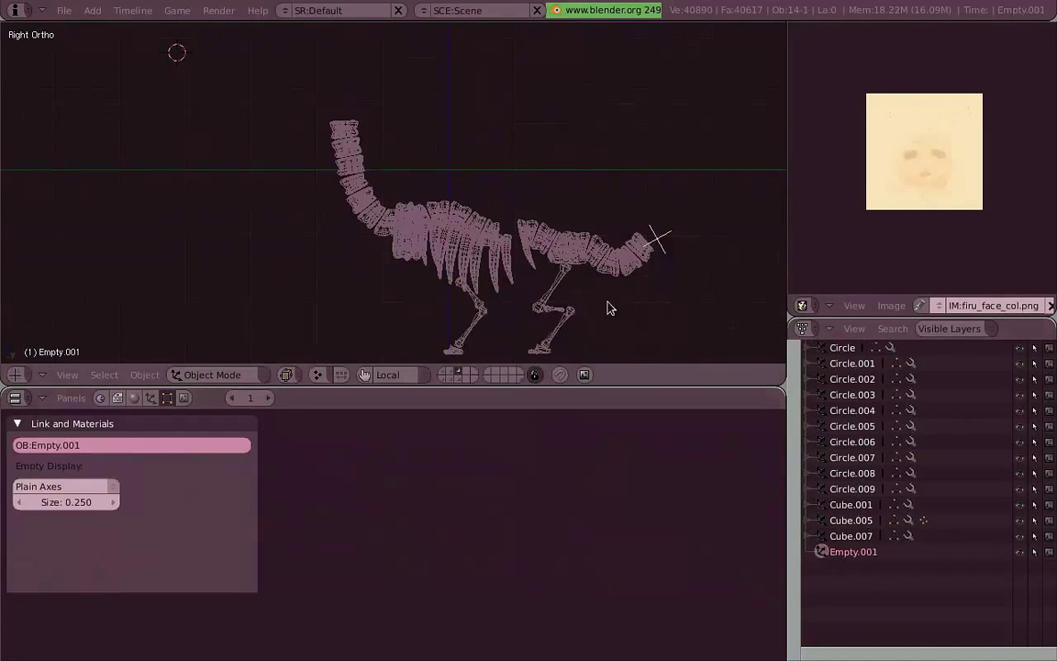
shift+click(467, 381)
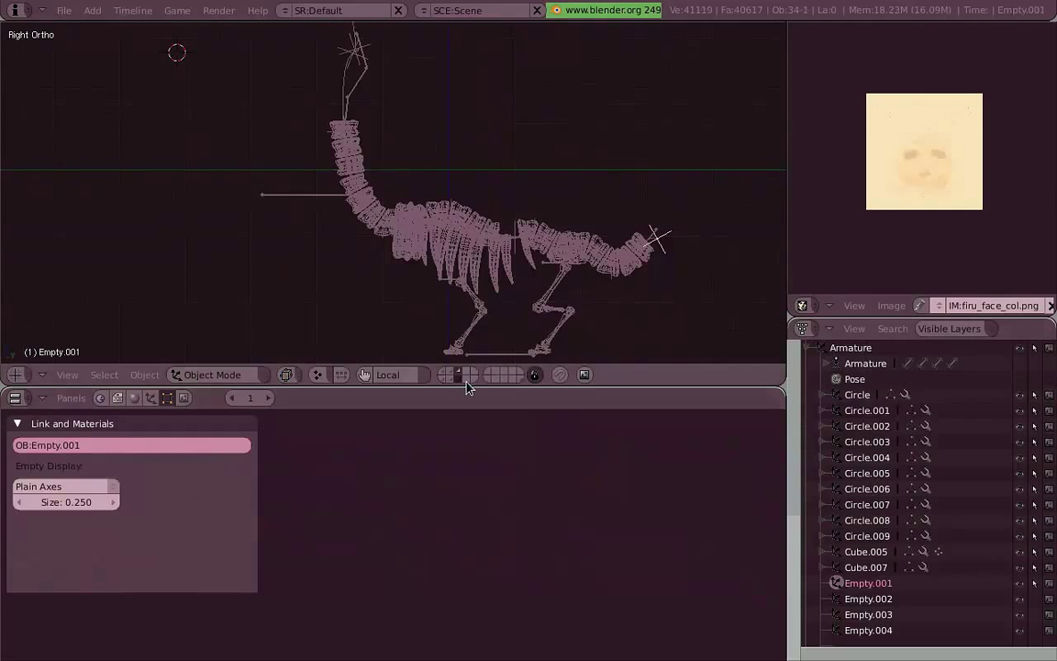
right_click(347, 85)
scroll(931, 550, down, 6)
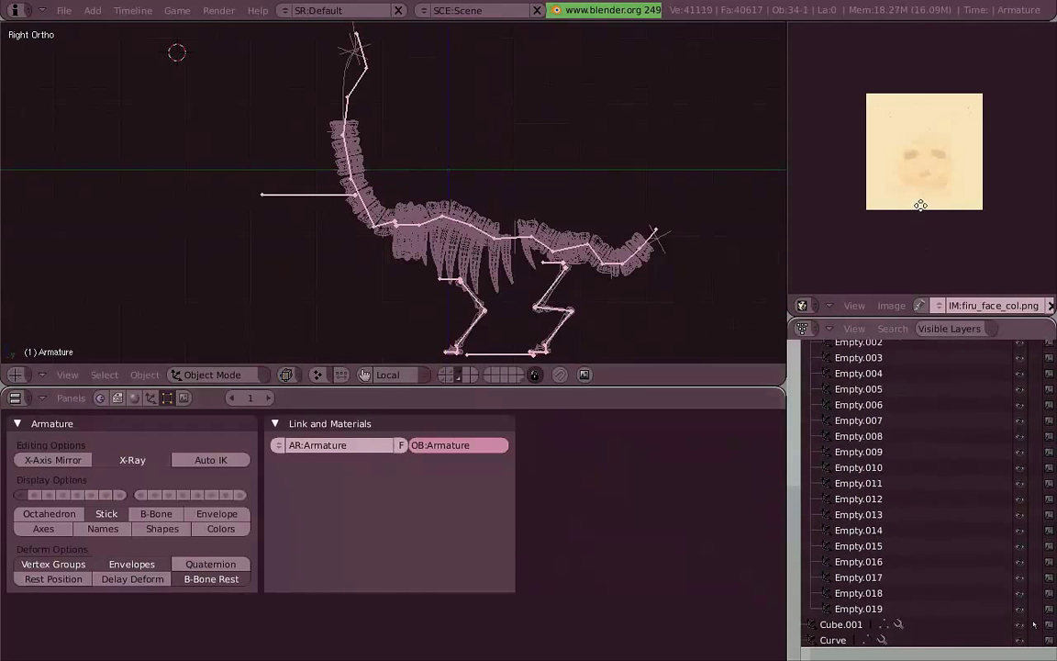
click(840, 640)
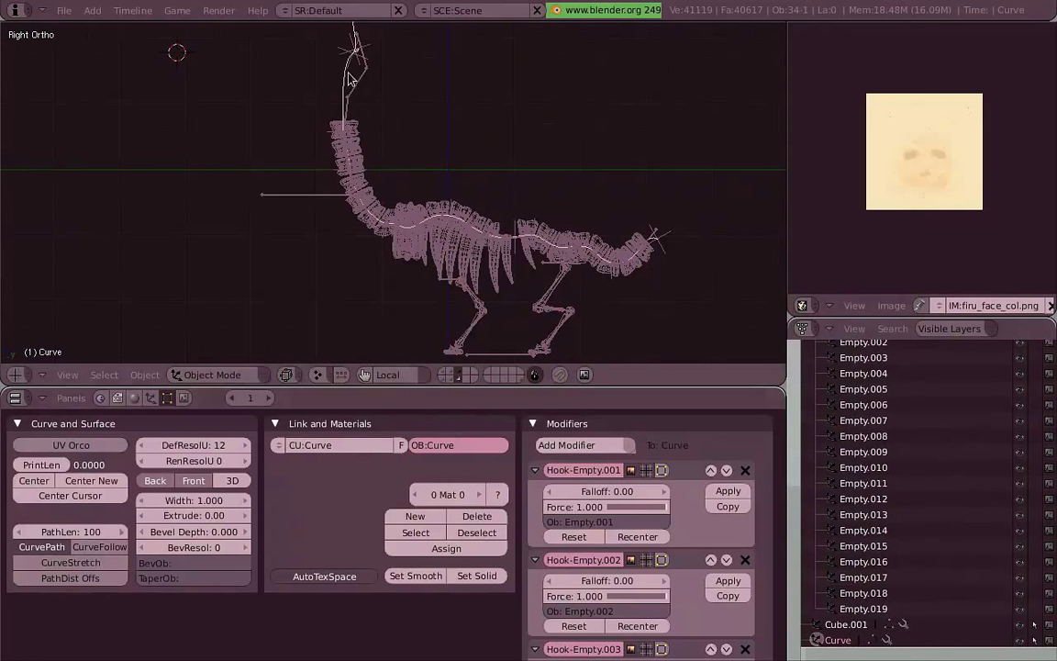
Step: Try moving the spine curve's points in Edit Mode, and return to Object Mode with solid shading
key(Tab)
scroll(575, 264, up, 6)
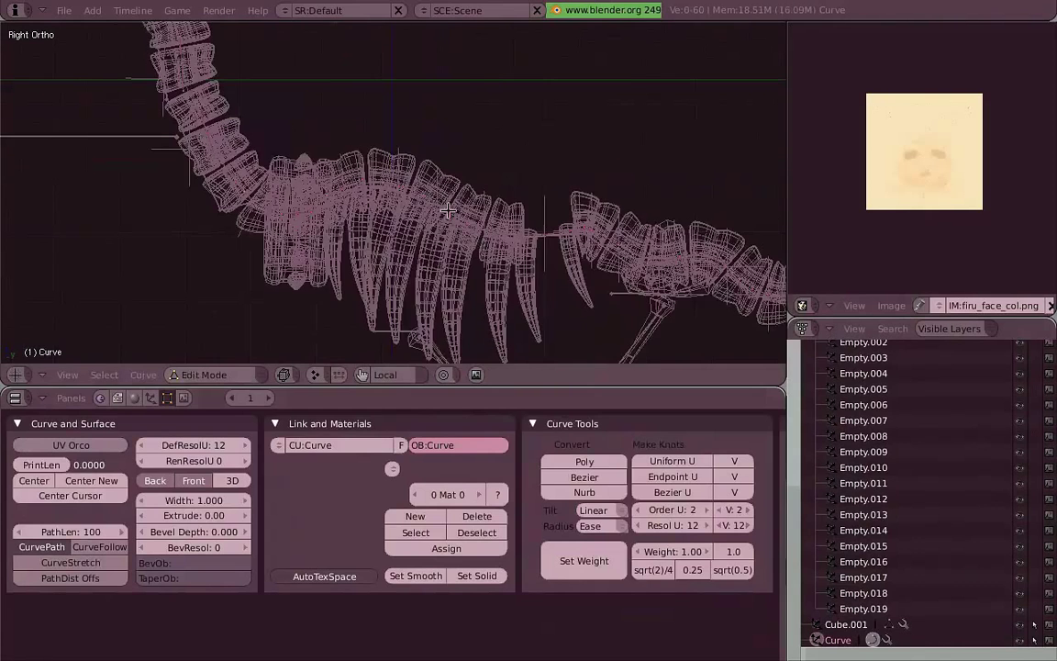
key(g)
right_click(497, 210)
key(Tab)
key(z)
Step: Reopen the spine curve in Edit Mode and try moving its control point above the ribs up toward the rear
right_click(496, 211)
right_click(469, 227)
right_click(468, 226)
key(Tab)
key(z)
scroll(413, 198, down, 5)
key(g)
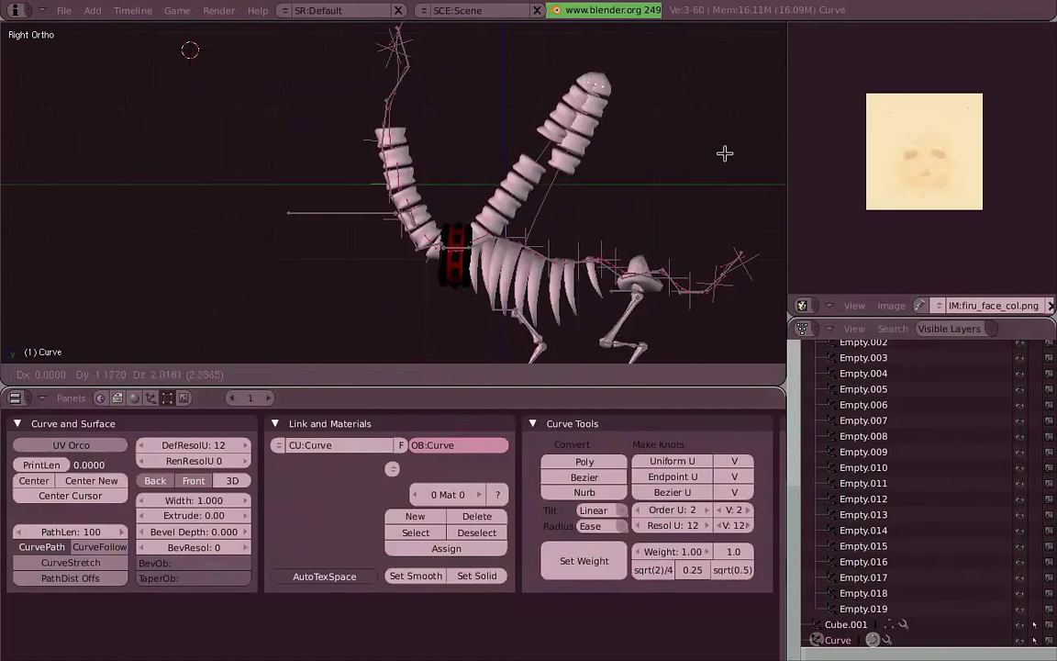
click(689, 294)
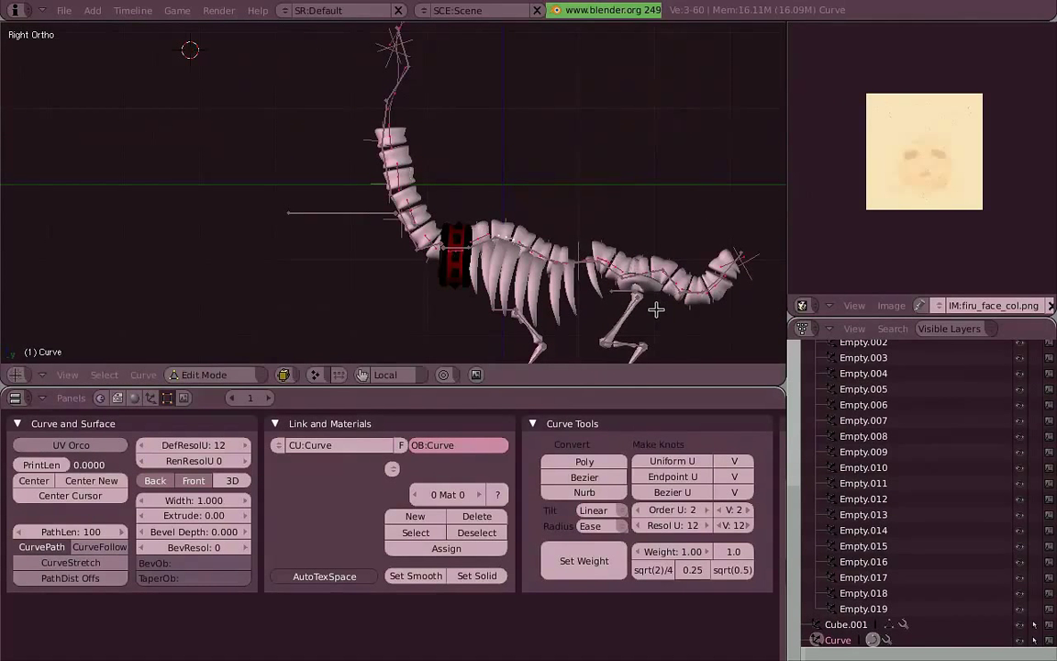
Step: Try moving the same curve point with Smooth proportional editing to bend the whole spine, and leave Edit Mode
scroll(725, 309, down, 2)
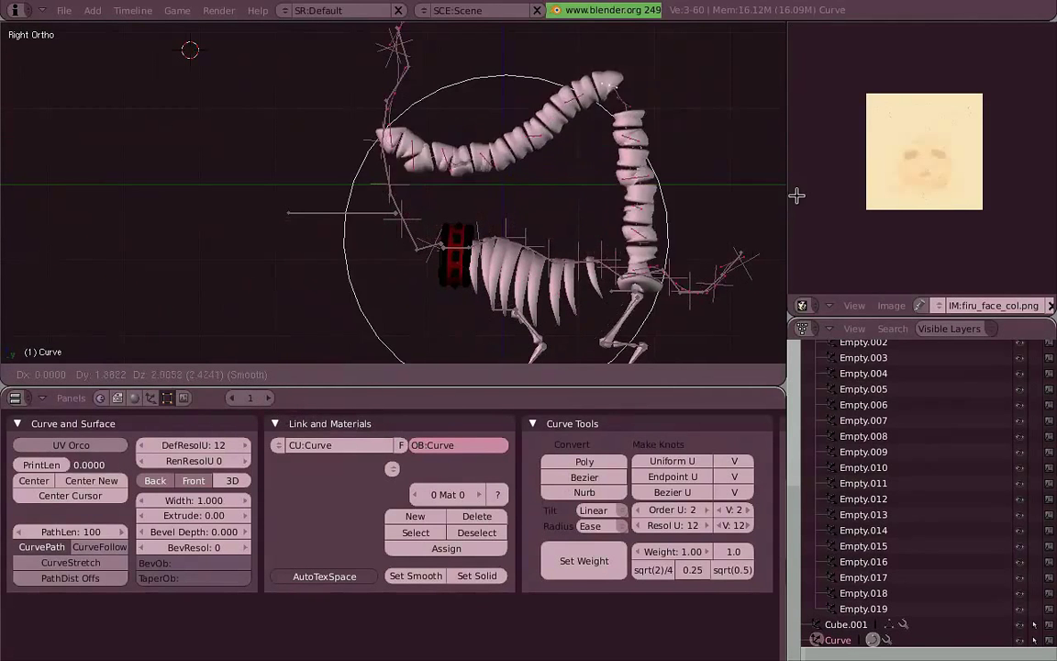
click(690, 308)
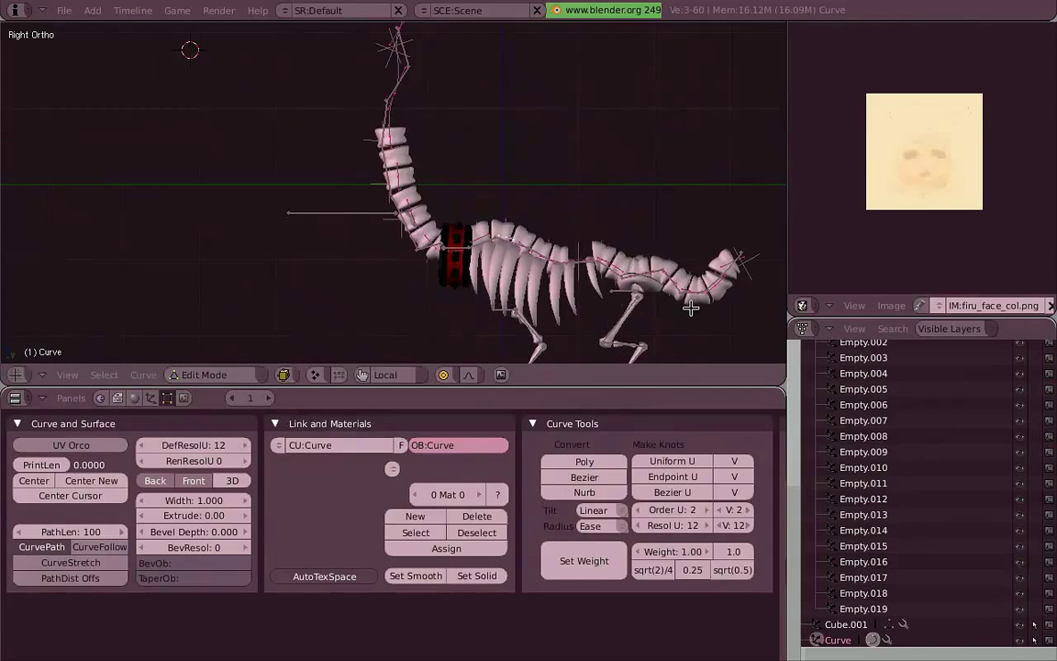
click(460, 362)
key(Tab)
shift+middle_drag(669, 249, 587, 255)
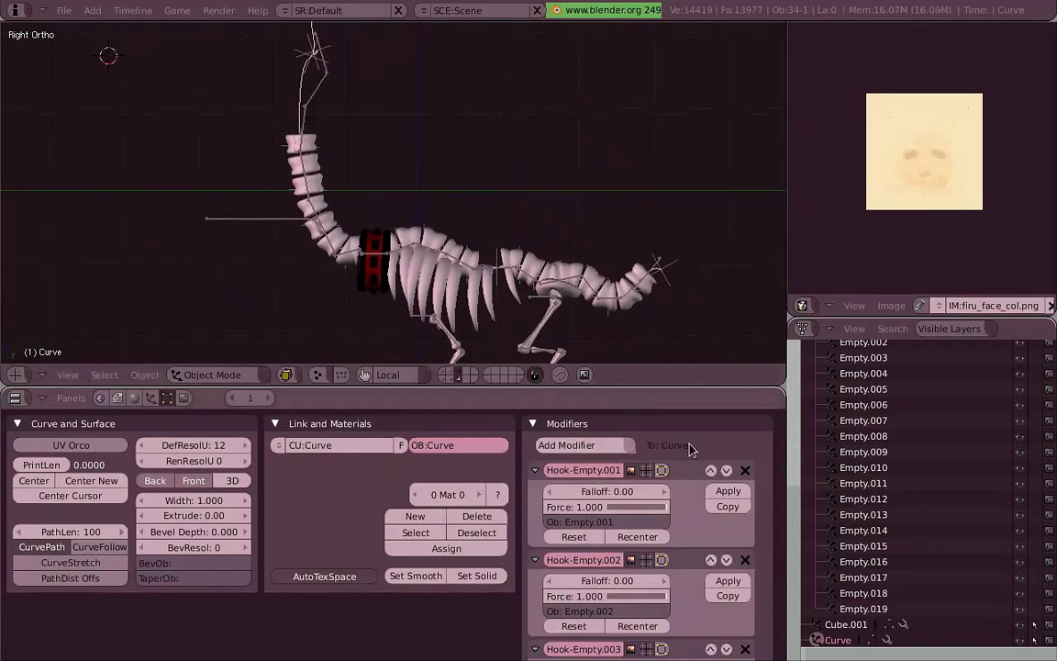
Step: Try moving the Empty hooked to the spine curve's tail end and the Curve object itself
middle_drag(742, 526, 737, 464)
scroll(737, 463, down, 3)
right_click(659, 270)
key(g)
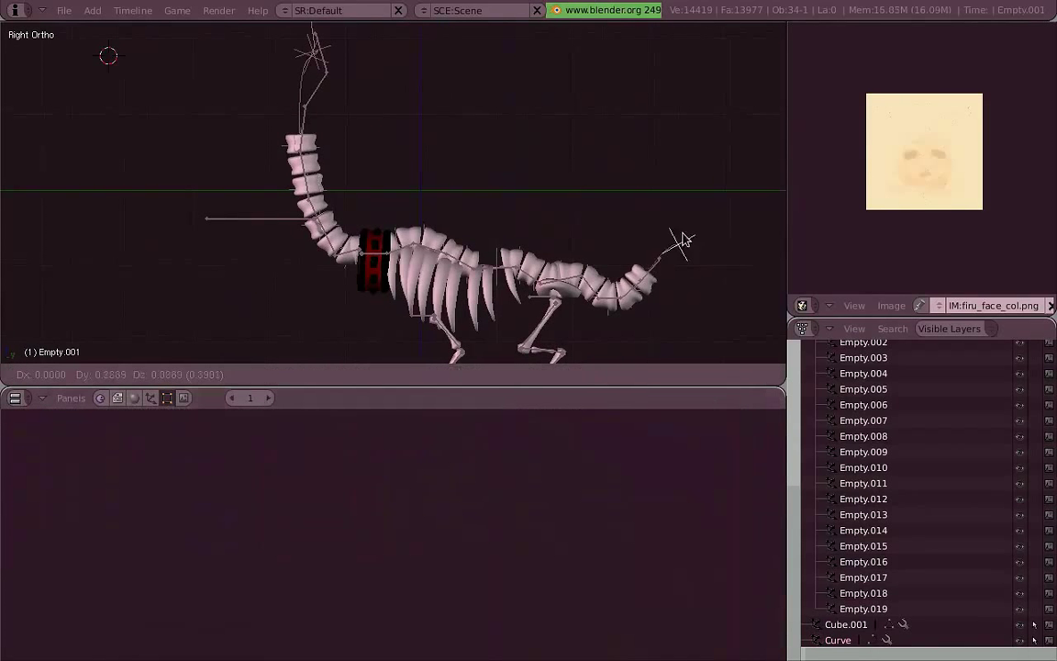
right_click(329, 62)
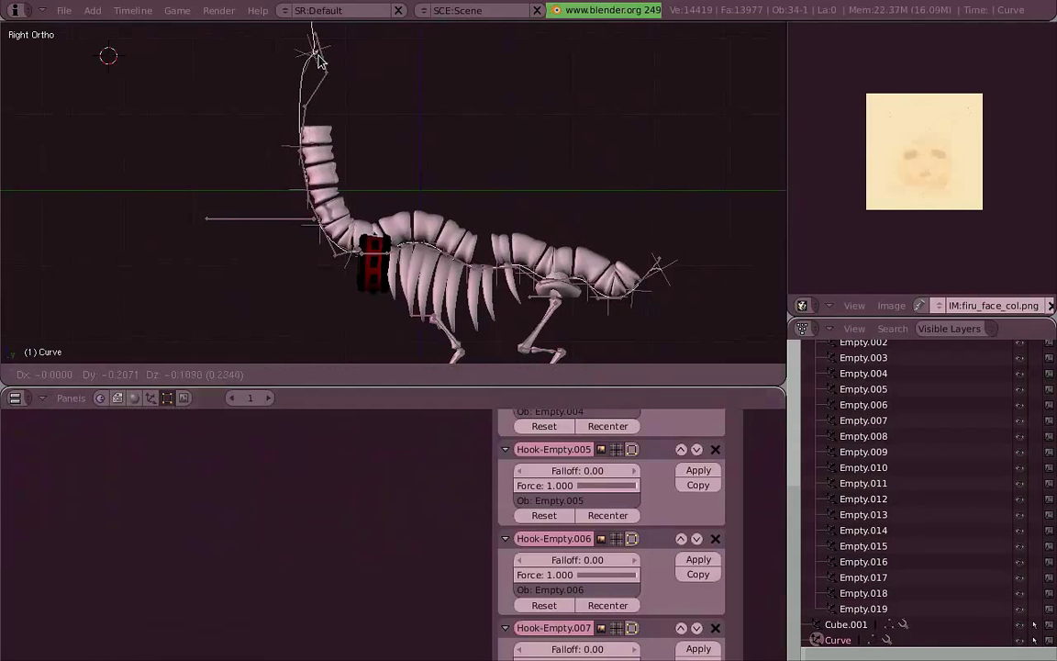
right_click(349, 230)
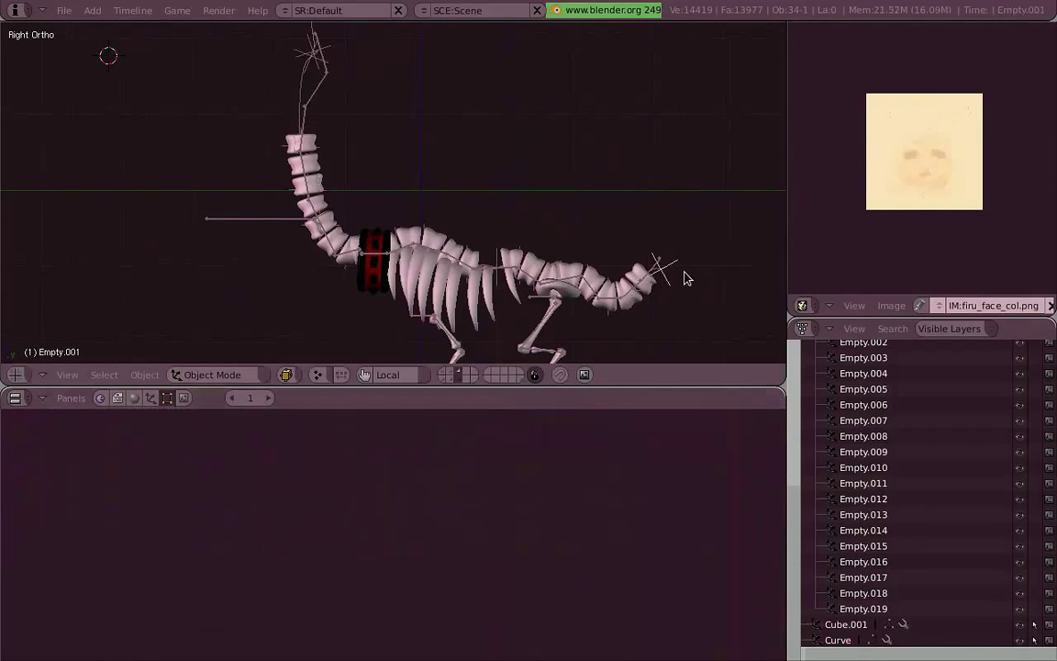
key(space)
click(604, 226)
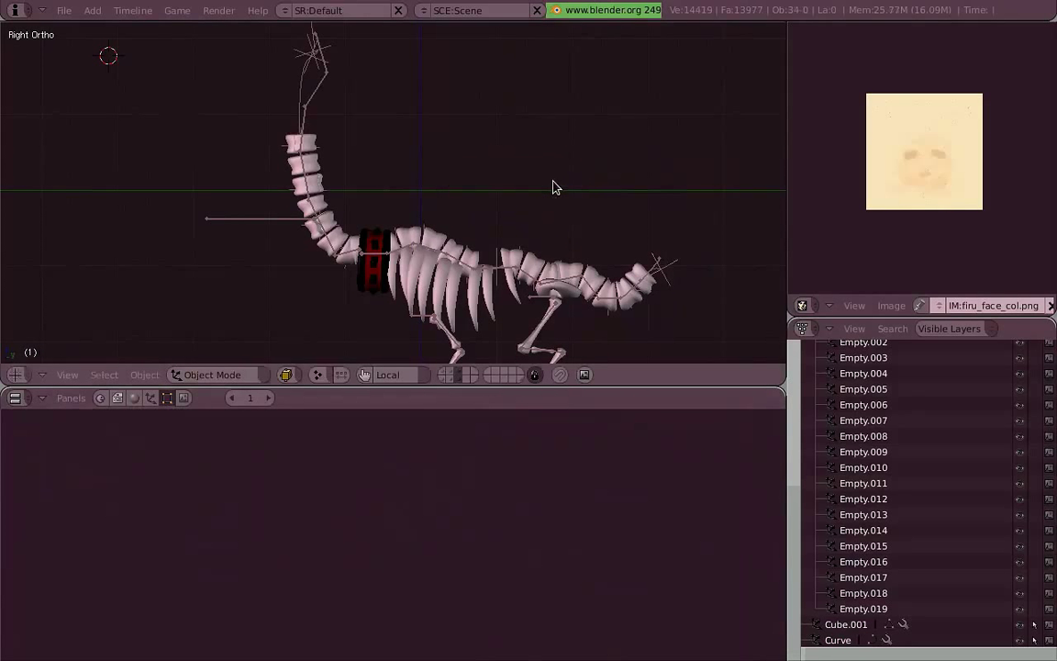
Step: Select a rib beneath the spine and bring its mesh and modifier settings into view
shift+middle_drag(607, 255, 632, 201)
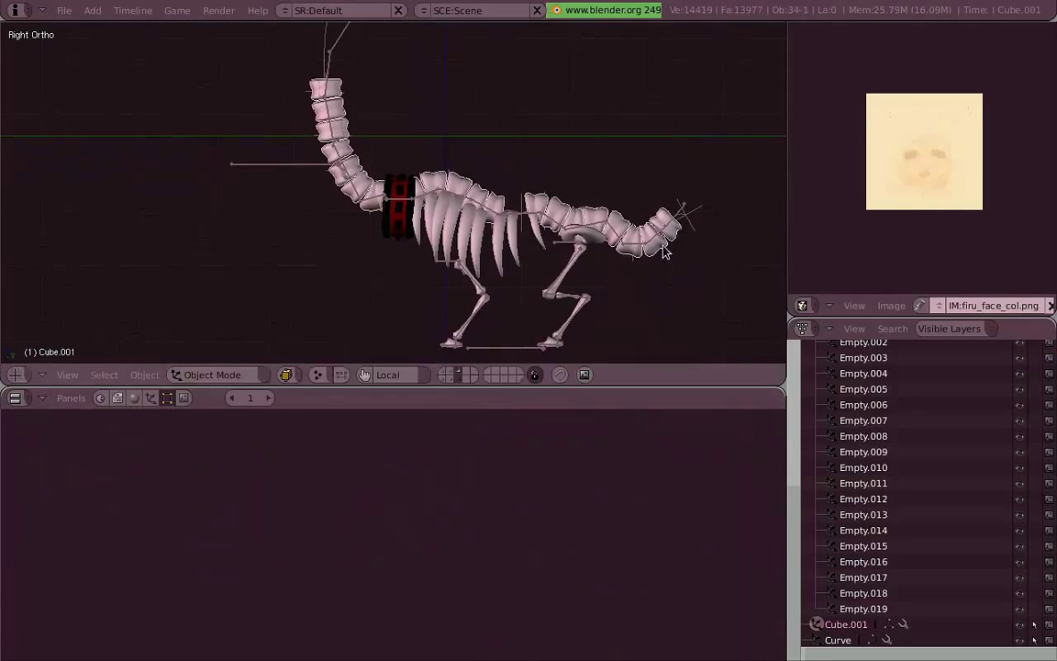
right_click(456, 242)
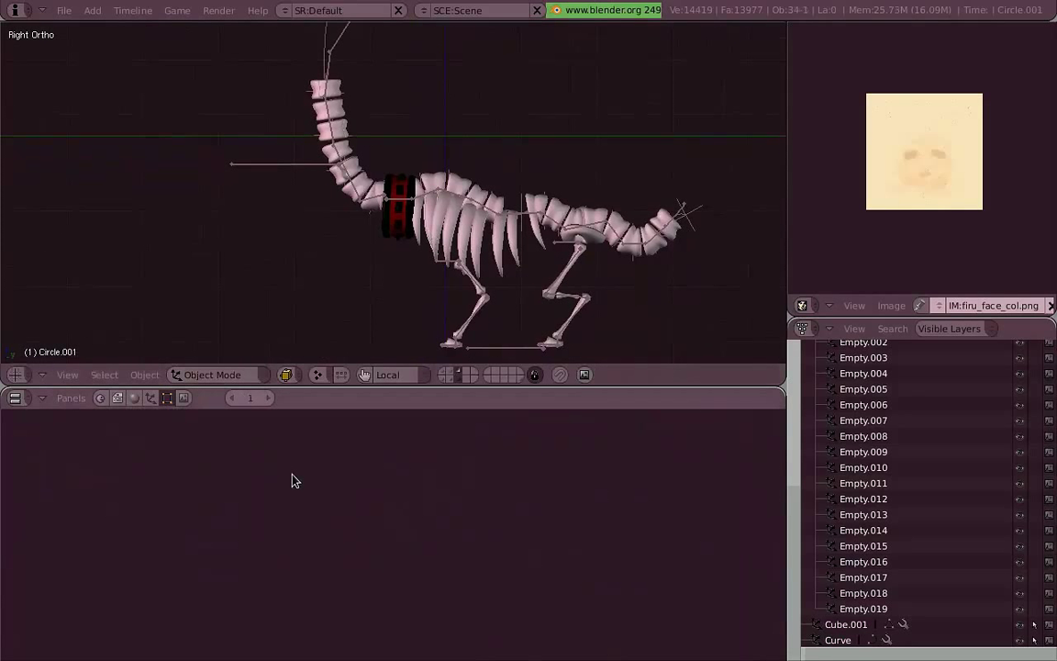
key(Home)
ctrl+middle_drag(295, 479, 361, 508)
middle_drag(752, 529, 294, 513)
Step: Compare several ribs by selecting them in wireframe, and open the Circle.004 rib in Edit Mode with solid shading
scroll(437, 272, up, 6)
key(z)
shift+middle_drag(472, 169, 450, 244)
right_click(446, 244)
right_click(475, 244)
right_click(513, 243)
key(z)
key(Tab)
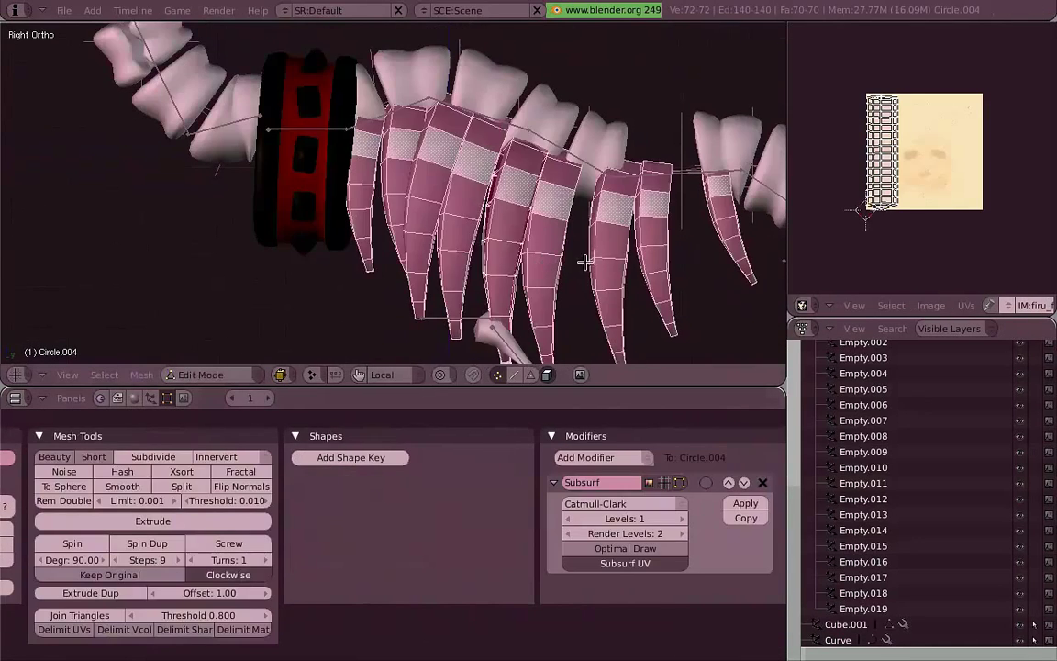
Step: Try moving a single vertex of the shared rib mesh, and look up the Duplicate Linked command in Object Mode
shift+middle_drag(566, 260, 472, 250)
click(230, 373)
right_click(430, 234)
key(g)
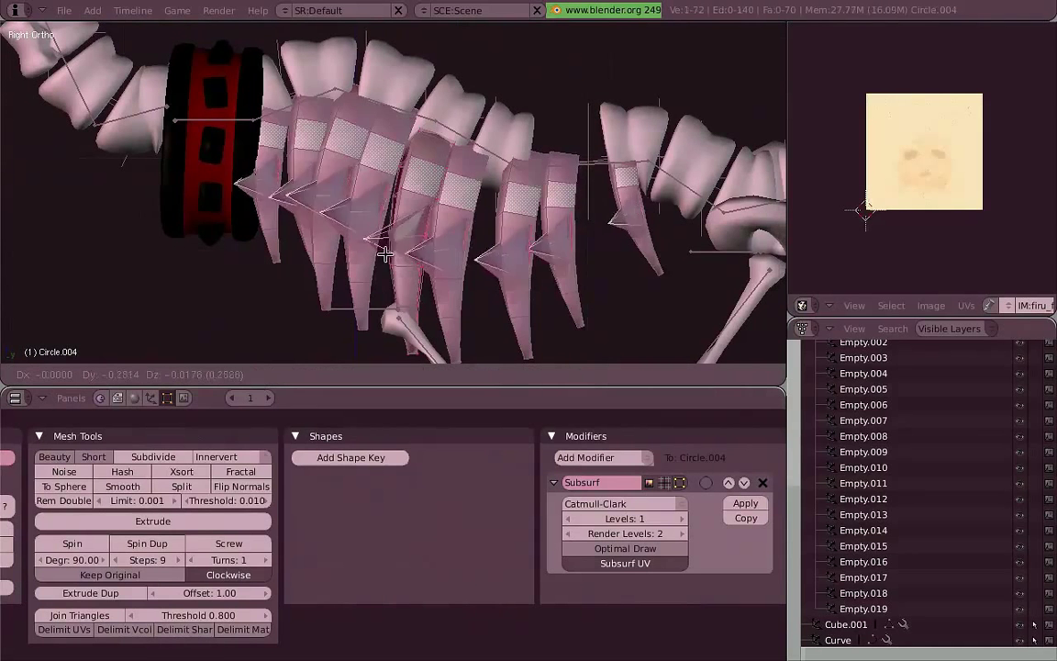
click(437, 243)
key(Tab)
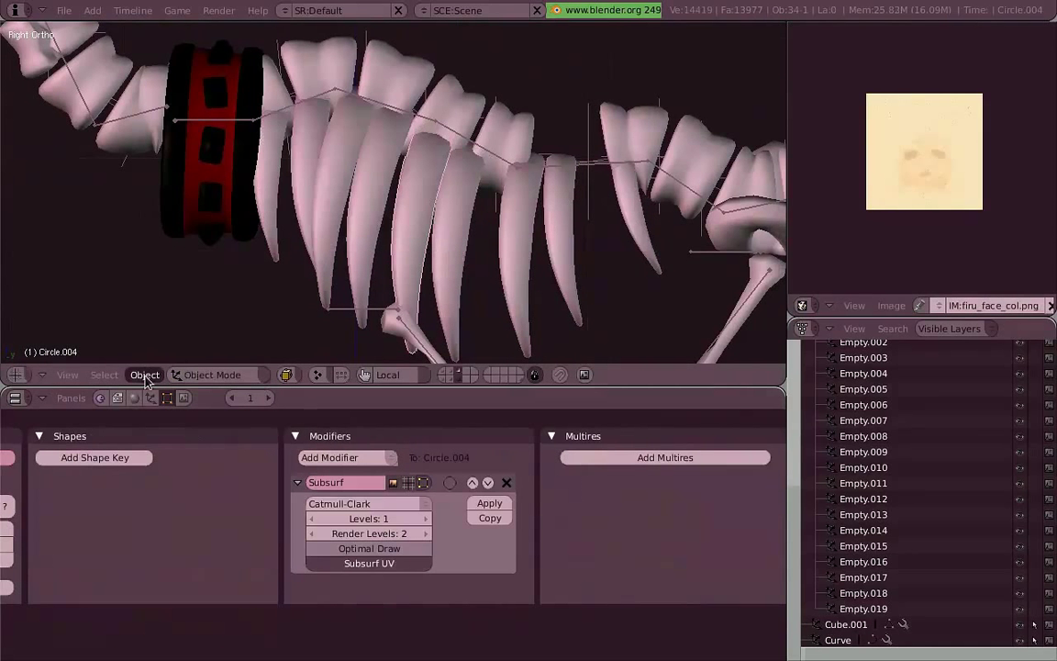
click(144, 376)
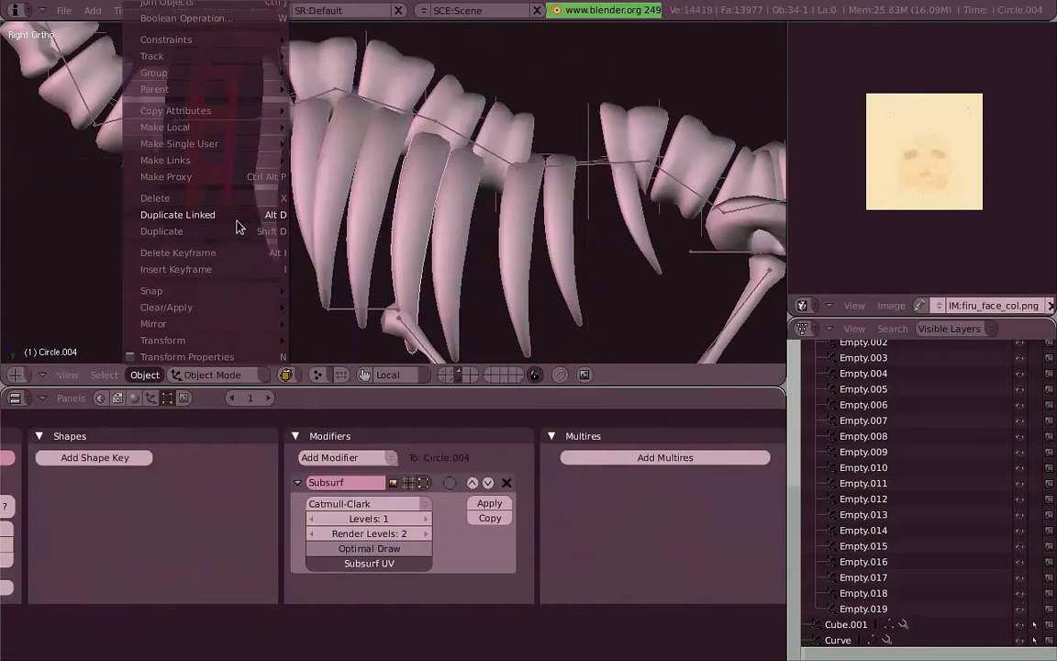
Step: Open the spiked collar's mesh in Edit Mode and examine it up close
ctrl+middle_drag(520, 246, 576, 285)
shift+middle_drag(576, 285, 645, 307)
scroll(467, 271, up, 4)
key(Tab)
middle_drag(333, 231, 383, 235)
scroll(472, 135, up, 3)
scroll(383, 235, up, 2)
Step: Compare the collar in wireframe and solid shading and with Edit Mode on and off, ending in Object Mode from the side
key(z)
key(z)
middle_drag(310, 184, 380, 359)
key(Tab)
key(Tab)
scroll(524, 266, down, 3)
key(KP_3)
key(Tab)
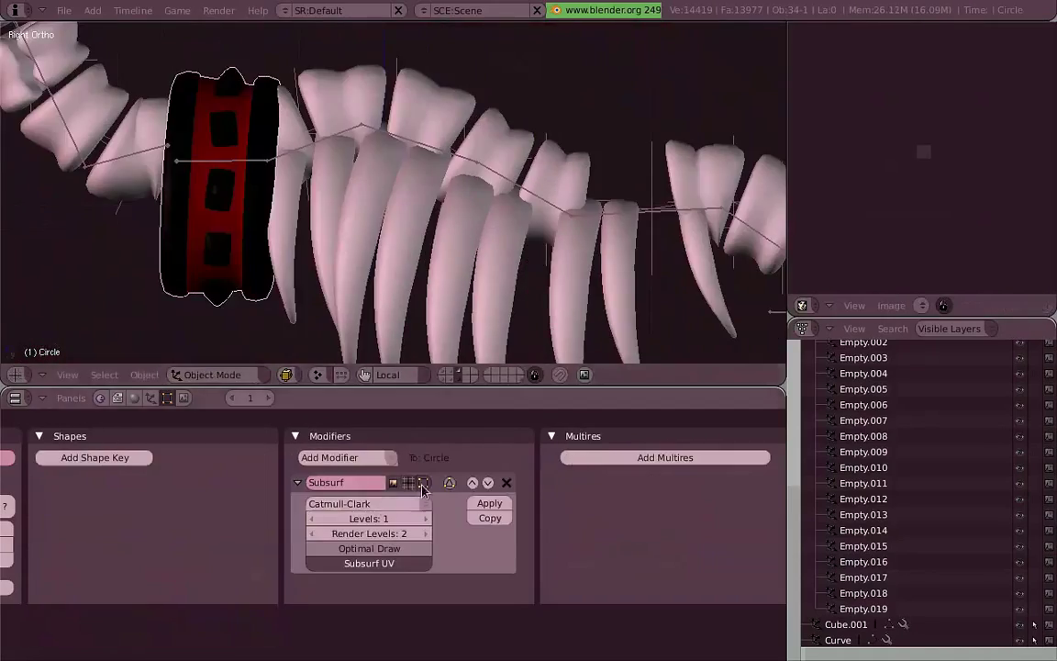
Step: Select the leg bones' mesh and examine it in Edit Mode
shift+middle_drag(561, 296, 422, 99)
right_click(301, 215)
key(Tab)
middle_drag(301, 215, 565, 222)
scroll(354, 161, up, 3)
key(a)
key(a)
key(KP_Decimal)
Step: Isolate the leg bones in local view, and show their mesh from the front in Edit Mode with the viewport maximized
key(Tab)
key(KP_Divide)
key(Tab)
scroll(328, 144, up, 4)
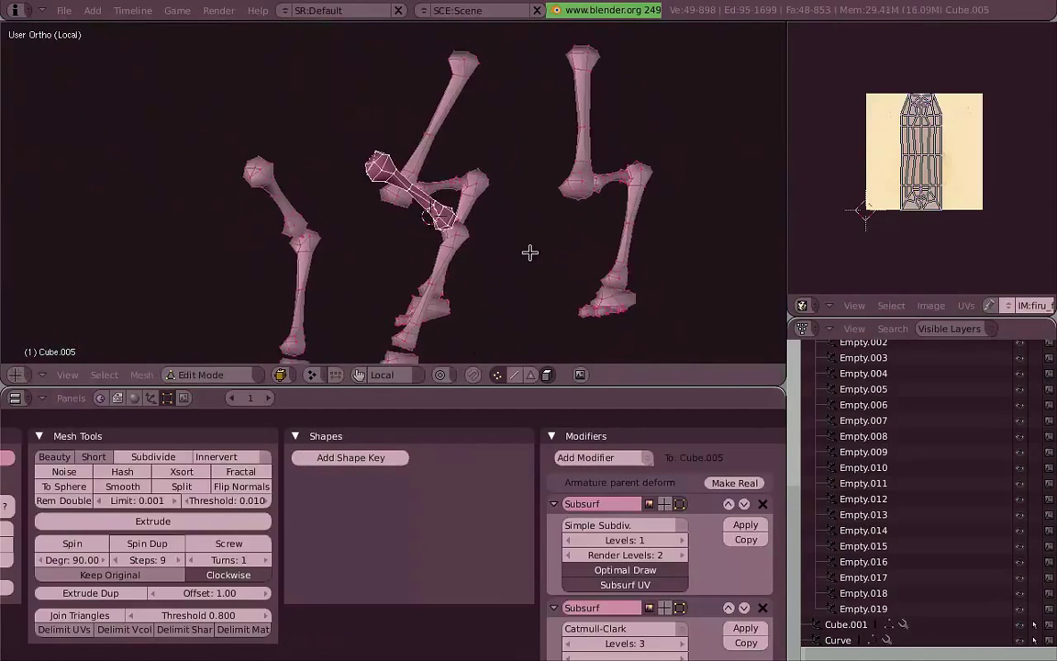
key(ctrl+Up)
scroll(679, 348, up, 4)
mouse_move(688, 355)
middle_down()
mouse_move(448, 355)
mouse_move(691, 323)
mouse_move(512, 341)
mouse_move(745, 294)
mouse_move(564, 310)
mouse_move(611, 255)
mouse_move(615, 313)
middle_up()
key(KP_1)
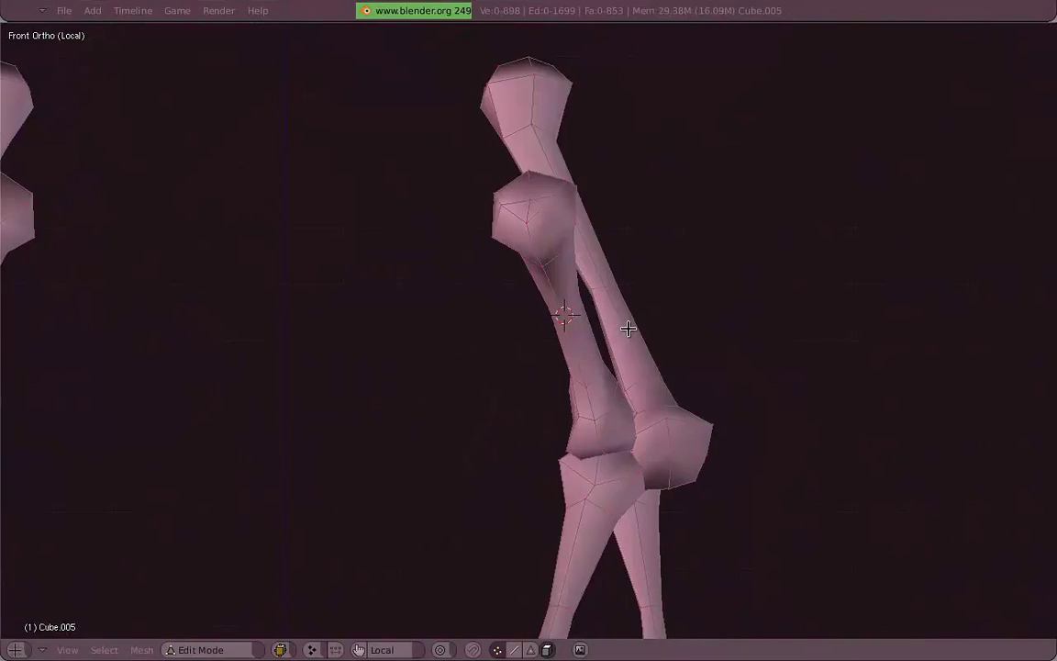
Step: Add an uncapped 6-vertex cylinder with radius 1.00 and depth 2.00 to the leg mesh, and scale it
key(space)
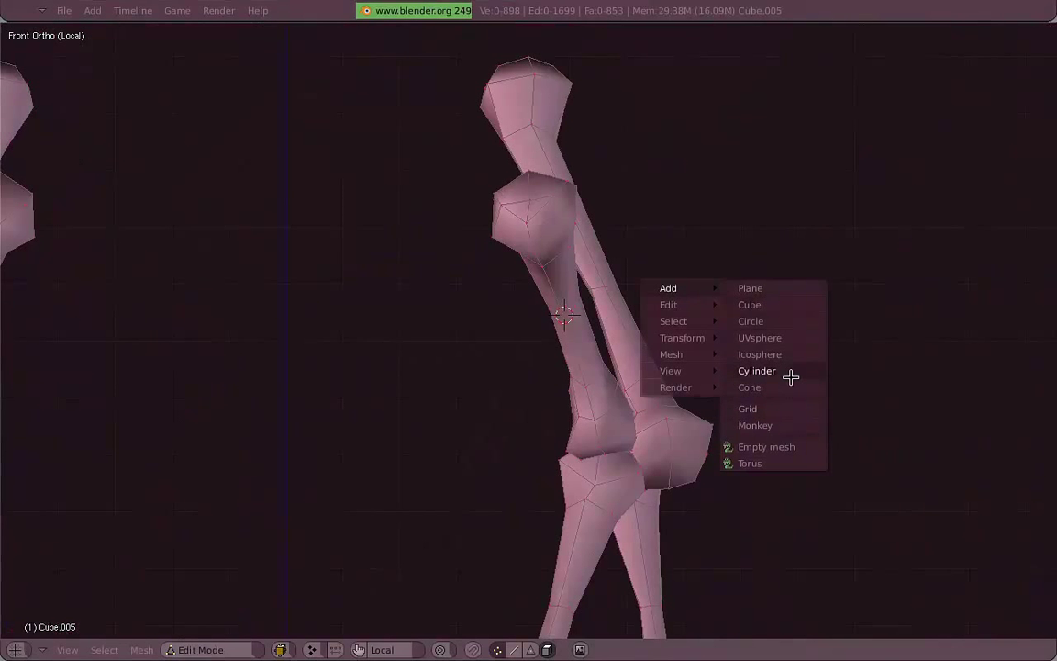
click(771, 371)
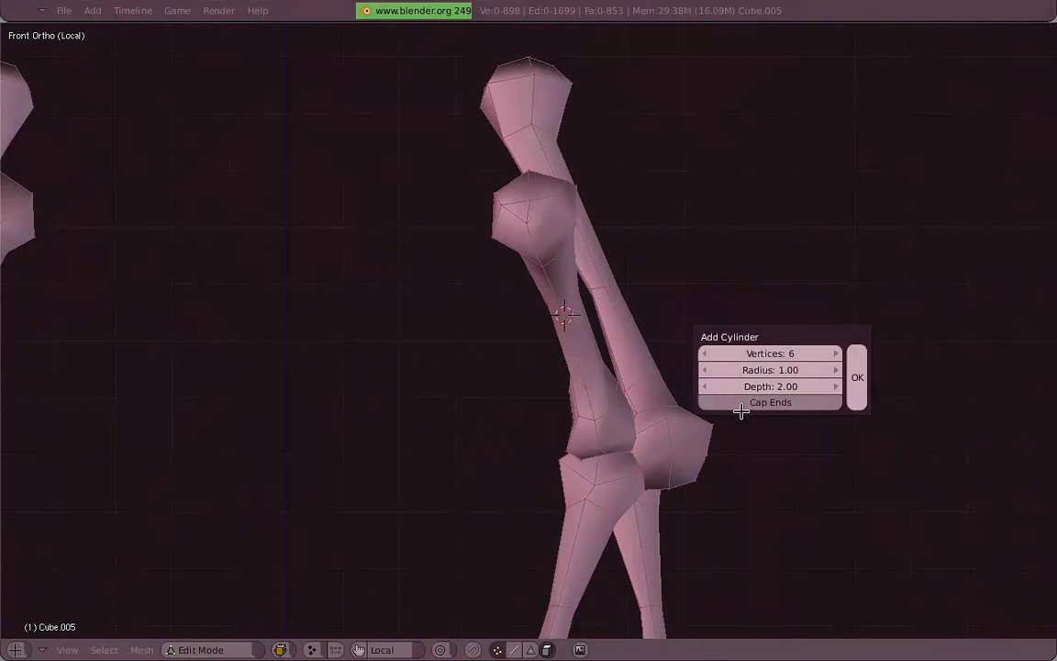
click(859, 381)
scroll(839, 367, down, 4)
key(s)
click(698, 359)
Step: From the side, rotate the cylinder to follow the front leg's upper bone and scale it down to about the bone's thickness
key(KP_3)
key(r)
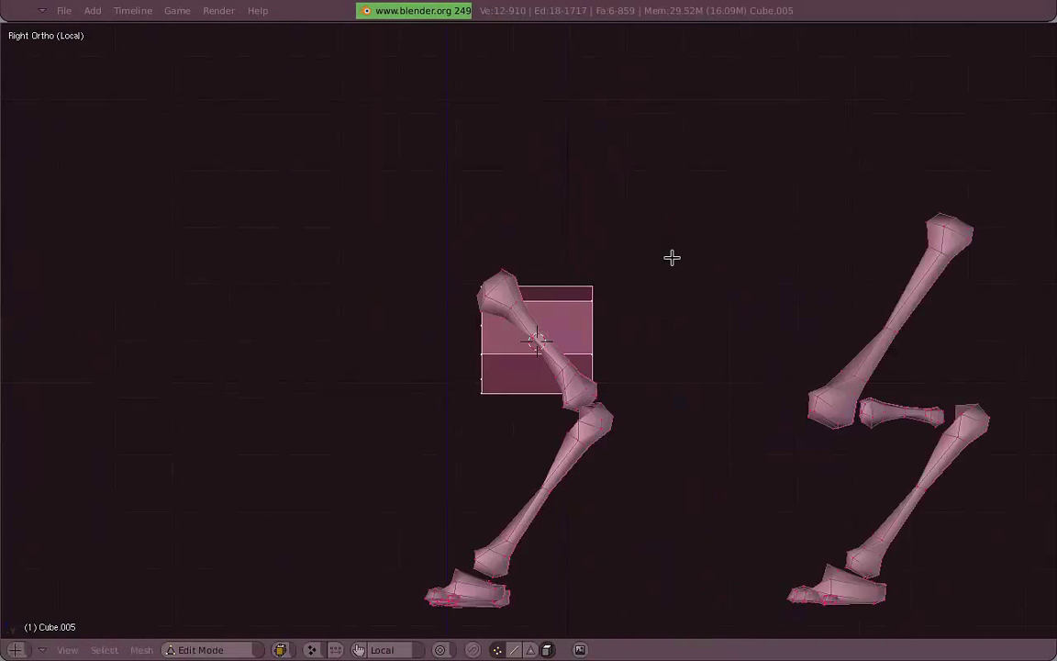
click(676, 390)
scroll(707, 314, up, 4)
key(s)
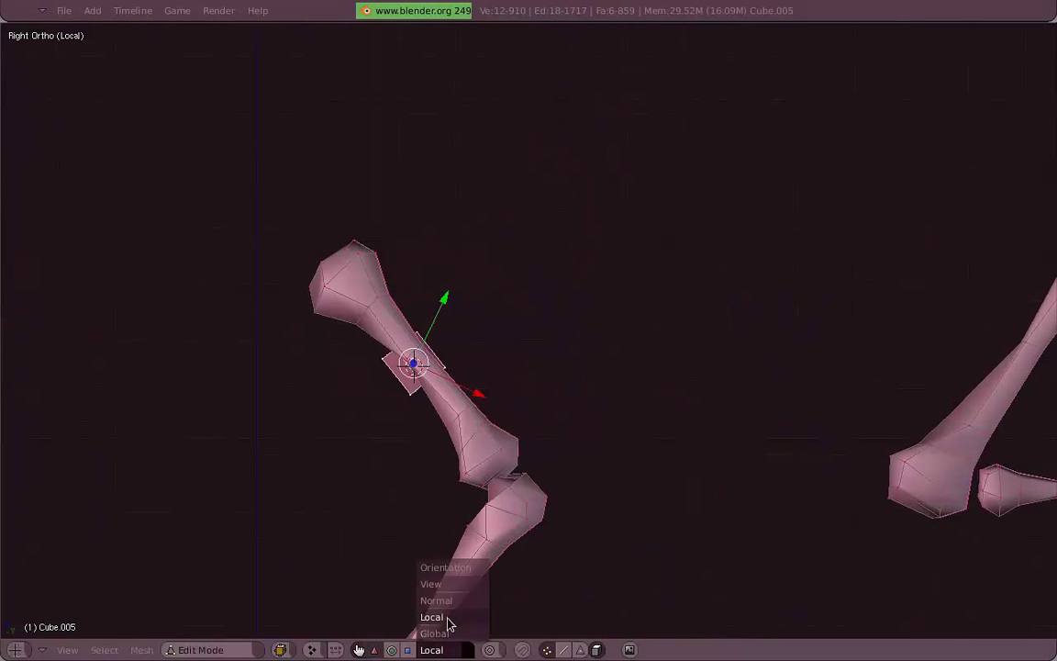
Step: Stretch the cylinder along the upper leg bone by moving its end vertices, using Normal orientation
key(z)
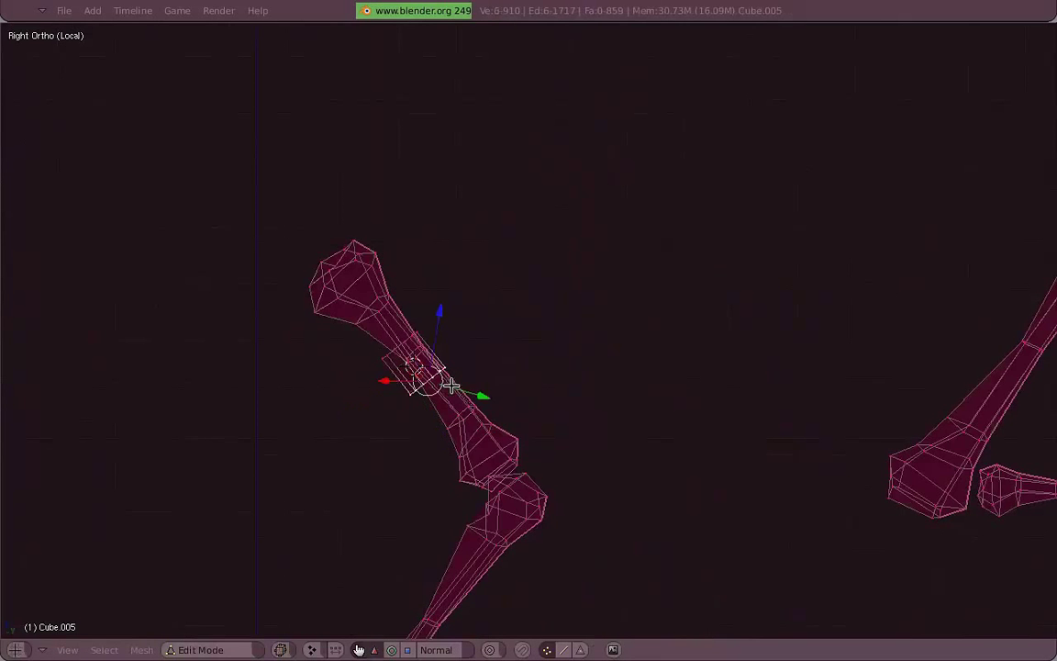
key(z)
key(KP_1)
key(KP_3)
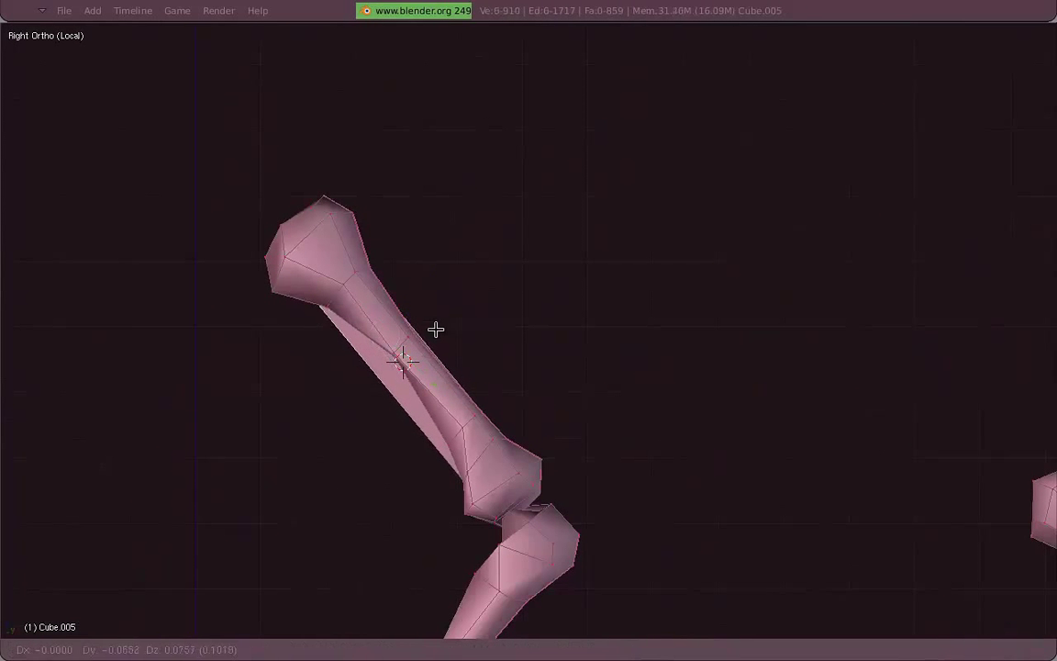
click(436, 330)
Step: Select the whole linked cylinder and delete it from the leg mesh
middle_drag(436, 329, 573, 357)
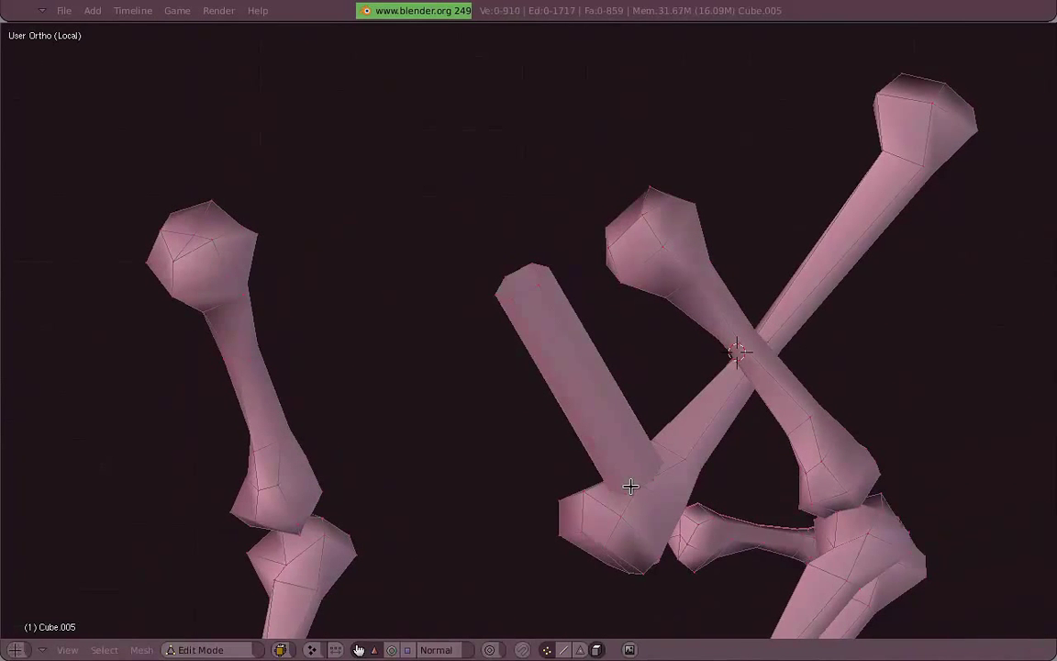
key(l)
click(555, 295)
key(KP_1)
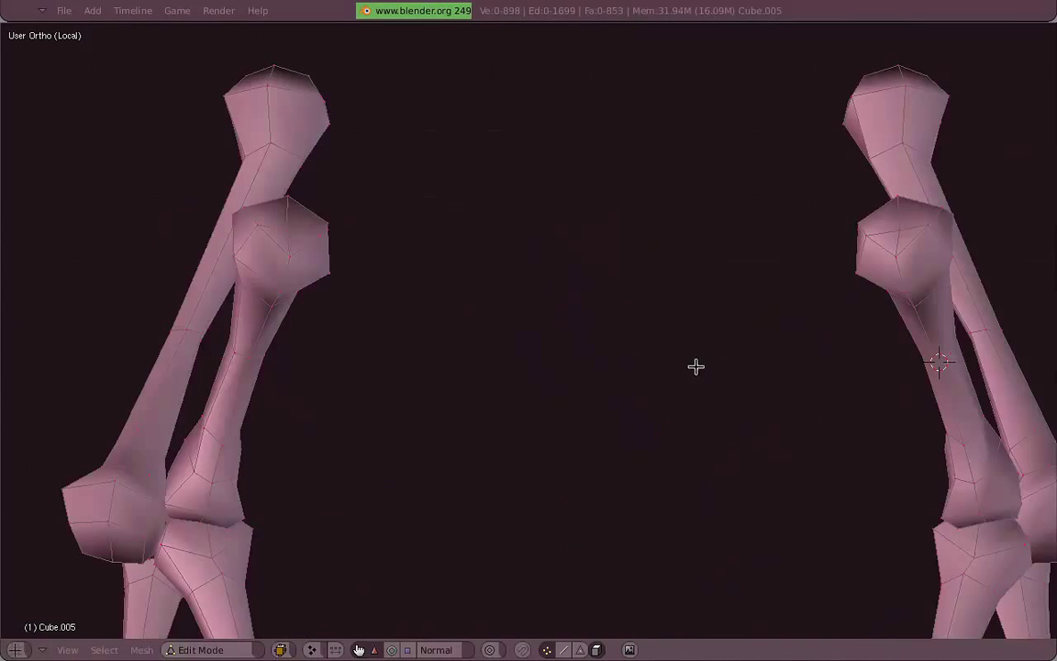
Step: Leave Edit Mode and local view to show the legs together with the rest of the body from the side
key(Tab)
scroll(877, 437, down, 5)
mouse_move(878, 443)
shift+middle_down()
mouse_move(762, 331)
mouse_move(662, 374)
mouse_move(613, 487)
shift+middle_up()
shift+middle_drag(613, 486, 689, 457)
scroll(595, 325, up, 6)
key(Tab)
scroll(689, 457, down, 1)
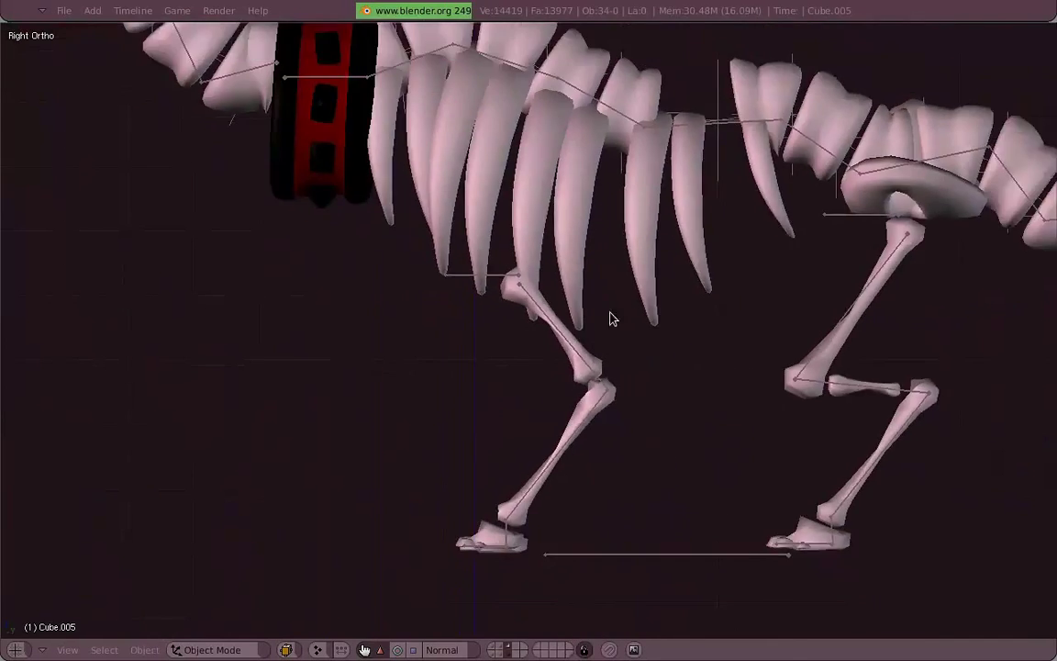
Step: Show the head's layer together with the body, switch to the camera view, and render the scene
scroll(627, 312, down, 6)
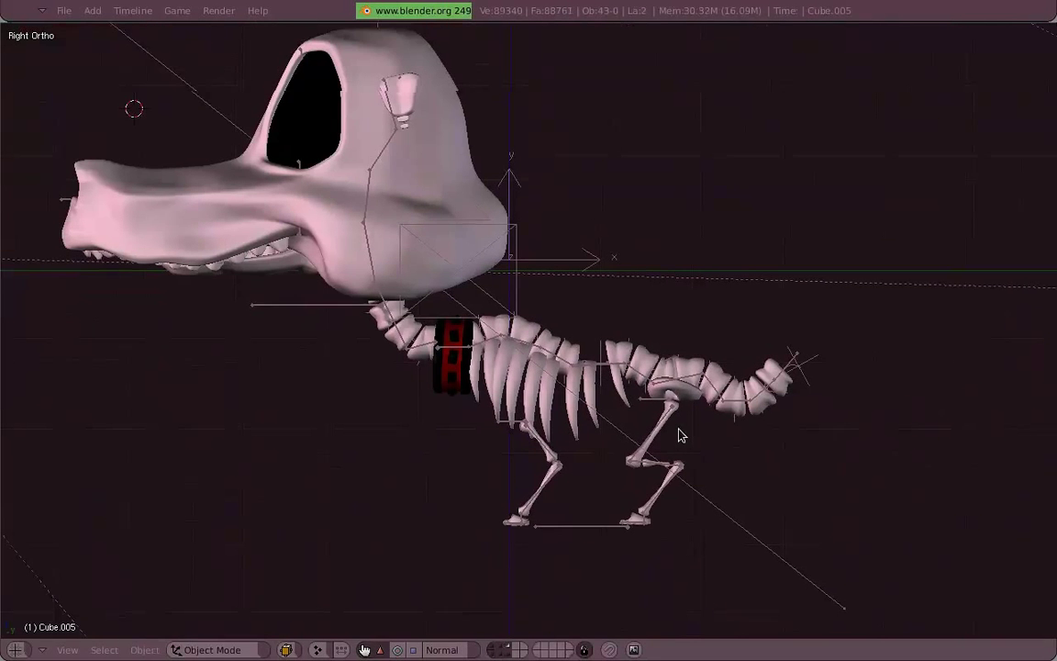
key(KP_1)
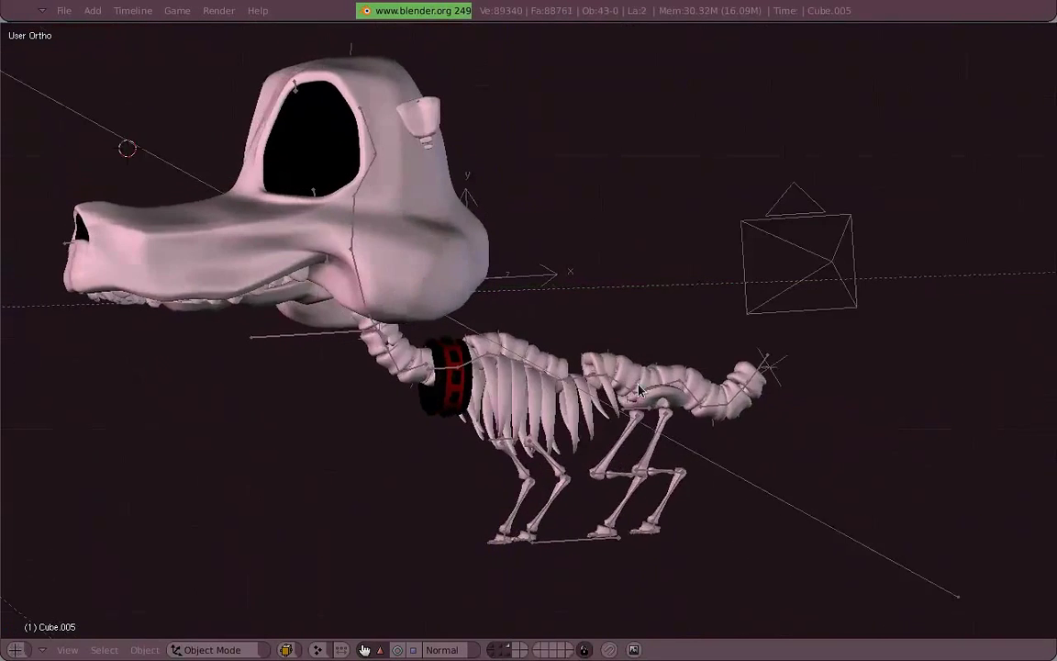
key(KP_0)
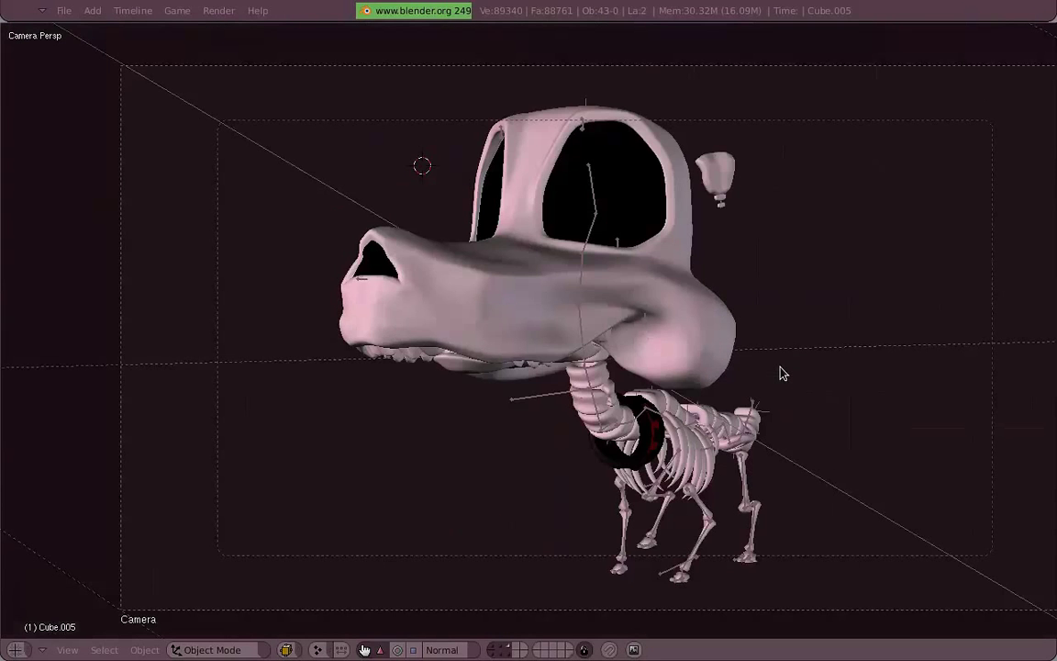
key(F12)
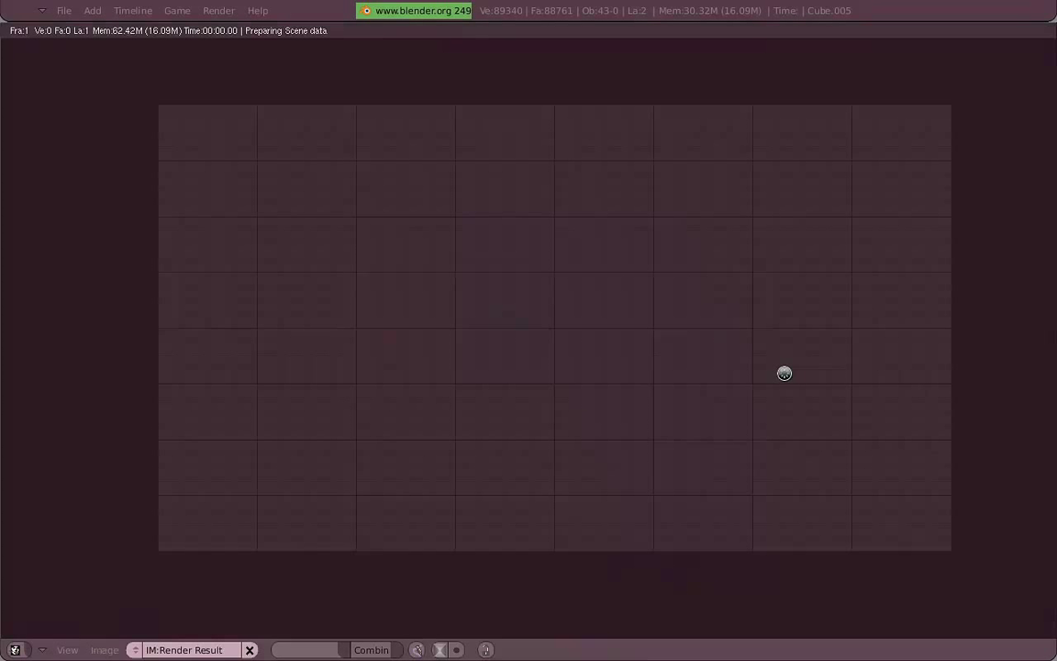